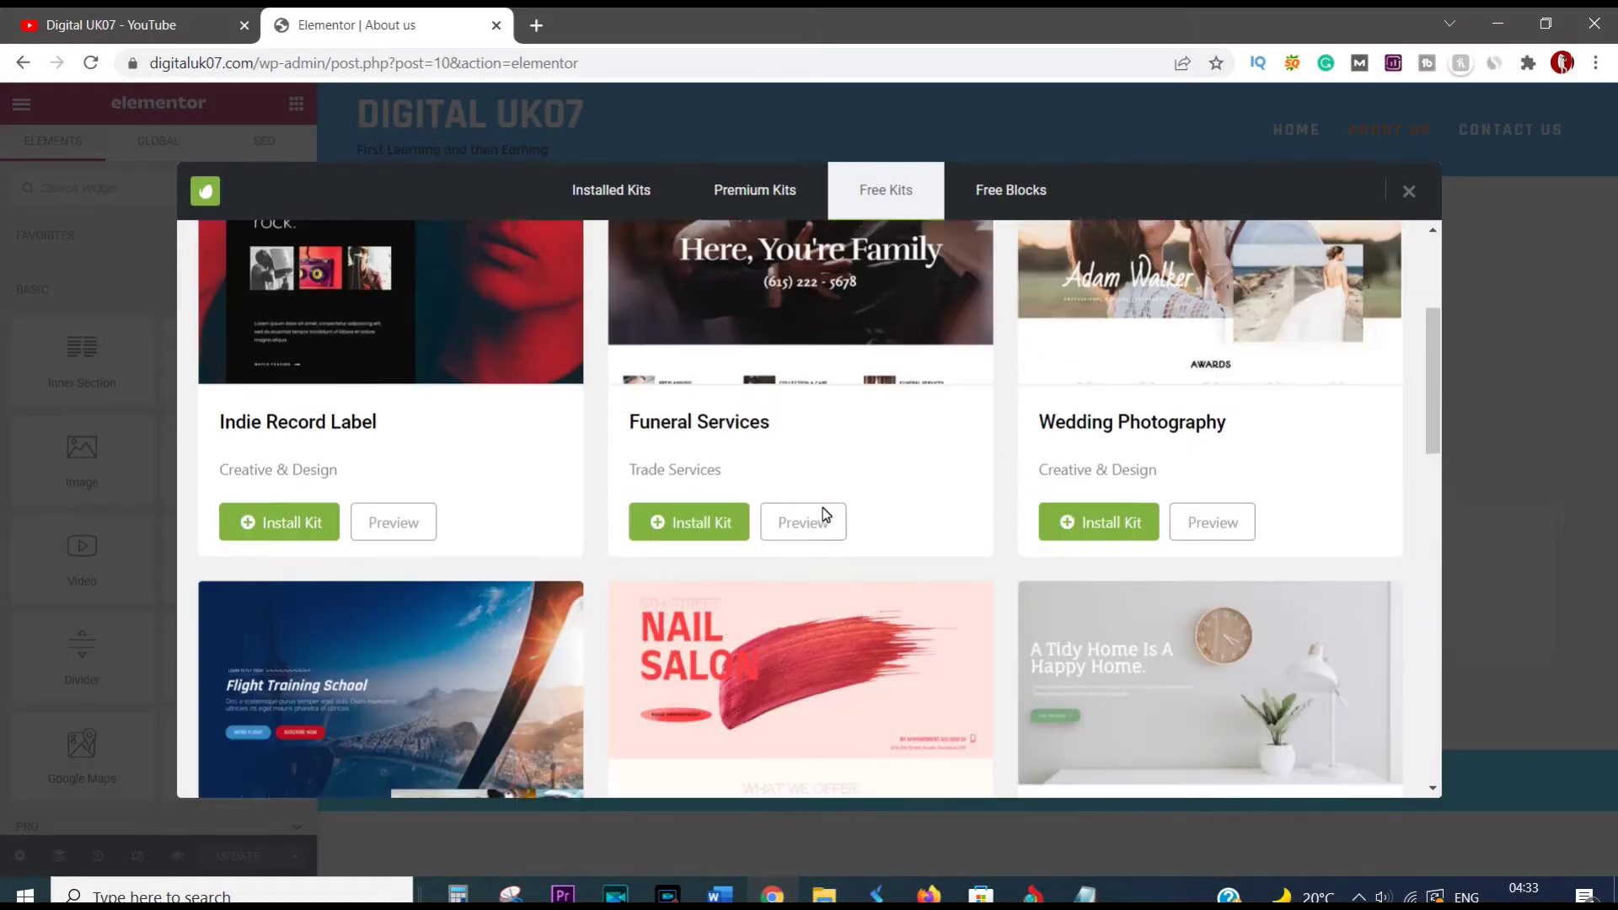
# Step: Browse the free template kits, moving on to page 13 of the list
pyautogui.scroll(-13, 824, 514)
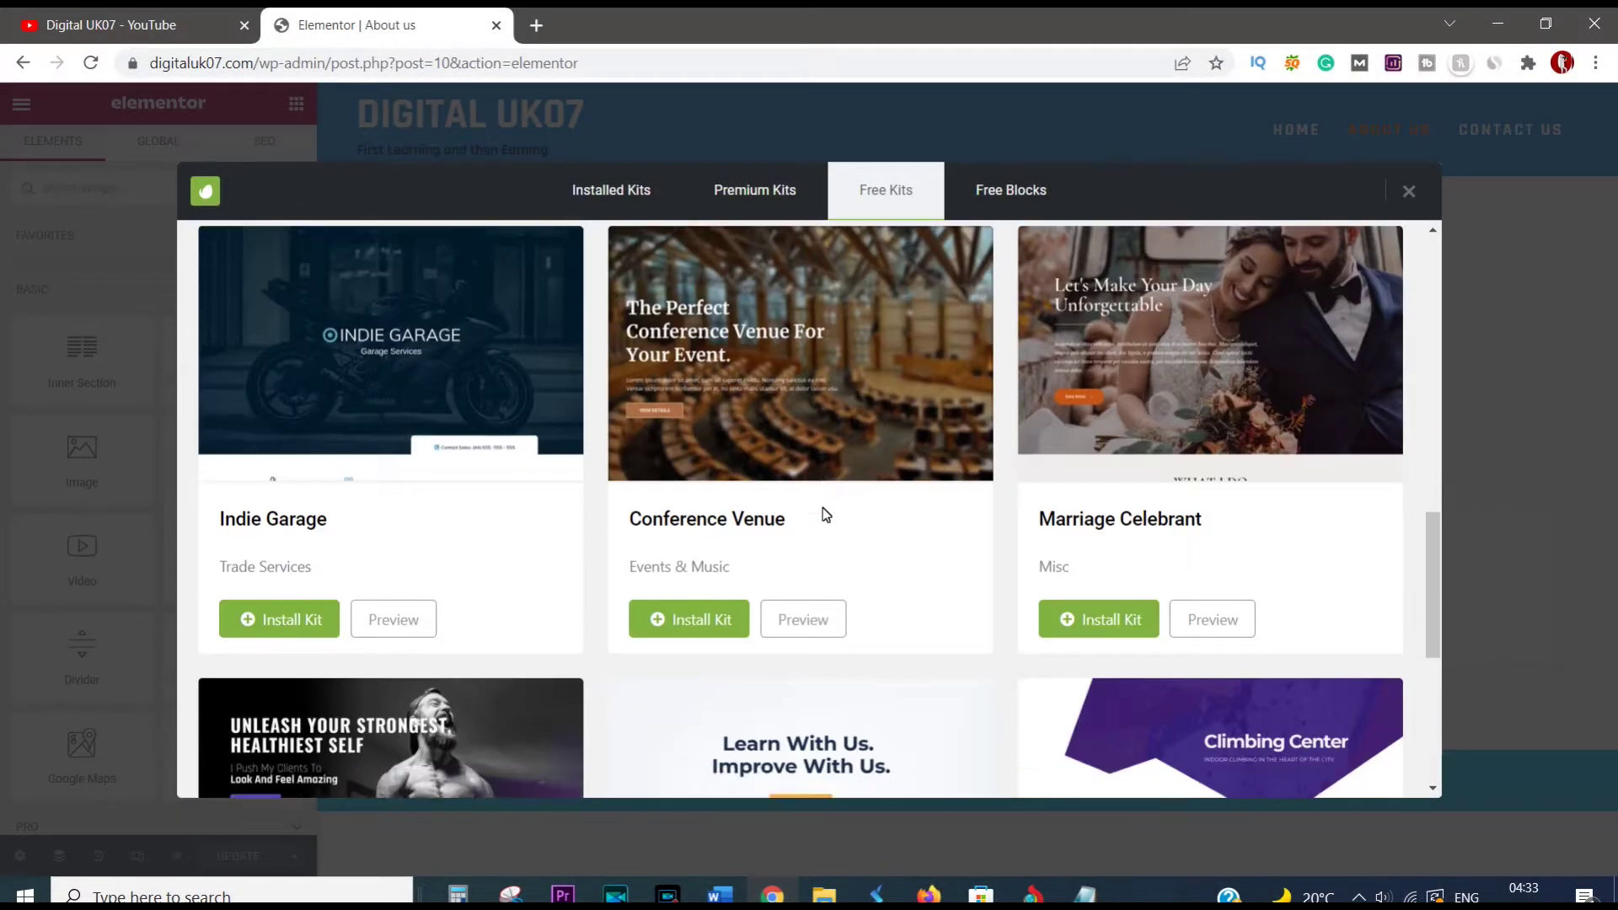
pyautogui.scroll(-2, 822, 508)
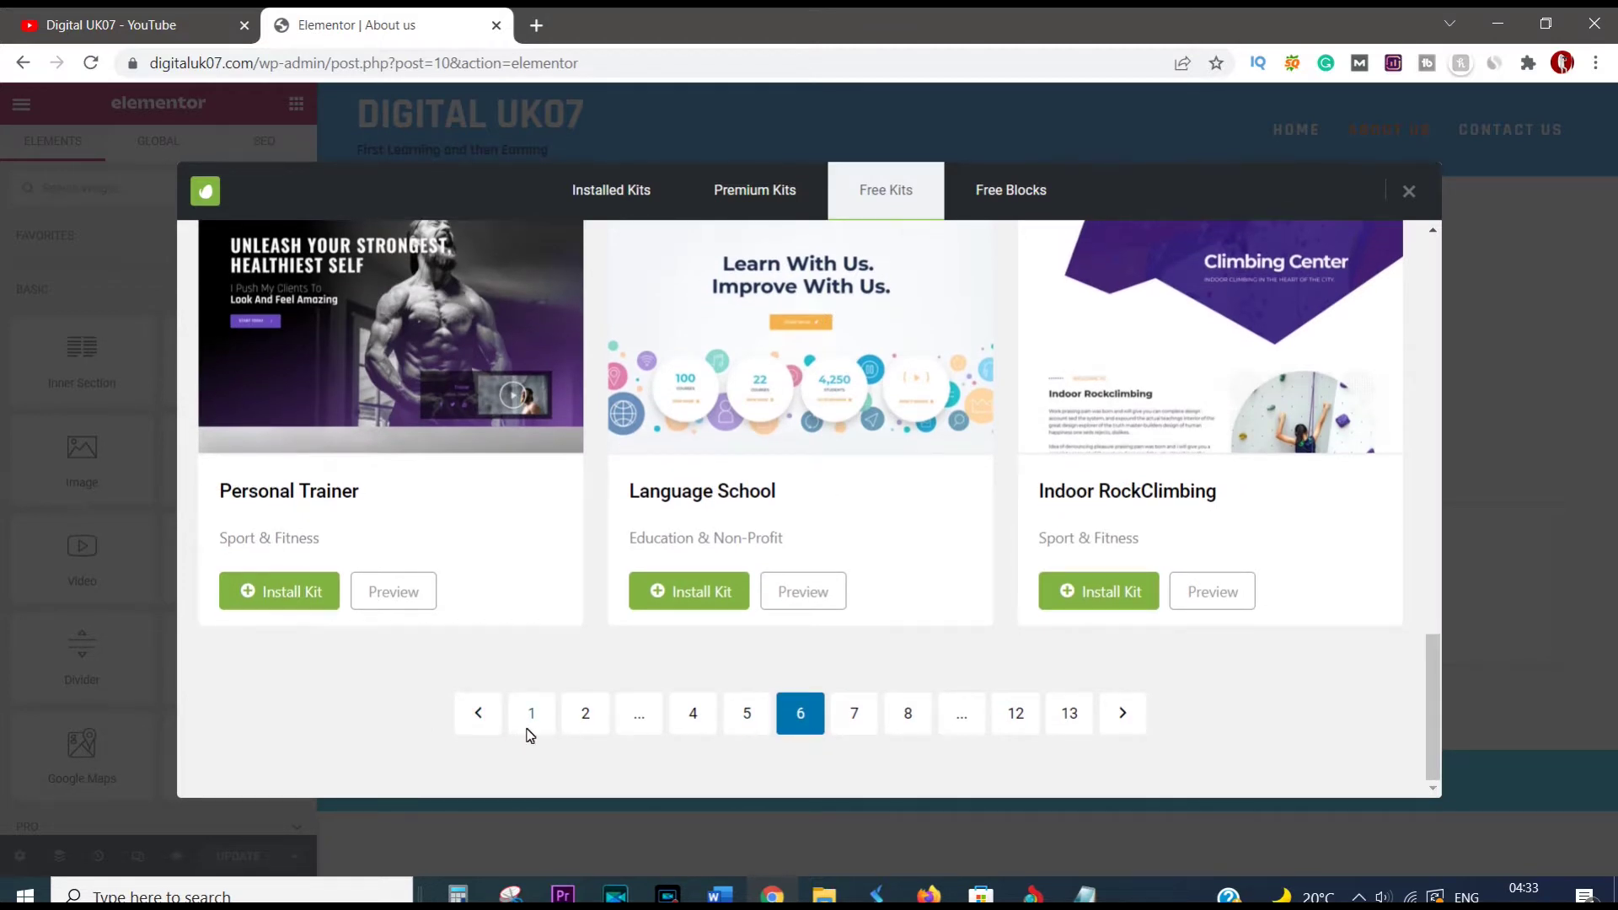
pyautogui.click(1069, 713)
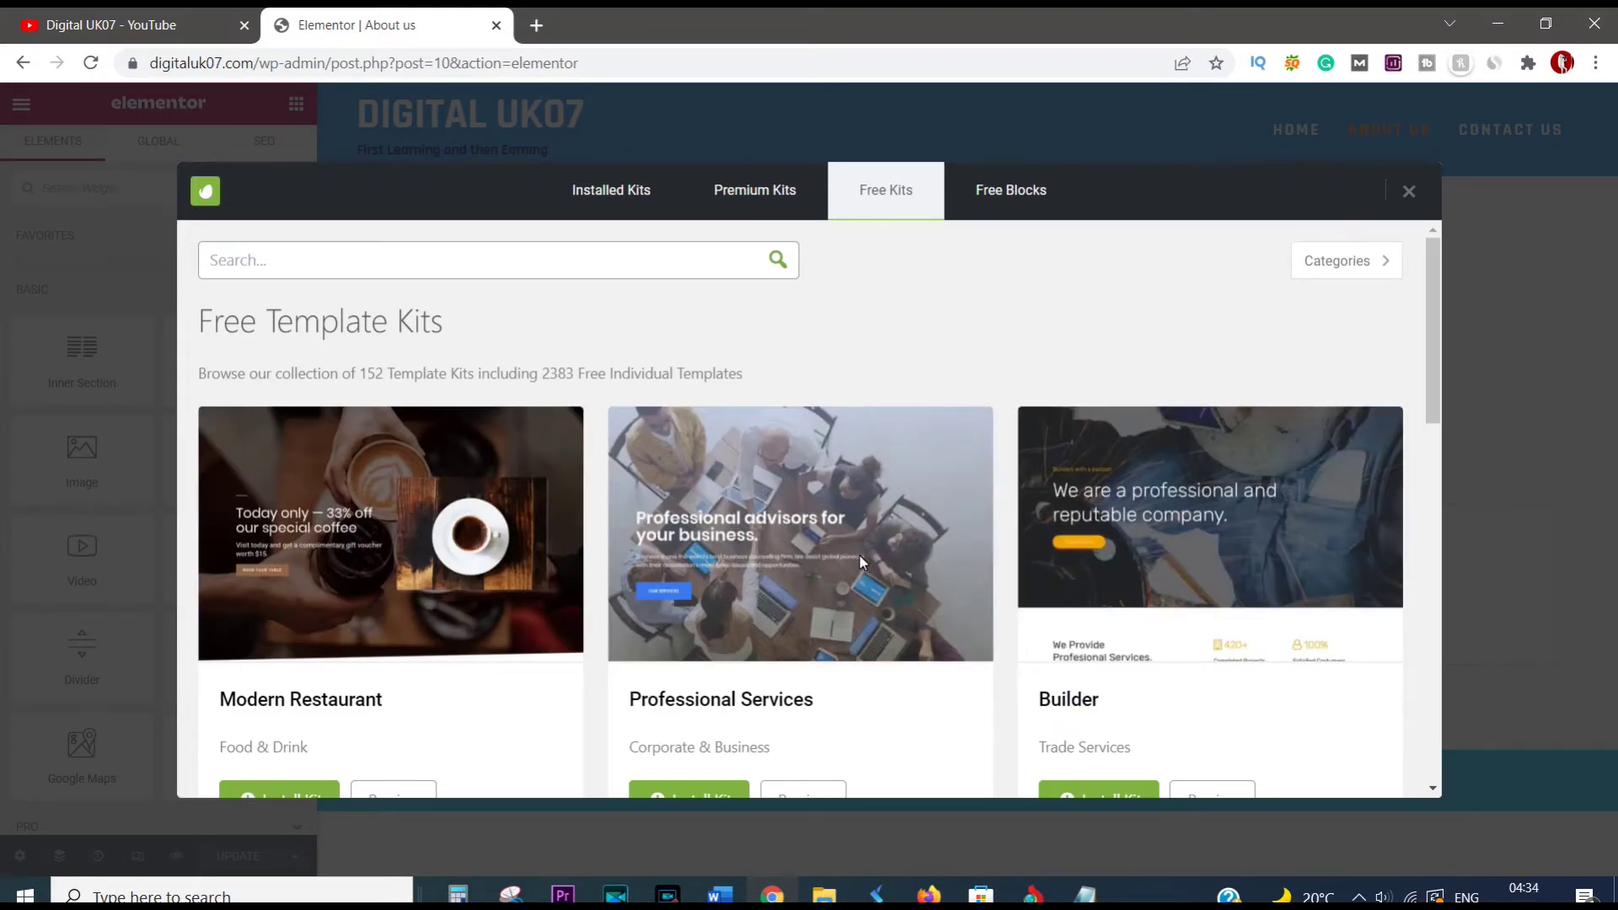
pyautogui.scroll(-10, 861, 553)
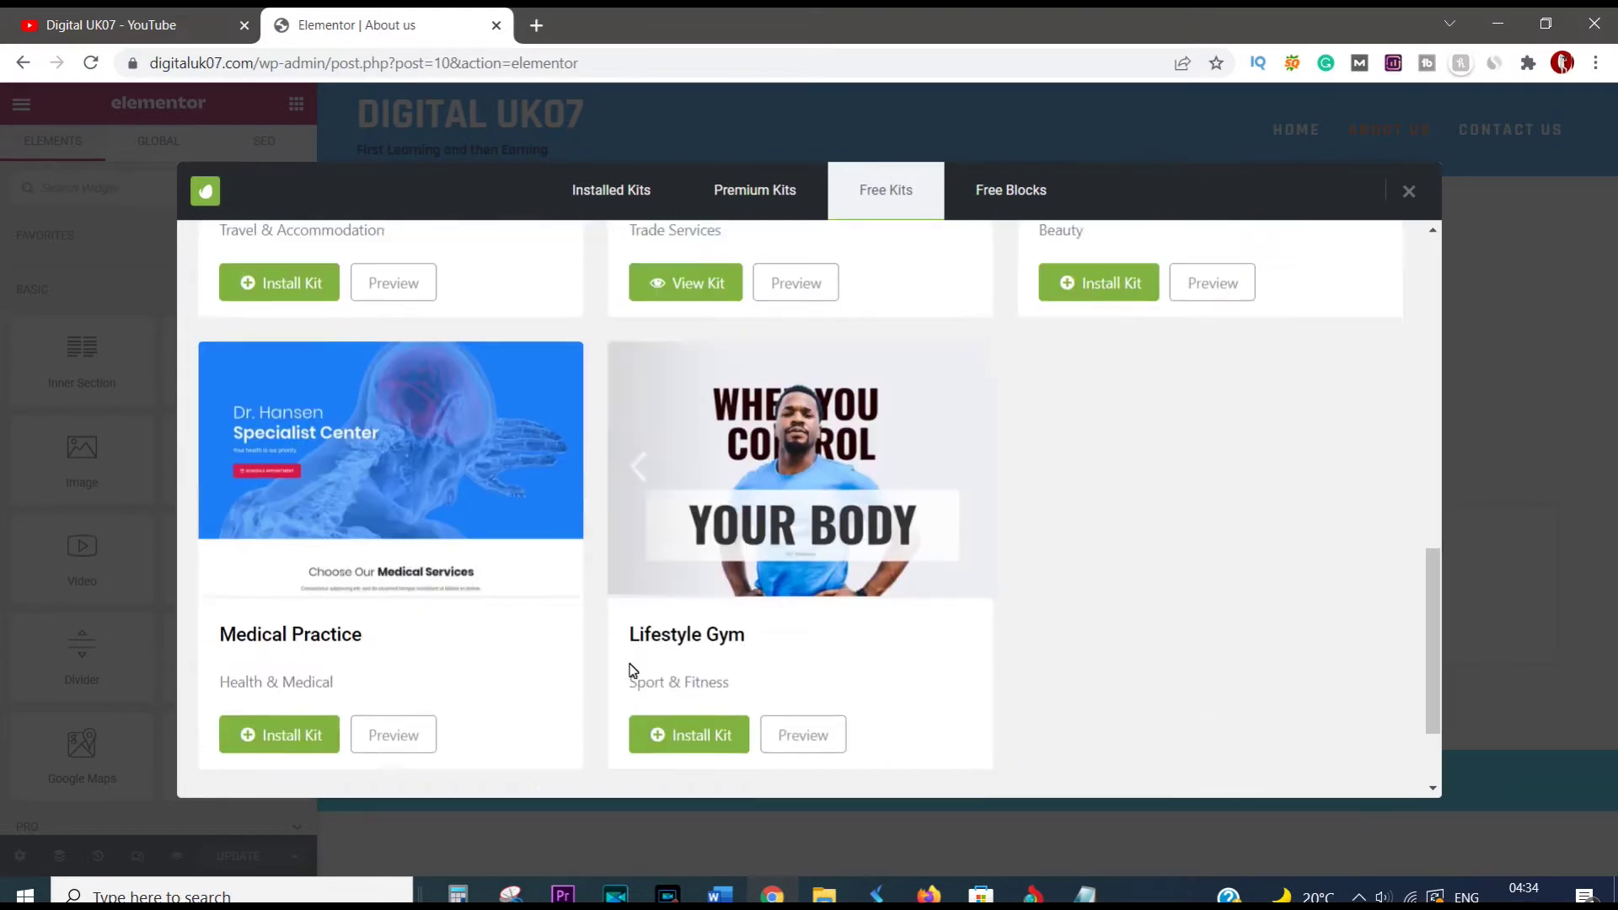
pyautogui.scroll(-1, 632, 670)
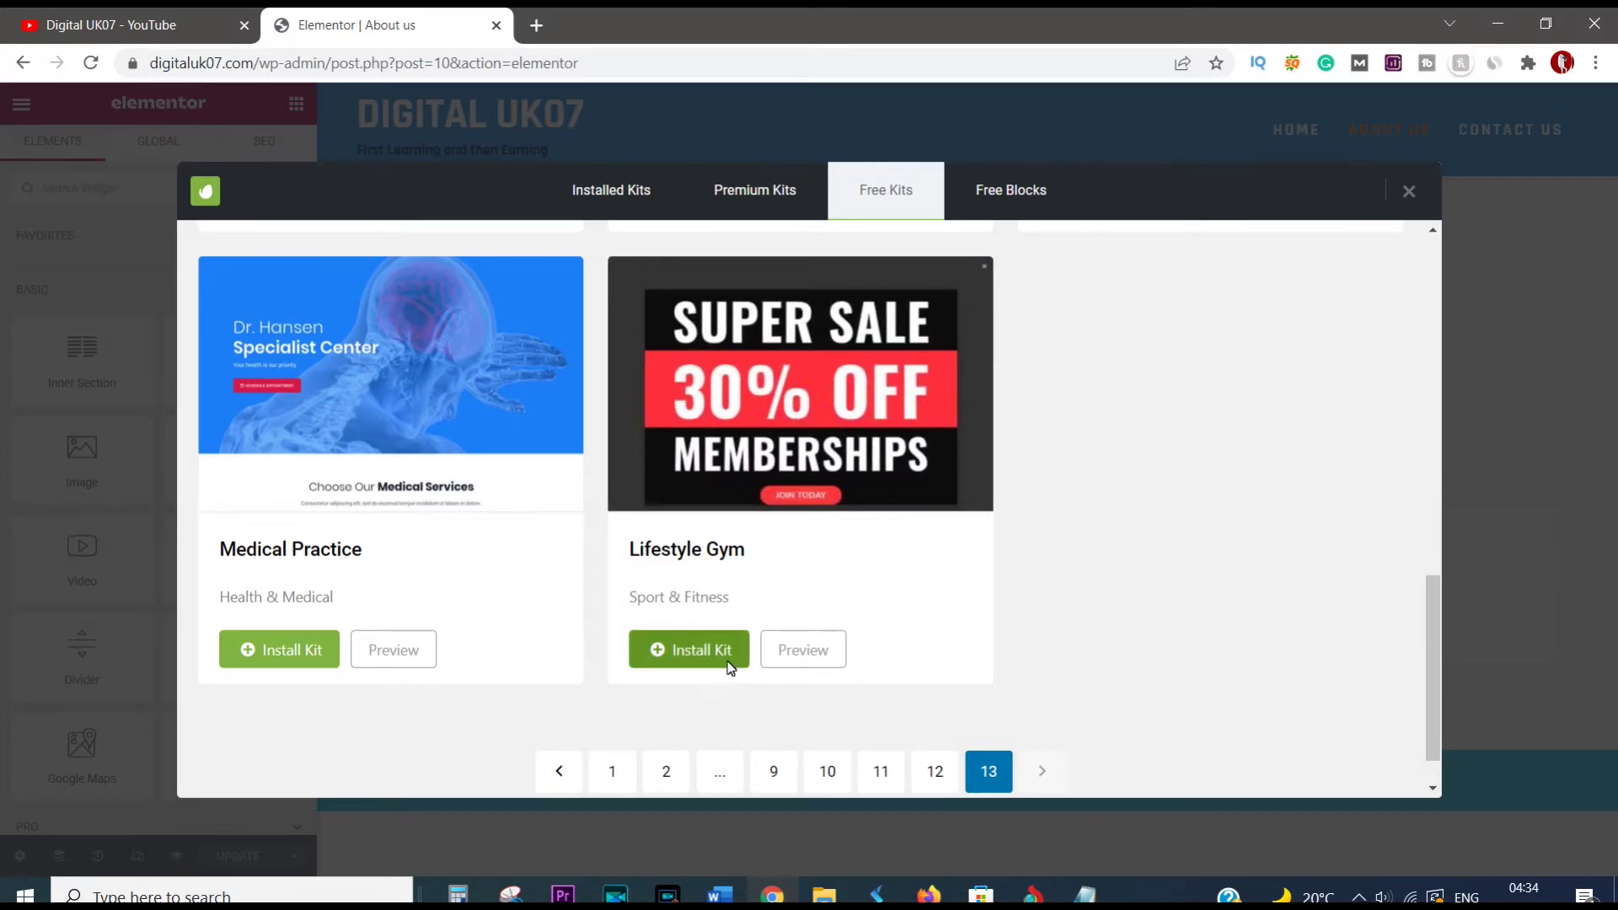
# Step: Preview the Lifestyle Gym kit and look through all of its page templates
pyautogui.click(784, 650)
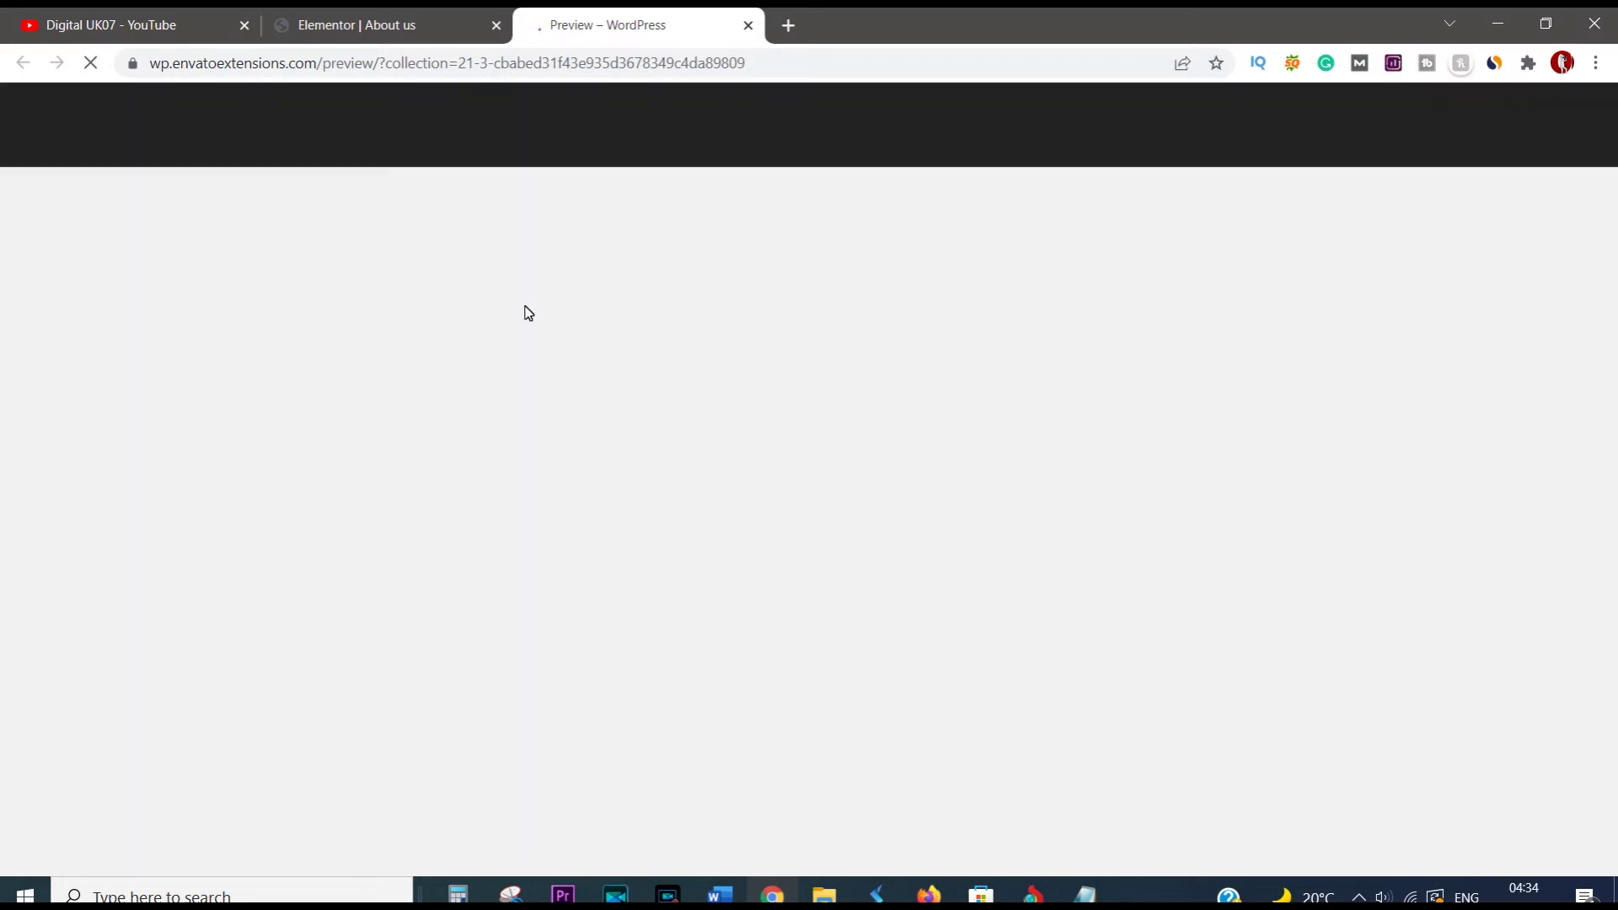
pyautogui.scroll(-3, 790, 457)
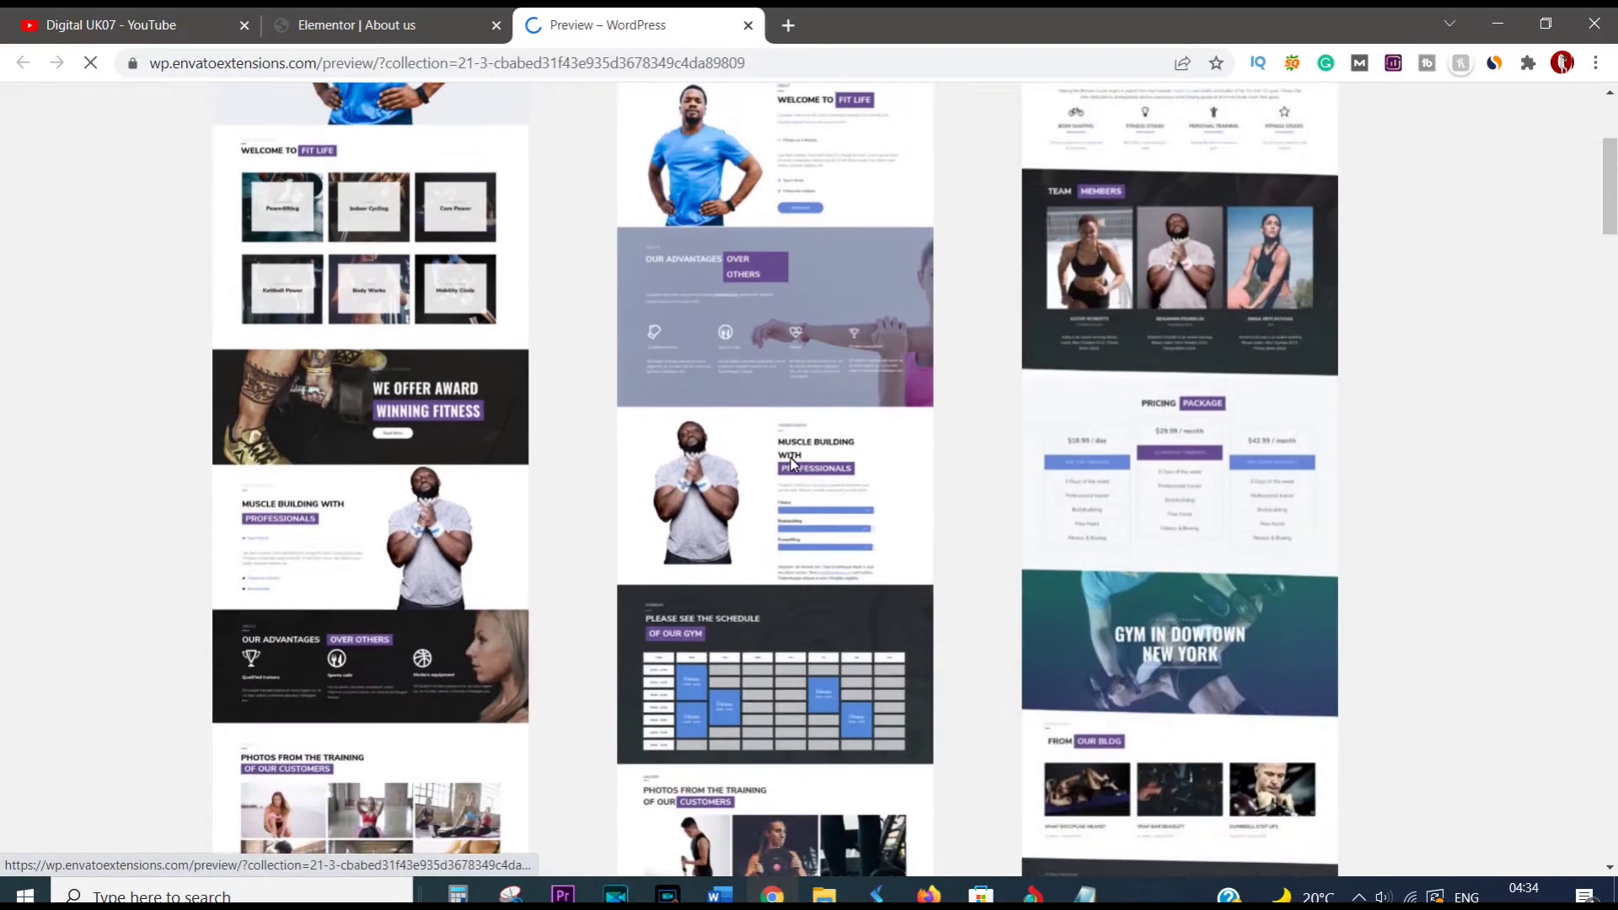
pyautogui.scroll(-4, 787, 505)
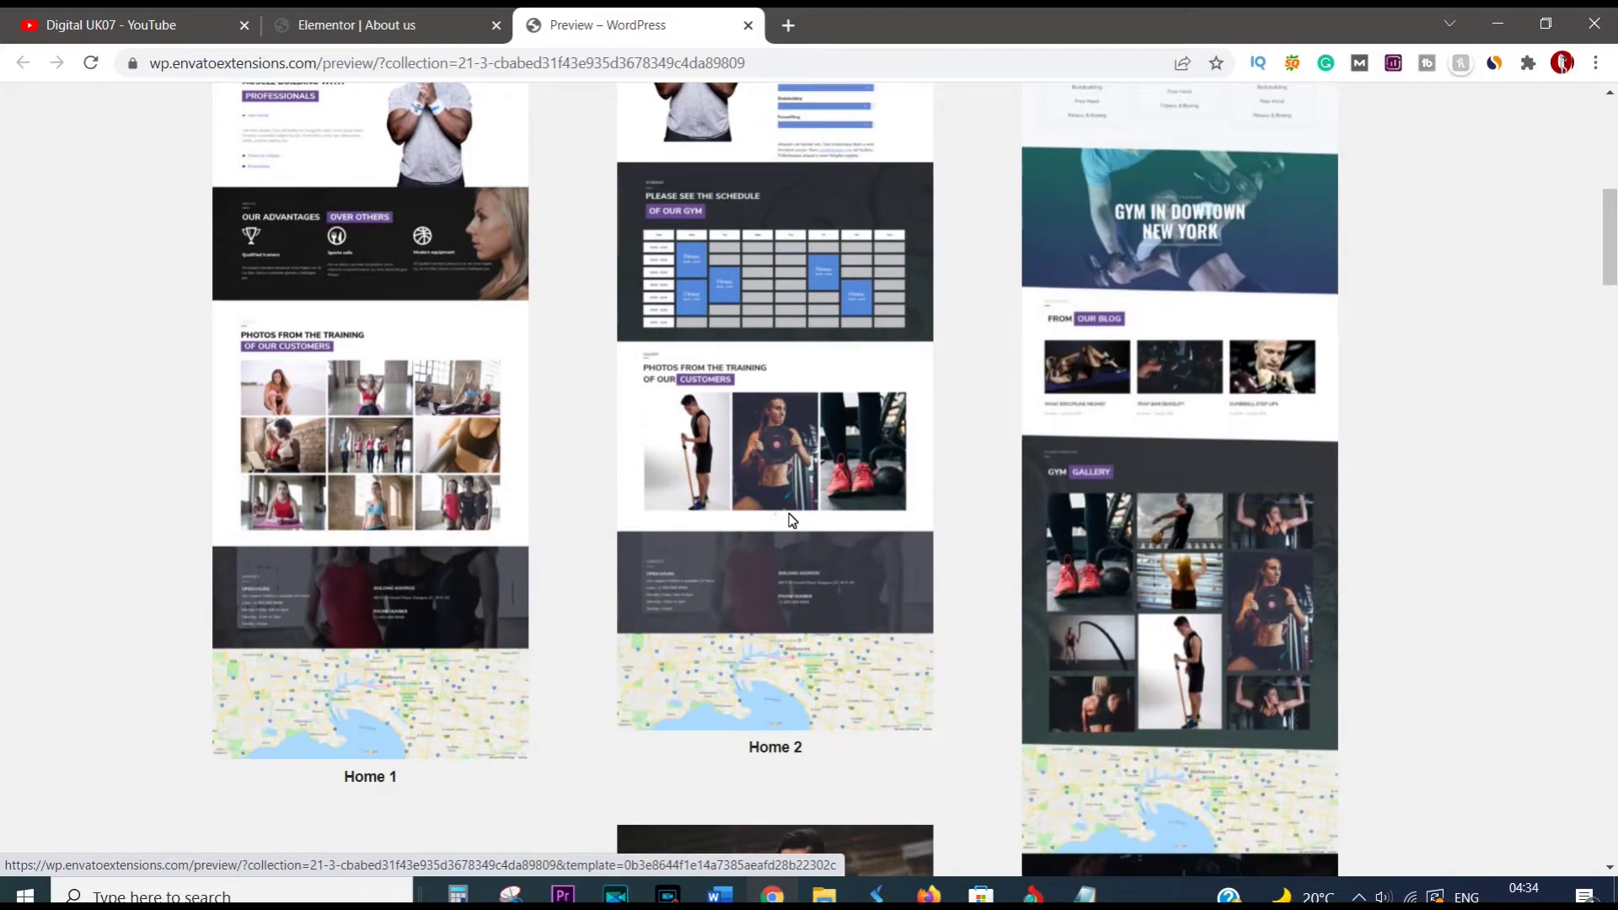
pyautogui.scroll(-5, 789, 513)
pyautogui.scroll(-15, 789, 513)
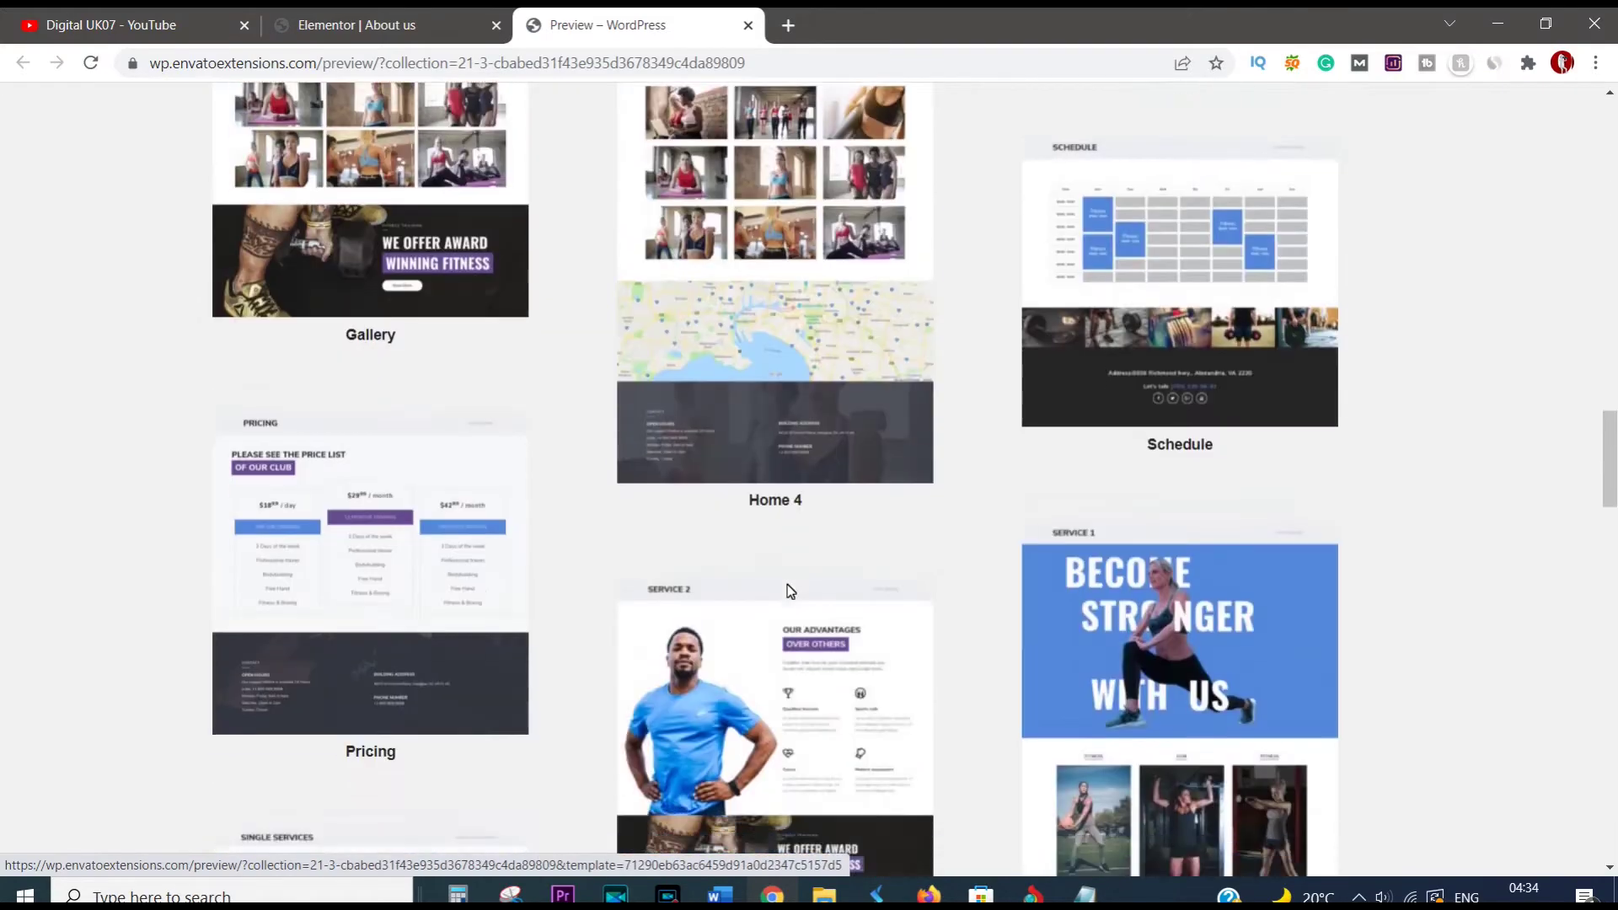
pyautogui.scroll(-20, 787, 584)
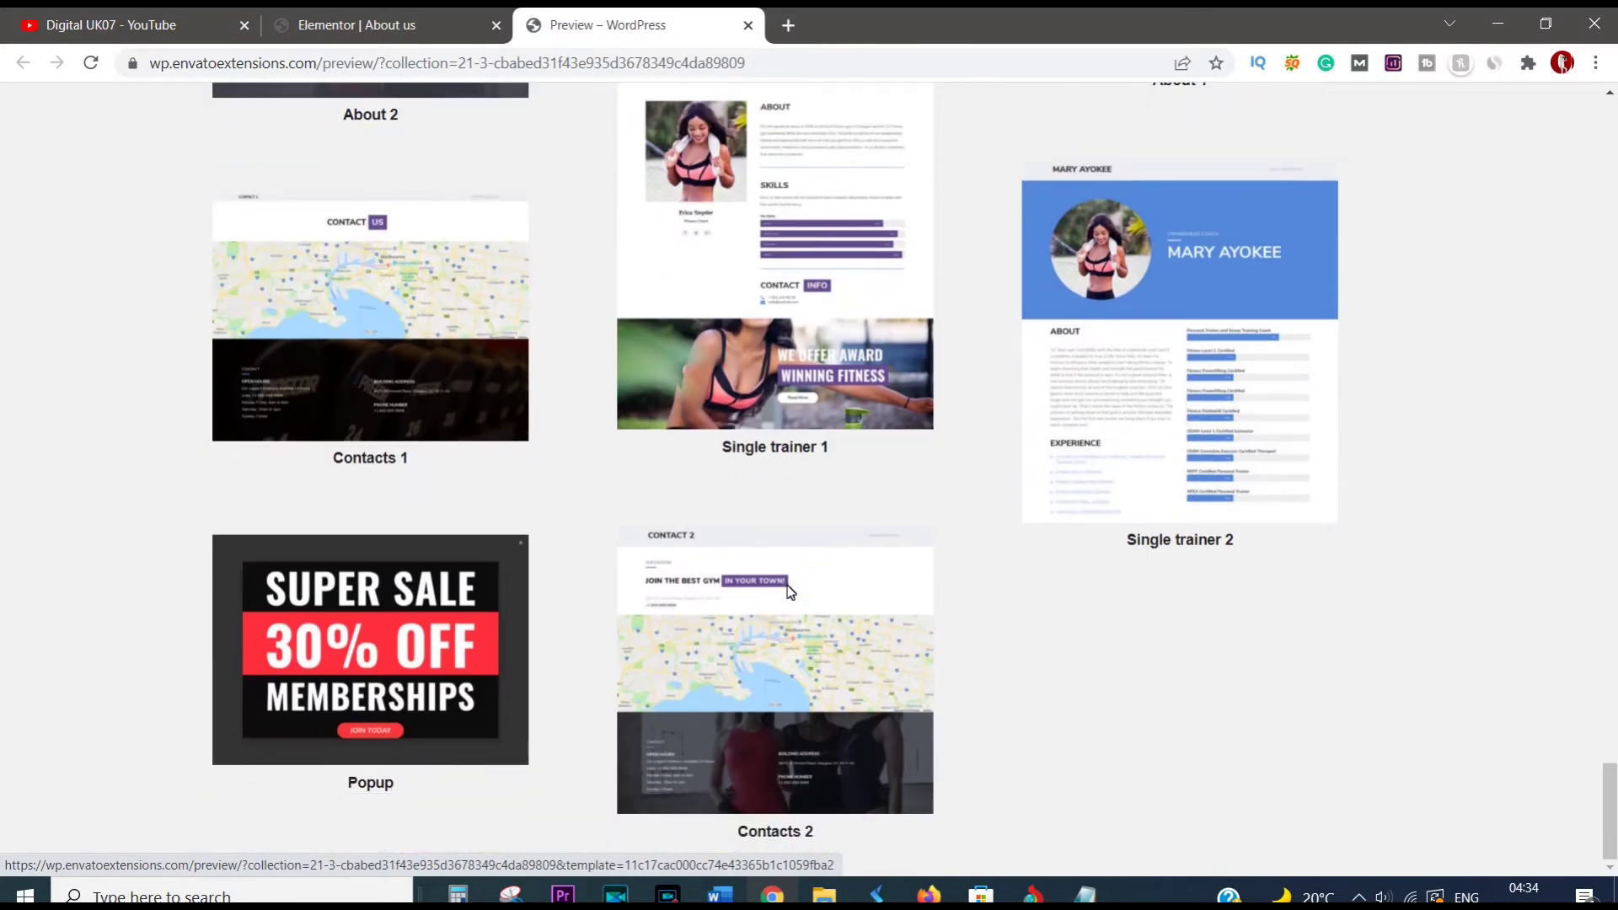
# Step: Return to the kit library in the Elementor editor and browse page 9 of the free kits
pyautogui.click(371, 25)
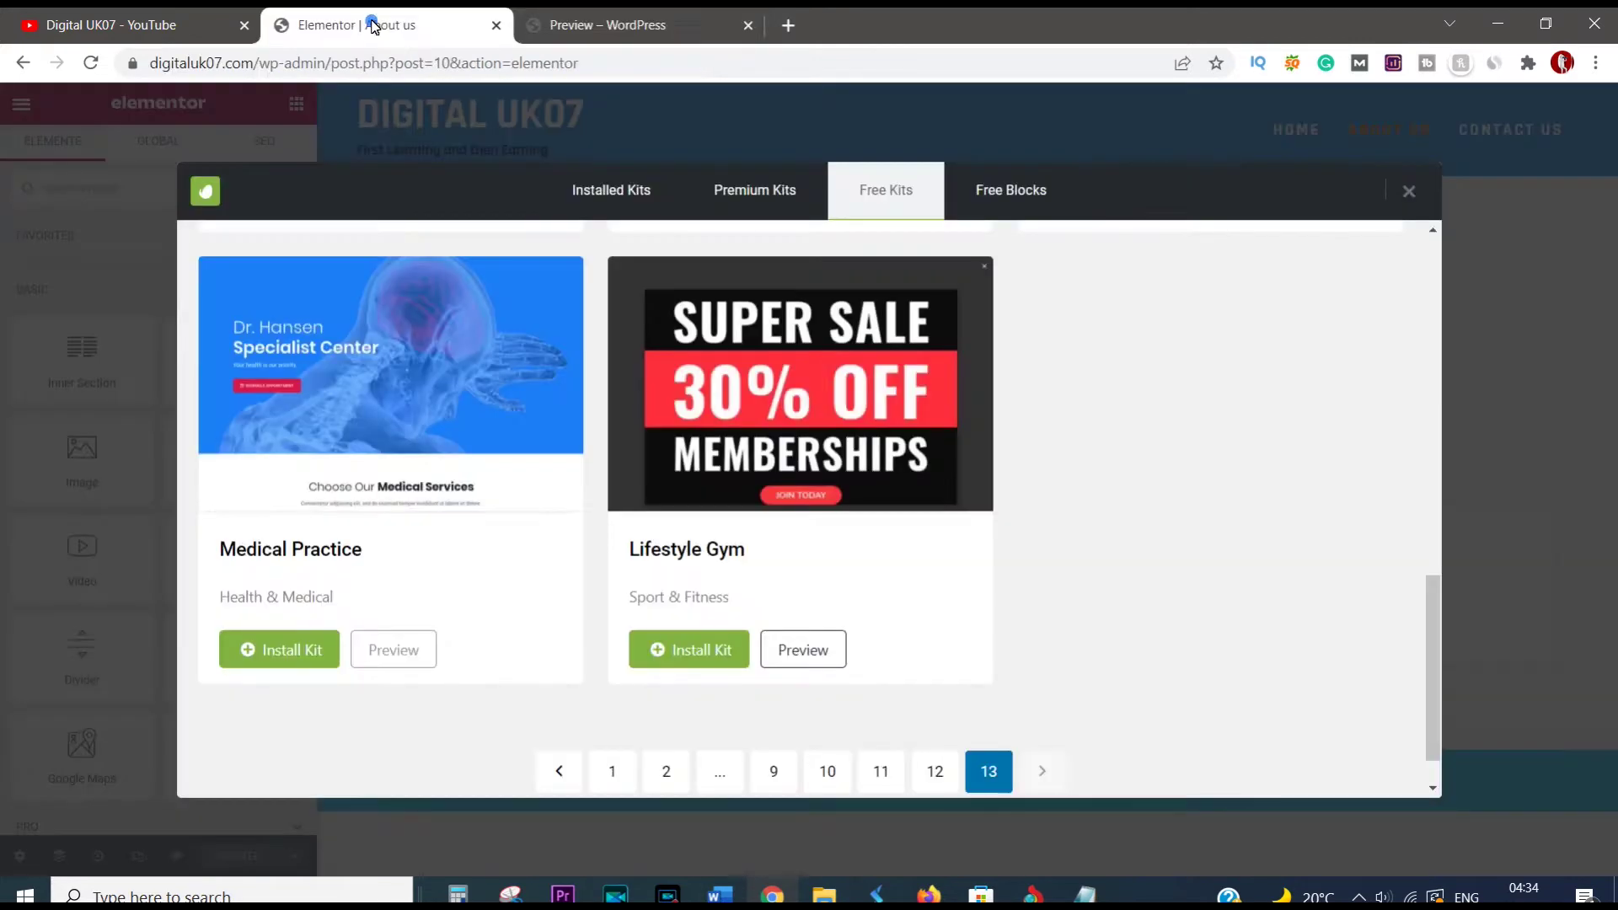
pyautogui.scroll(-1, 761, 730)
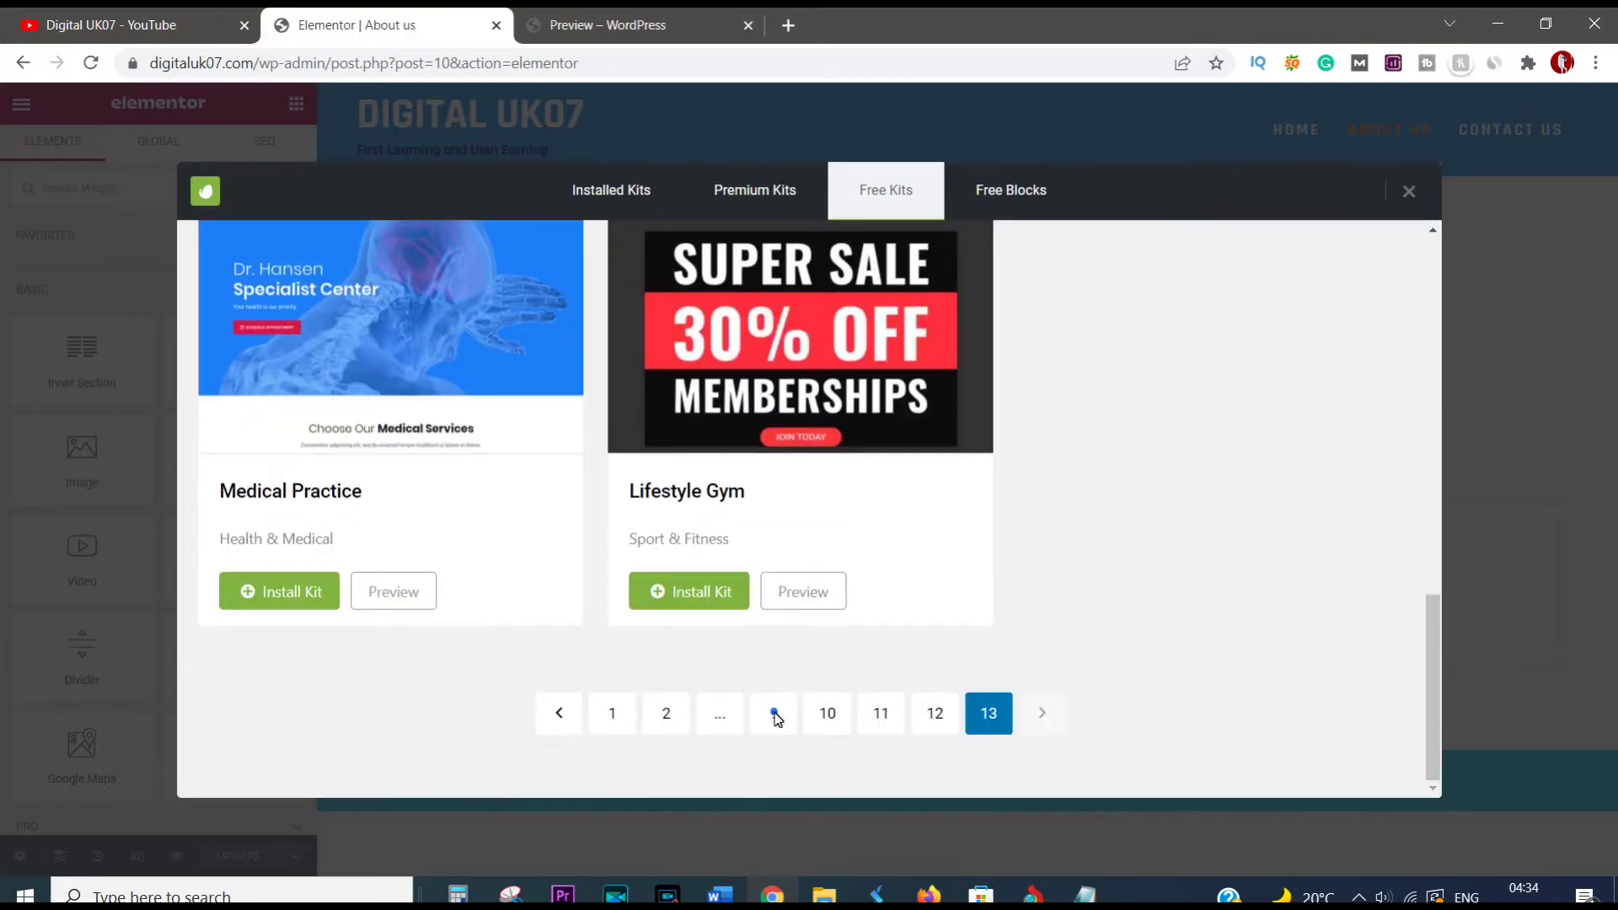
pyautogui.click(774, 712)
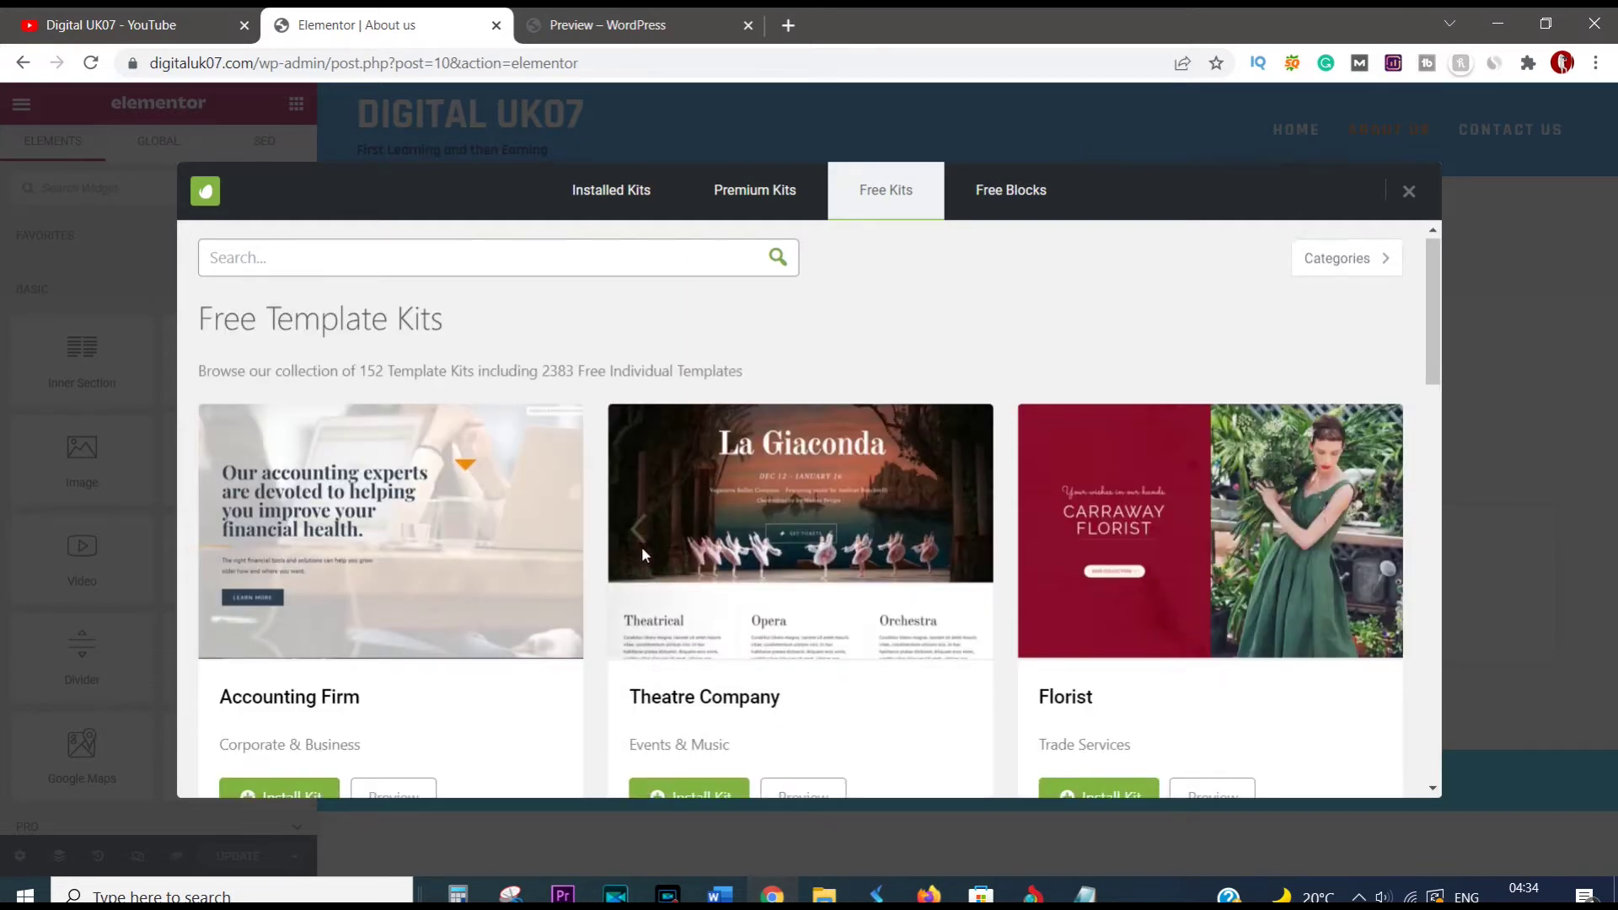
pyautogui.scroll(-12, 642, 547)
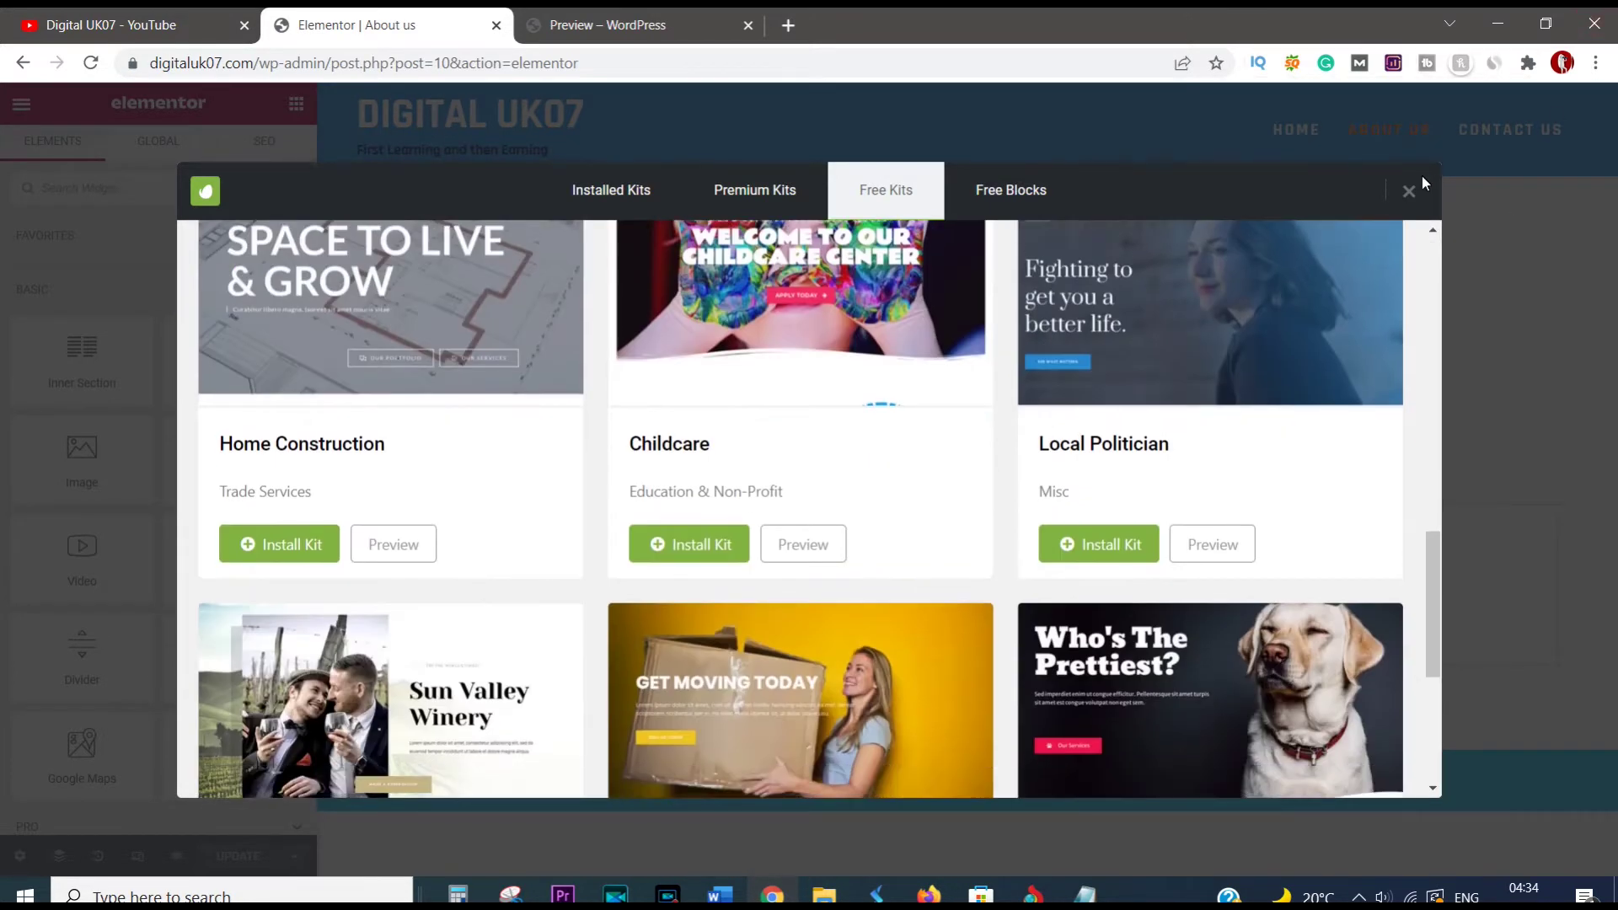
# Step: Close the template kit library and leave the page editor for the WordPress dashboard
pyautogui.click(1408, 191)
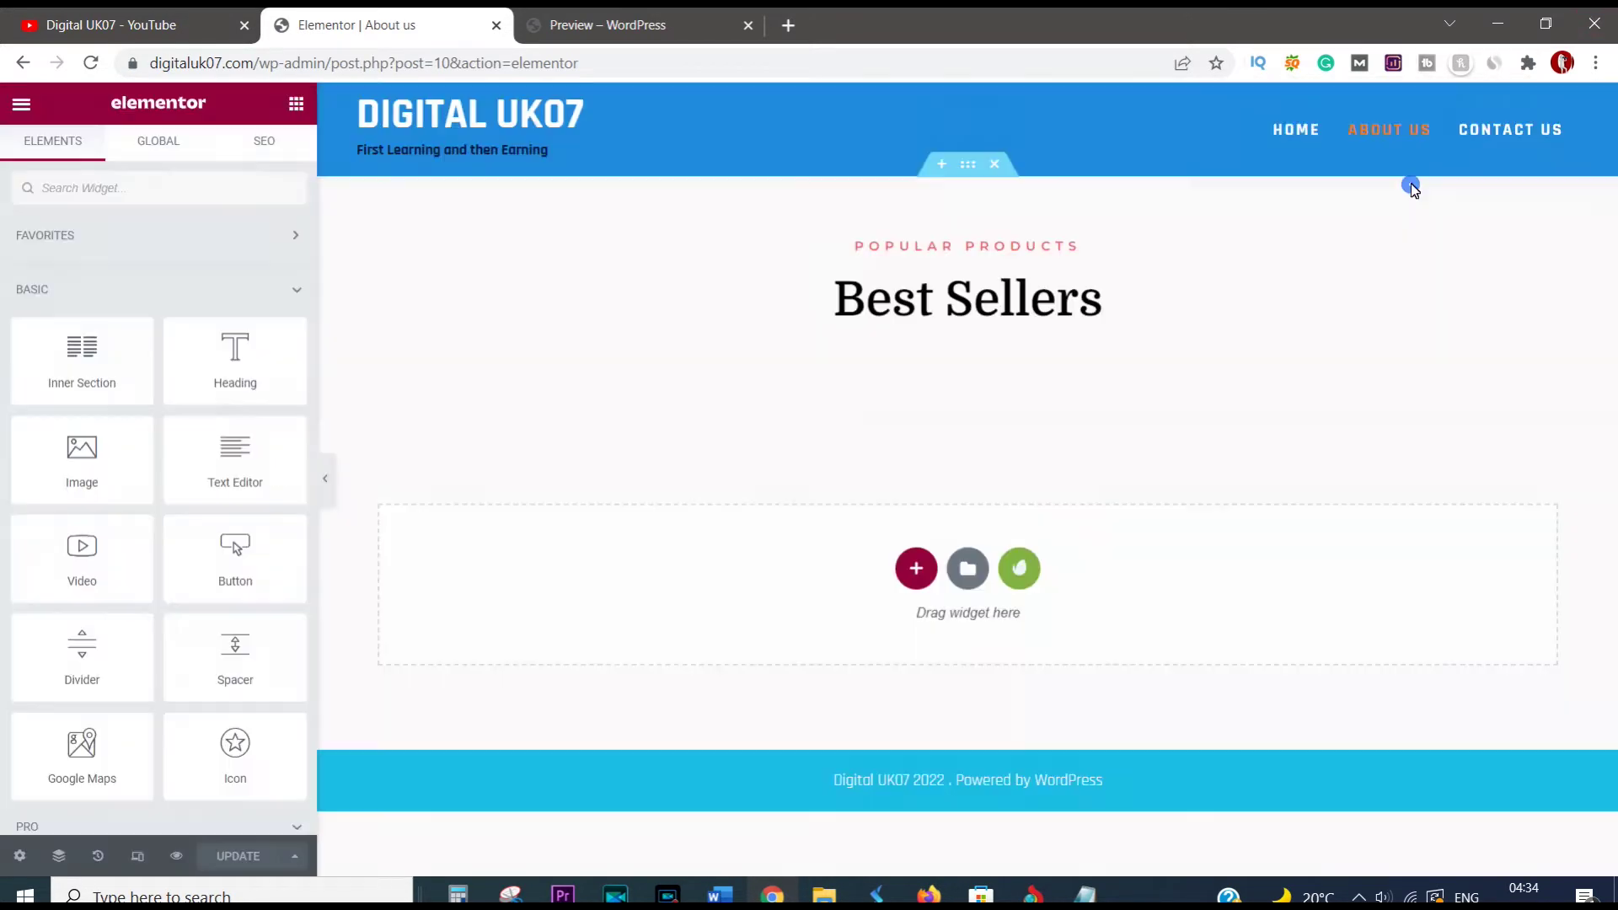
pyautogui.click(21, 64)
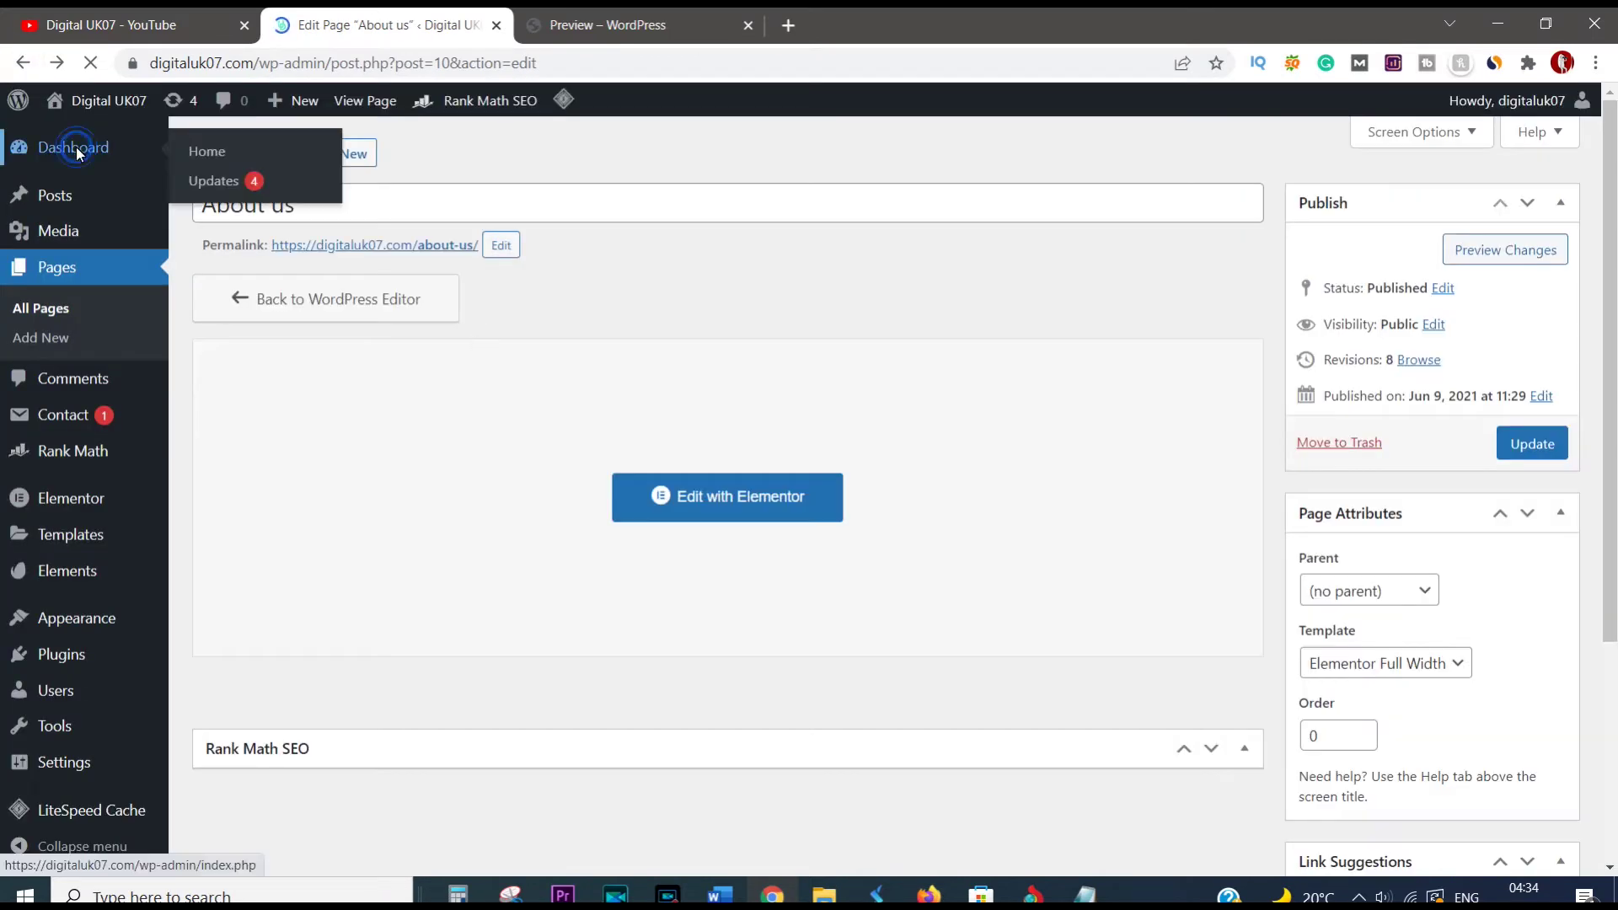
pyautogui.click(76, 148)
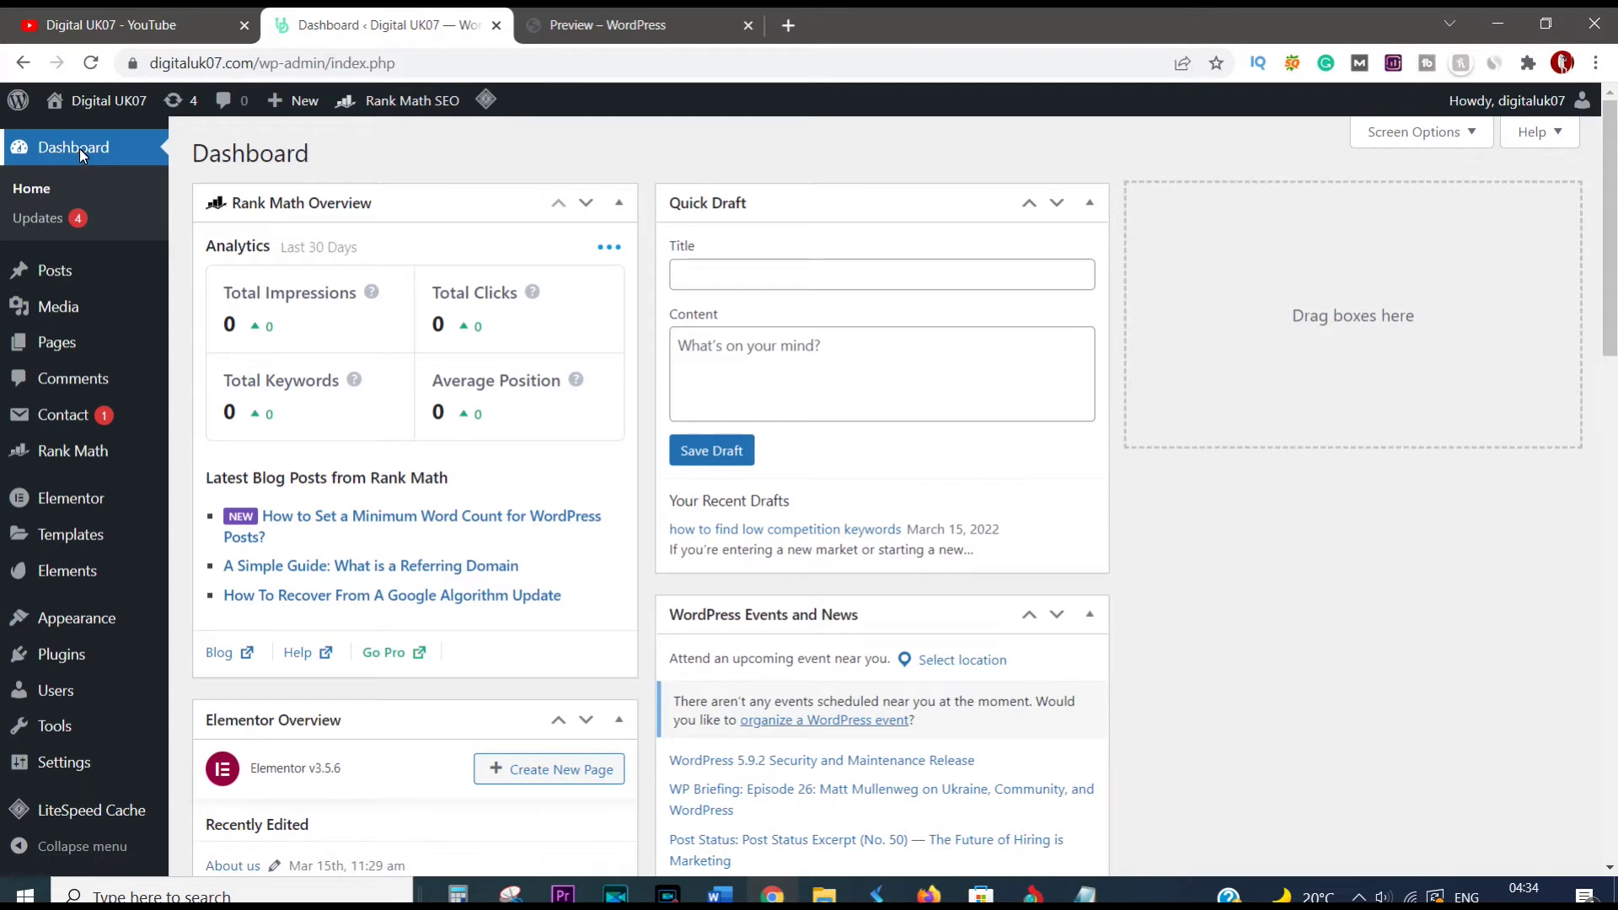
pyautogui.scroll(-3, 739, 498)
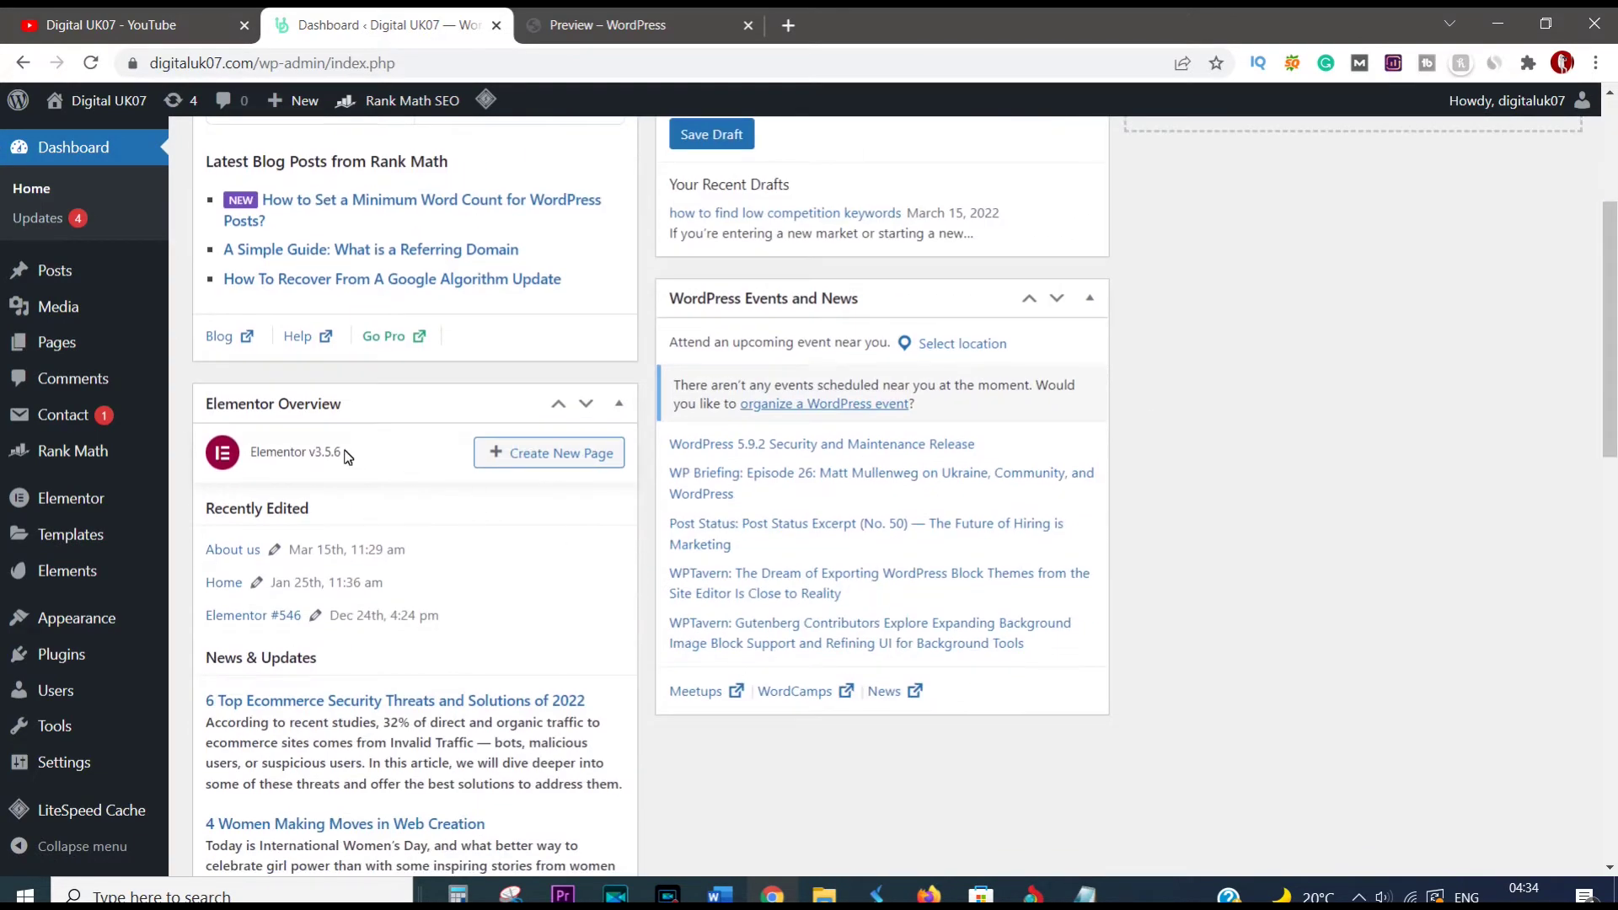
pyautogui.scroll(-1, 64, 467)
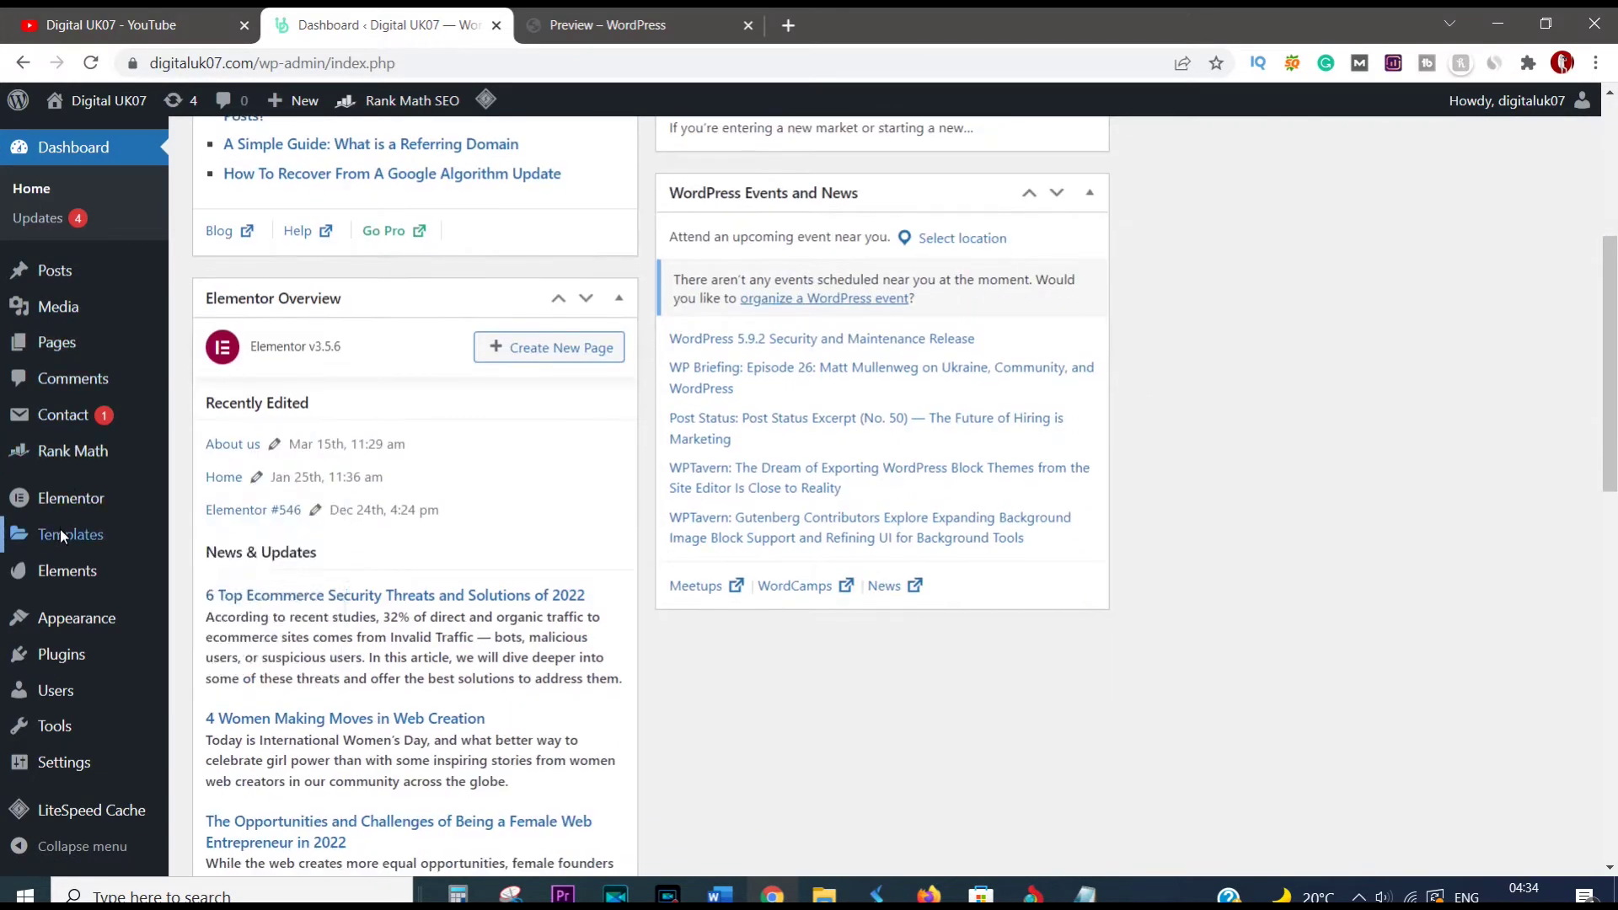
# Step: Open the list of installed plugins on the site
pyautogui.moveTo(66, 502)
pyautogui.moveTo(67, 645)
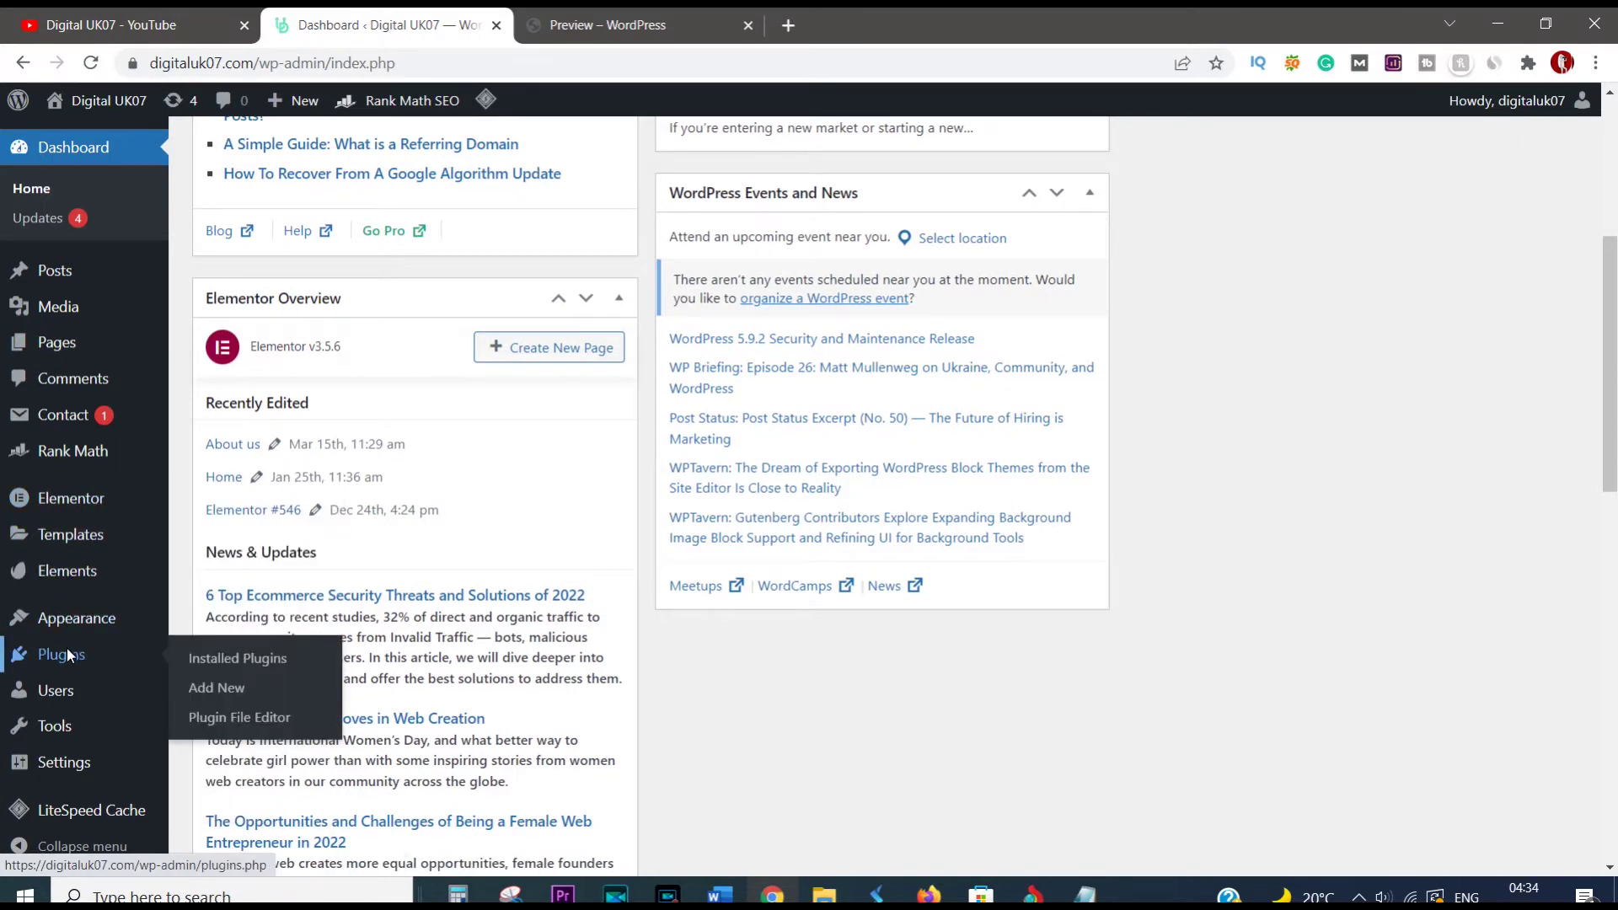
pyautogui.click(214, 662)
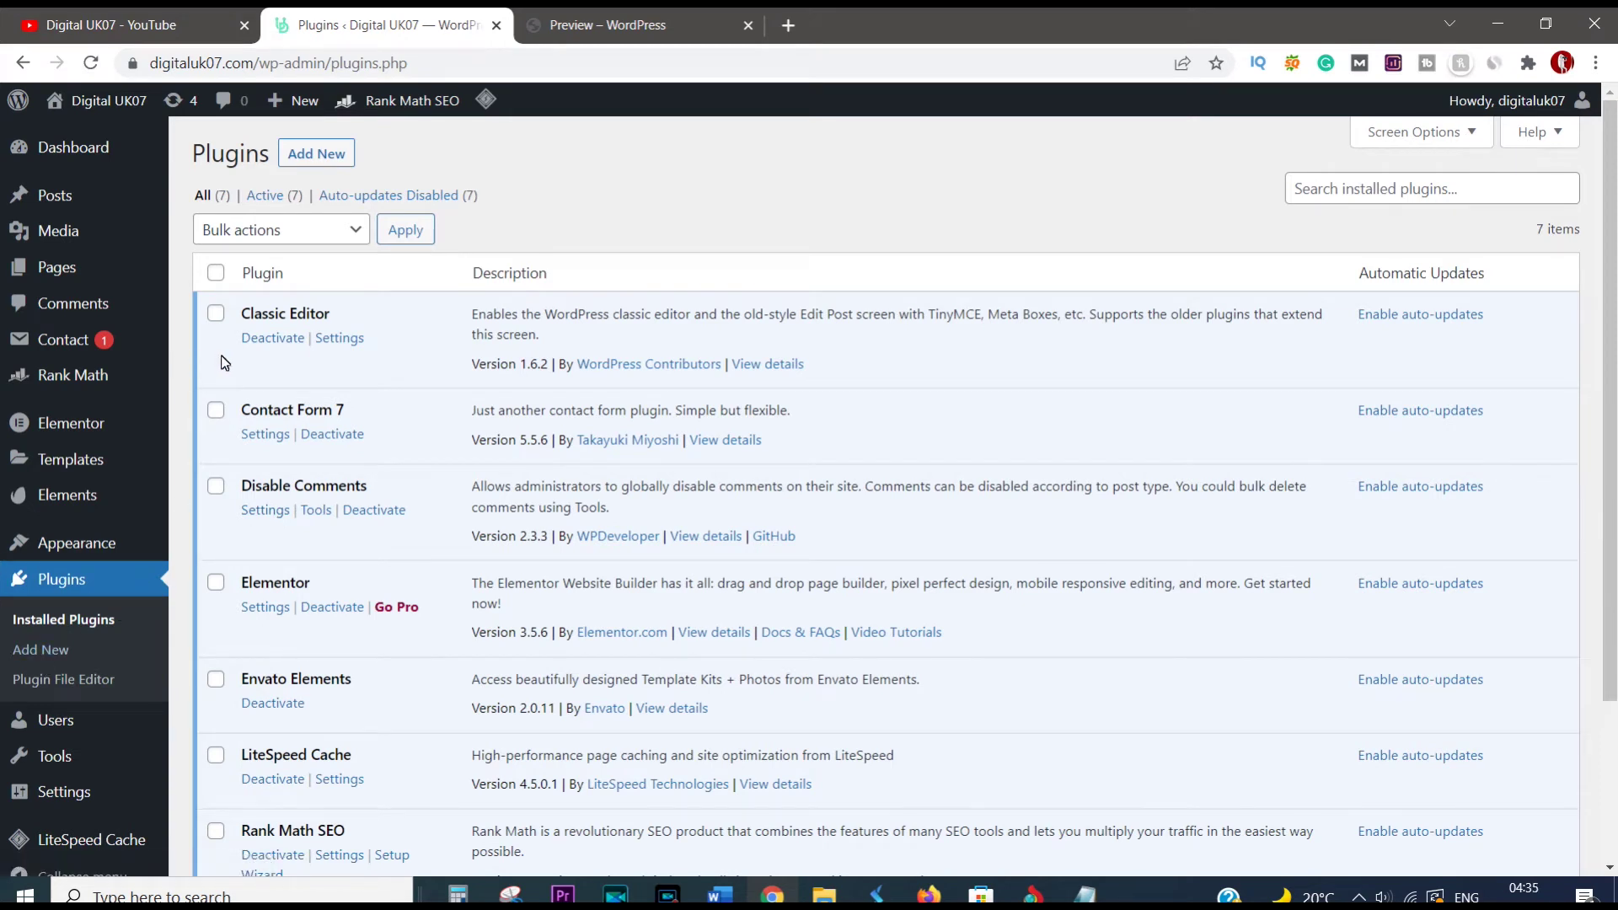
# Step: Search the plugins available to add for "elementor"
pyautogui.click(51, 650)
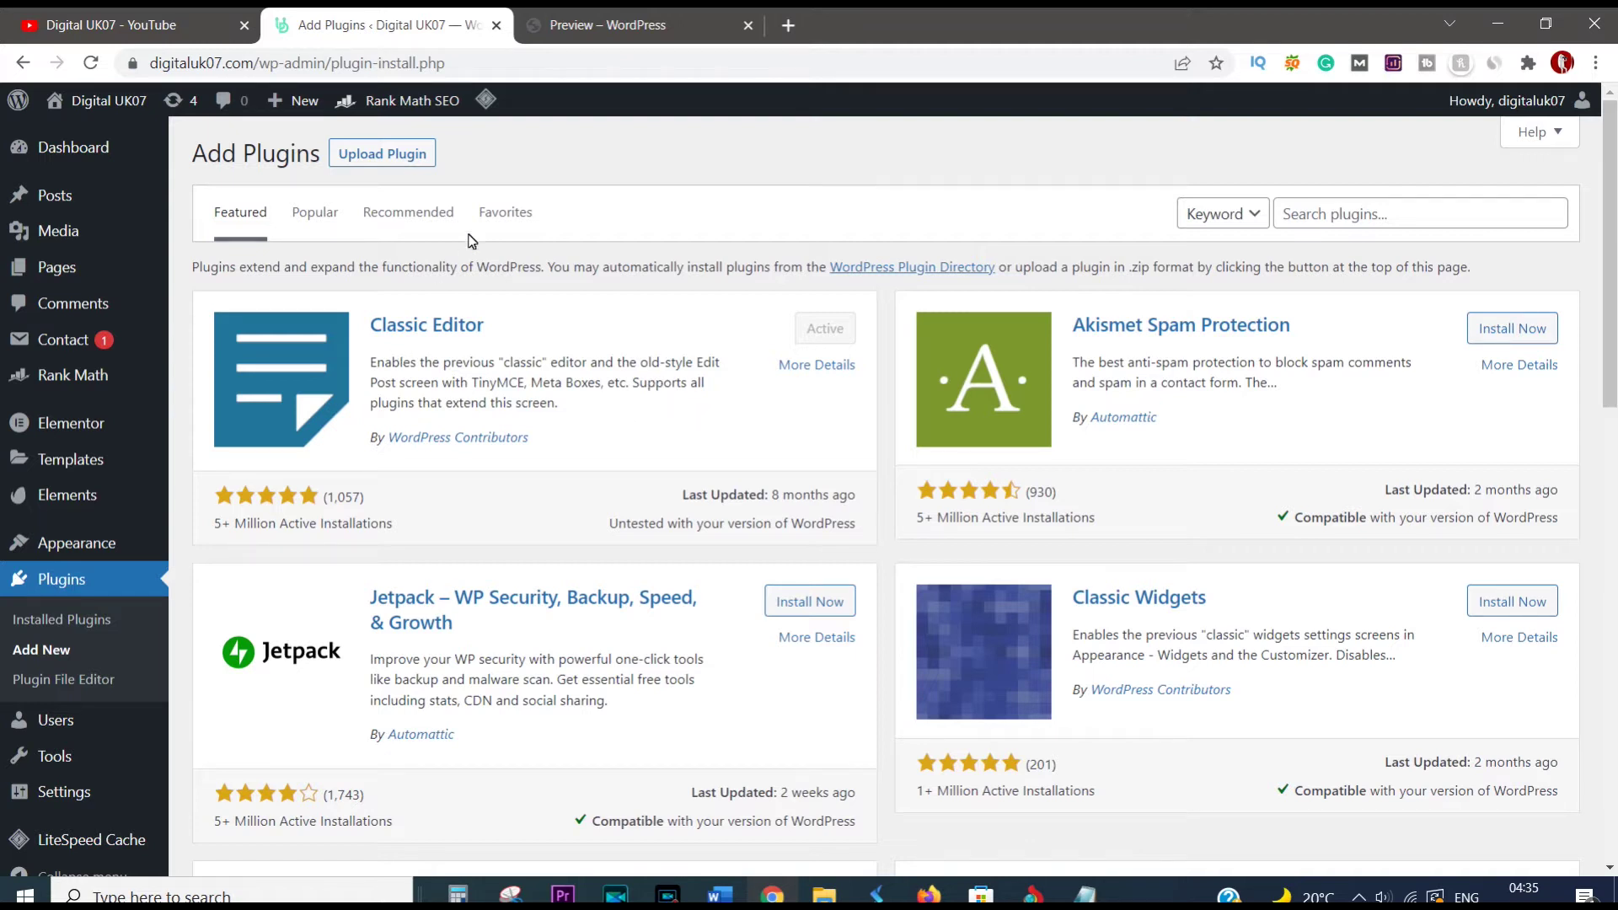
pyautogui.click(1367, 216)
pyautogui.write('elementor')
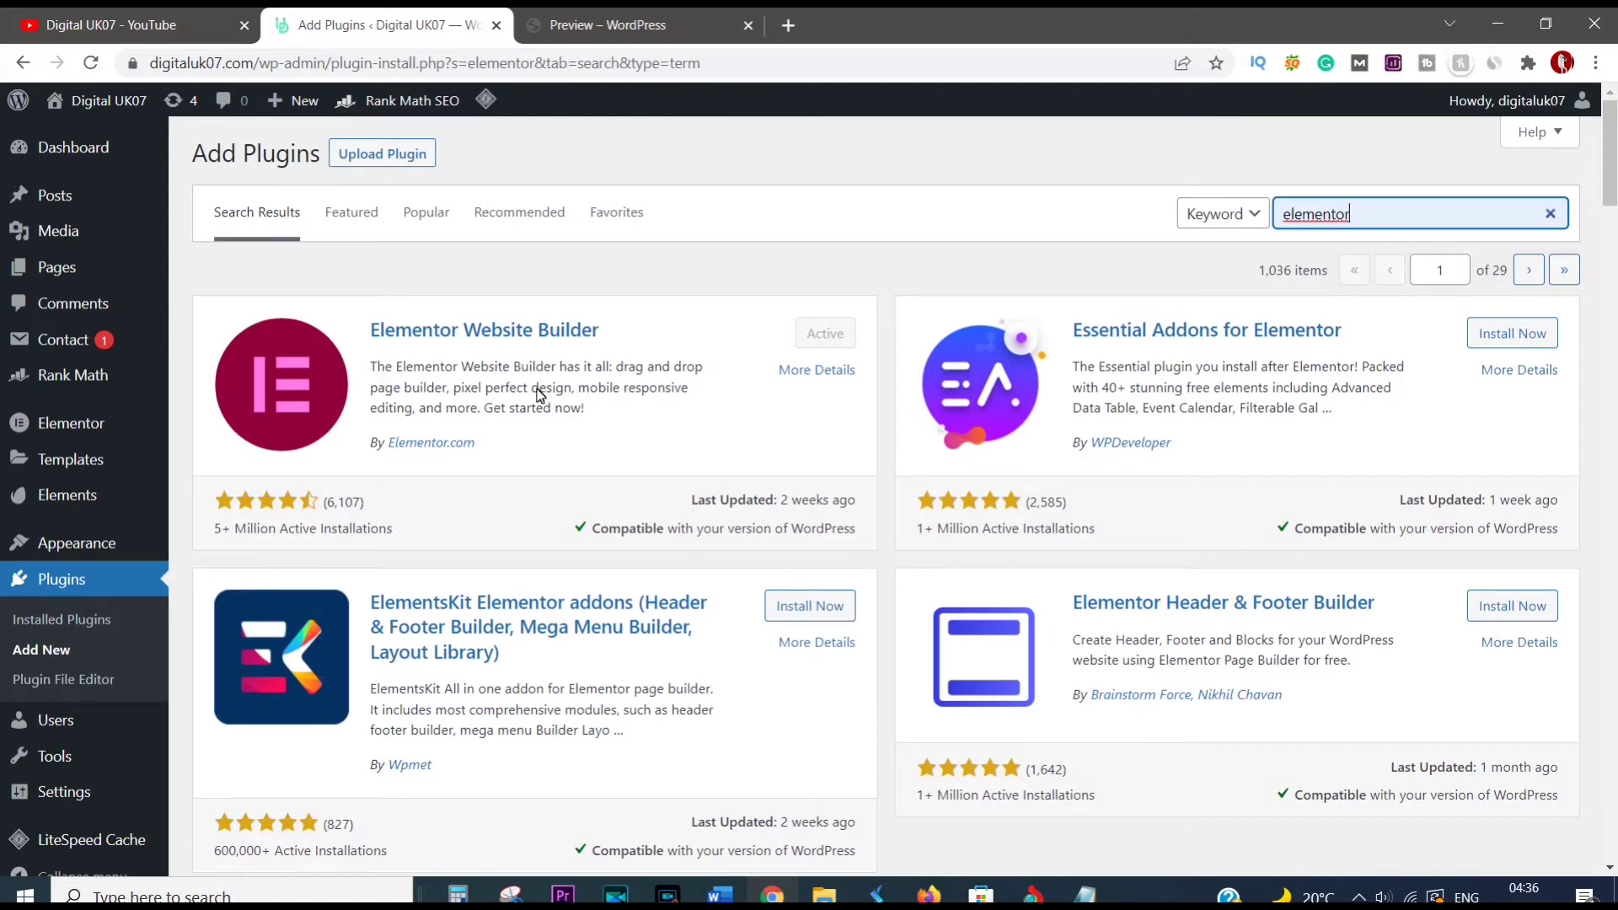
# Step: Look through the plugin search results for Elementor Website Builder and Envato Elements – Photos & Elementor Templates
pyautogui.scroll(-1, 540, 394)
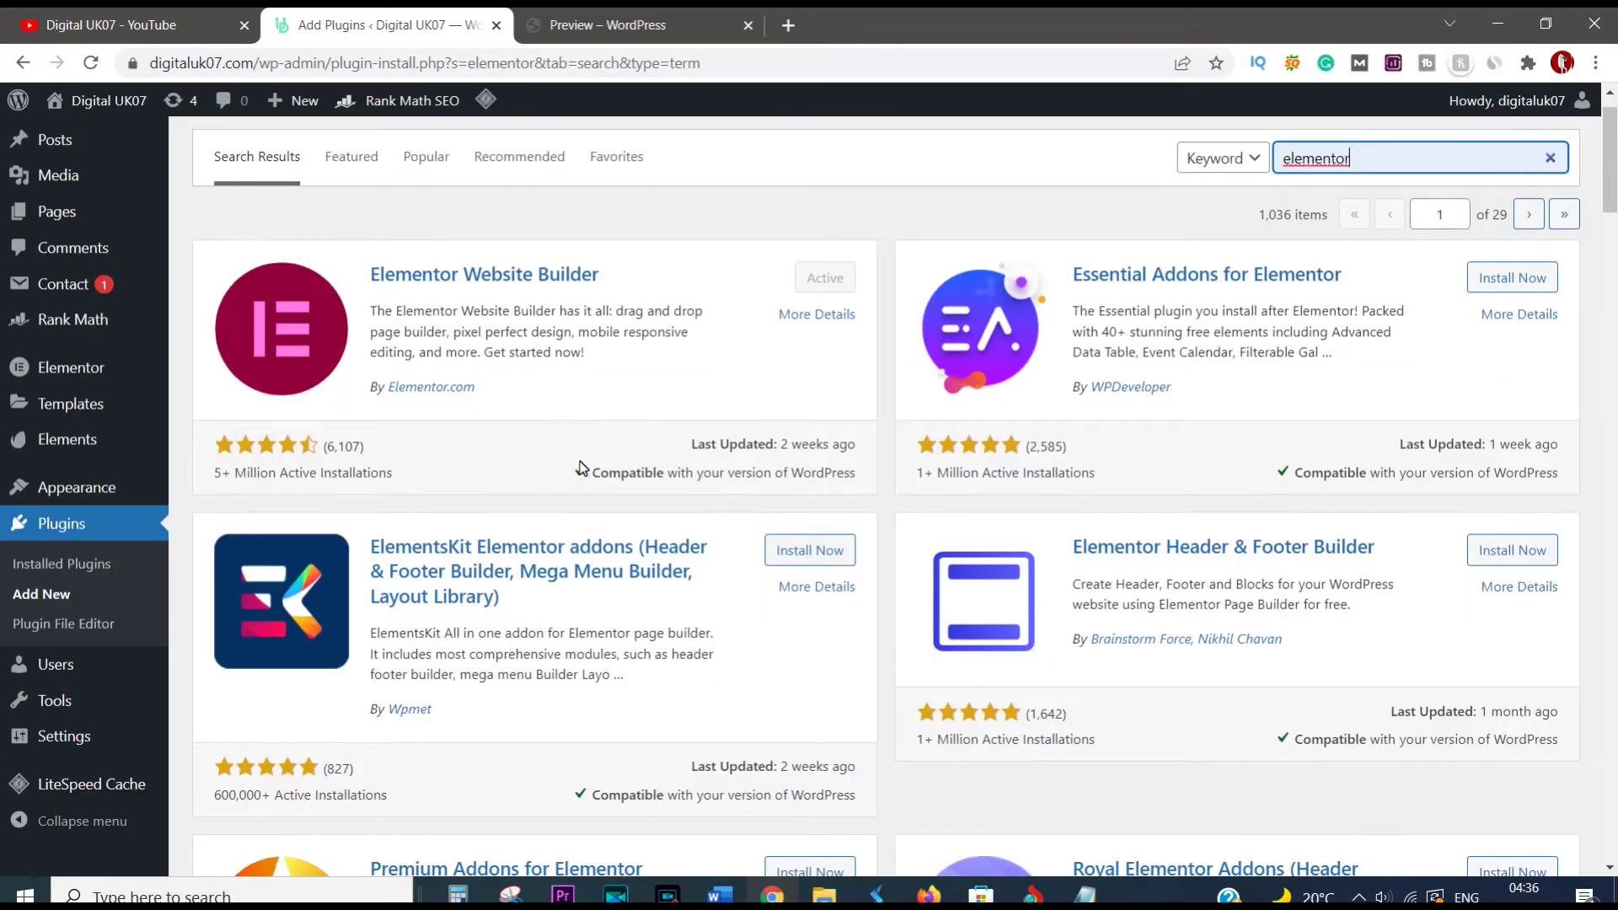
pyautogui.scroll(-5, 580, 462)
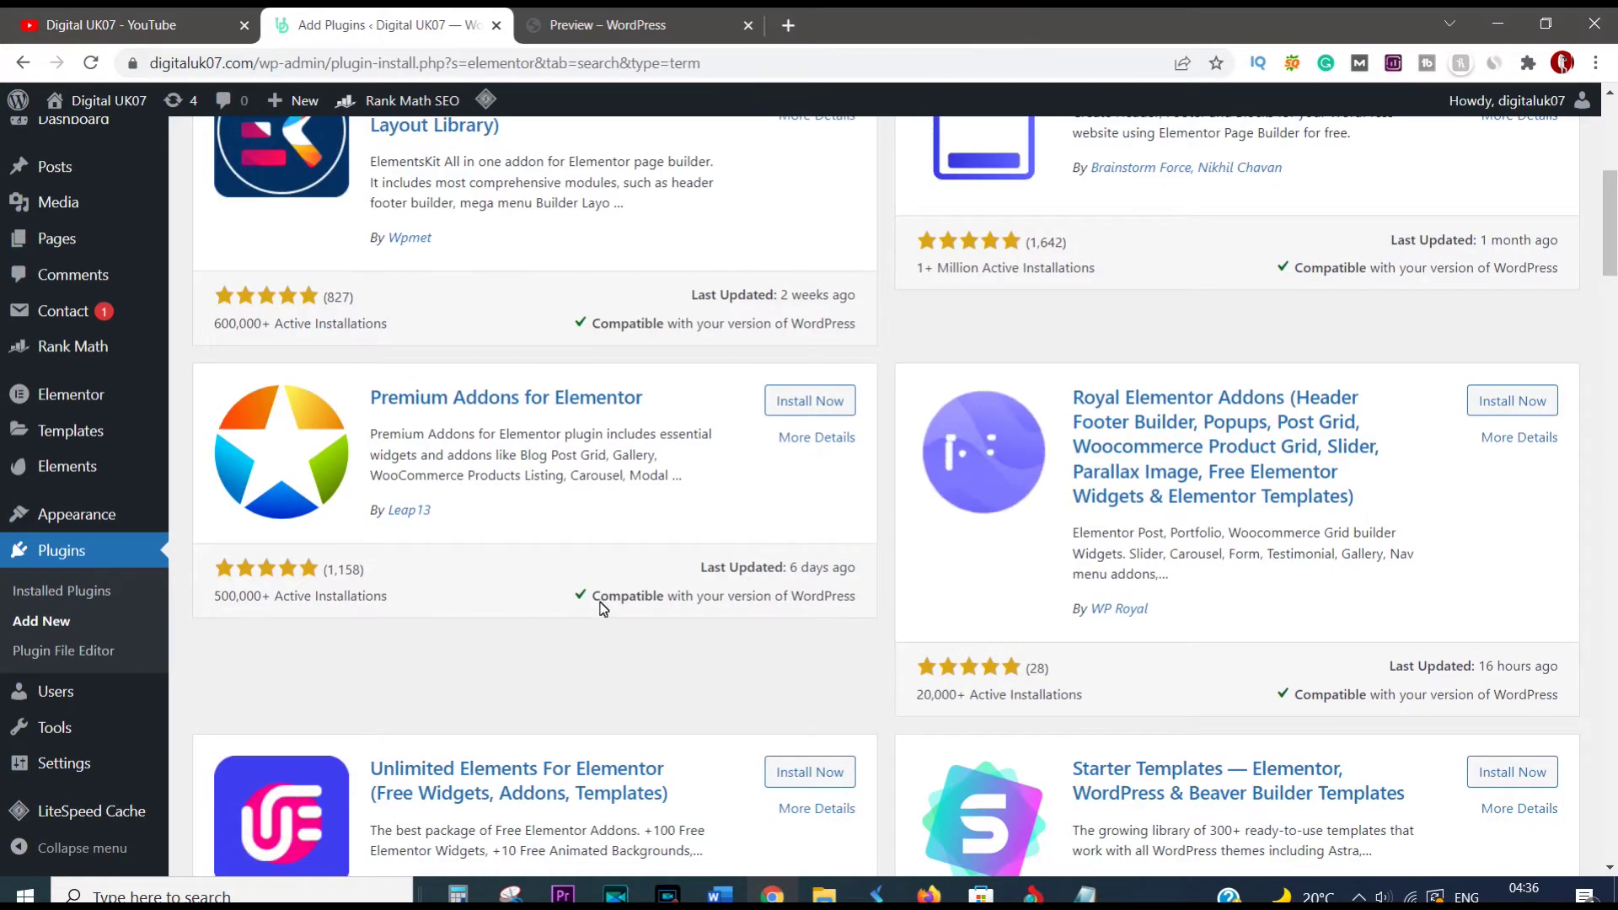
pyautogui.scroll(-4, 619, 611)
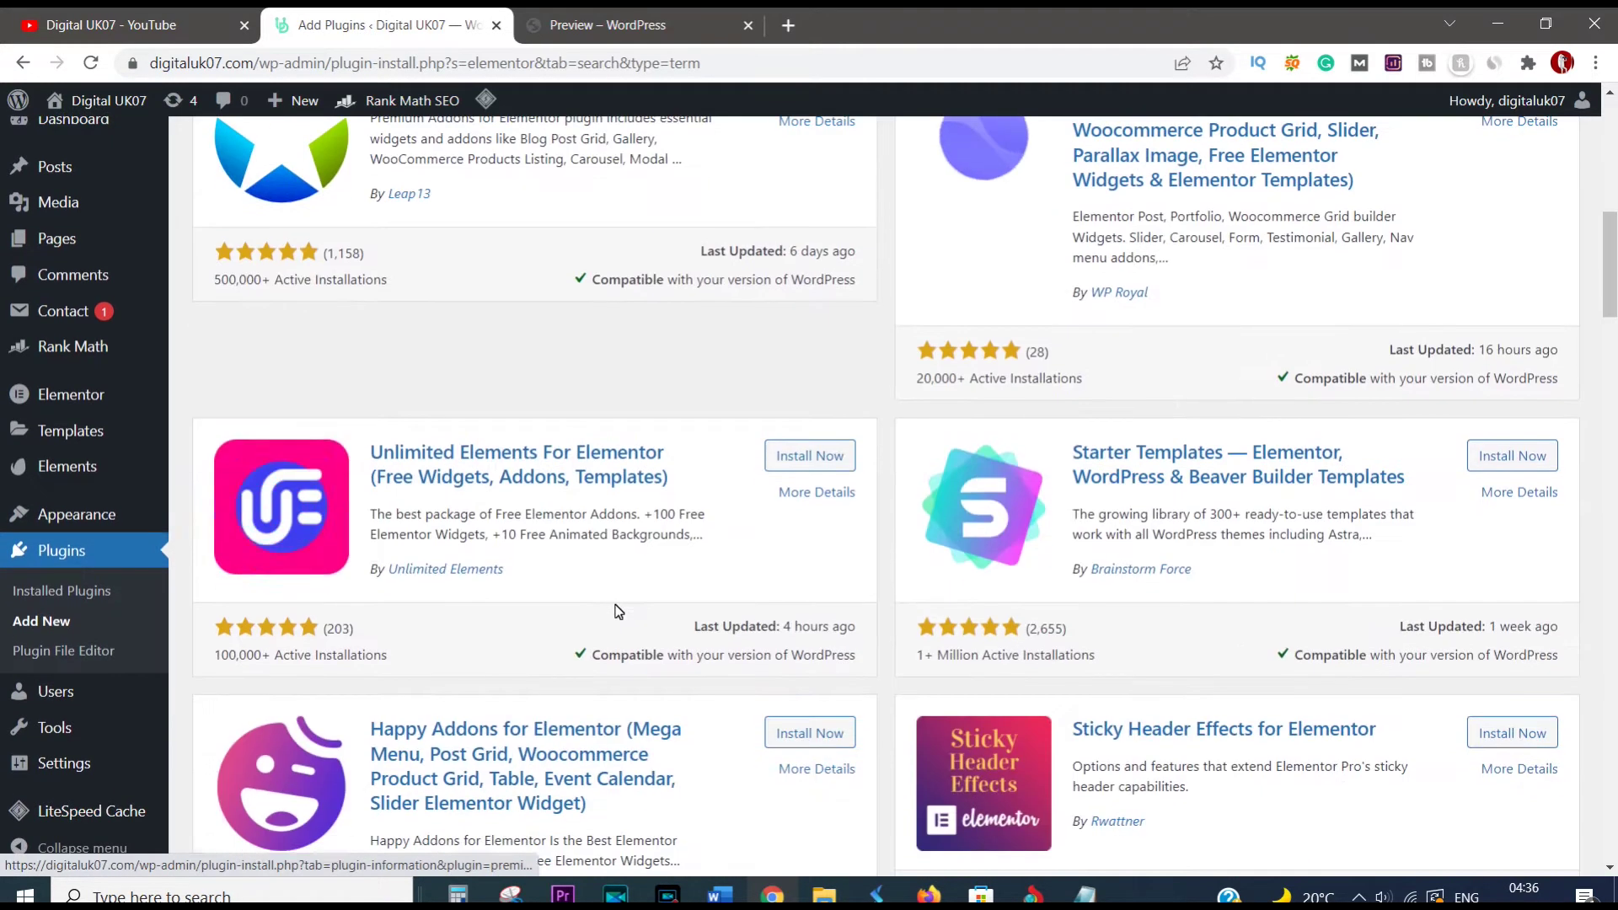
pyautogui.scroll(-6, 620, 611)
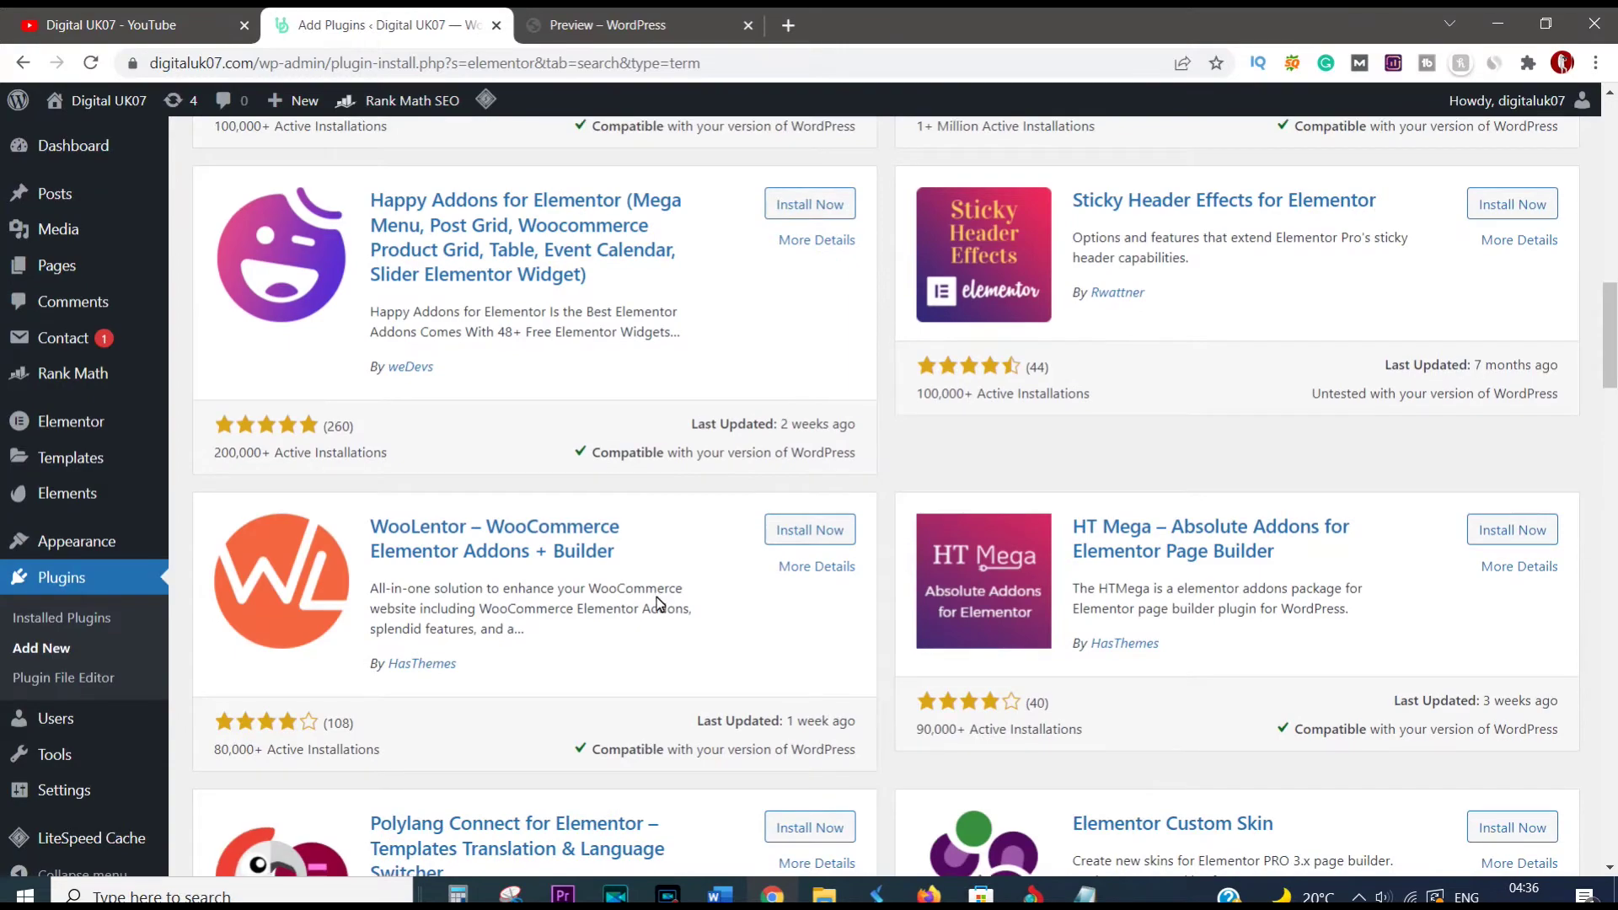
pyautogui.scroll(-6, 659, 603)
pyautogui.scroll(-12, 659, 603)
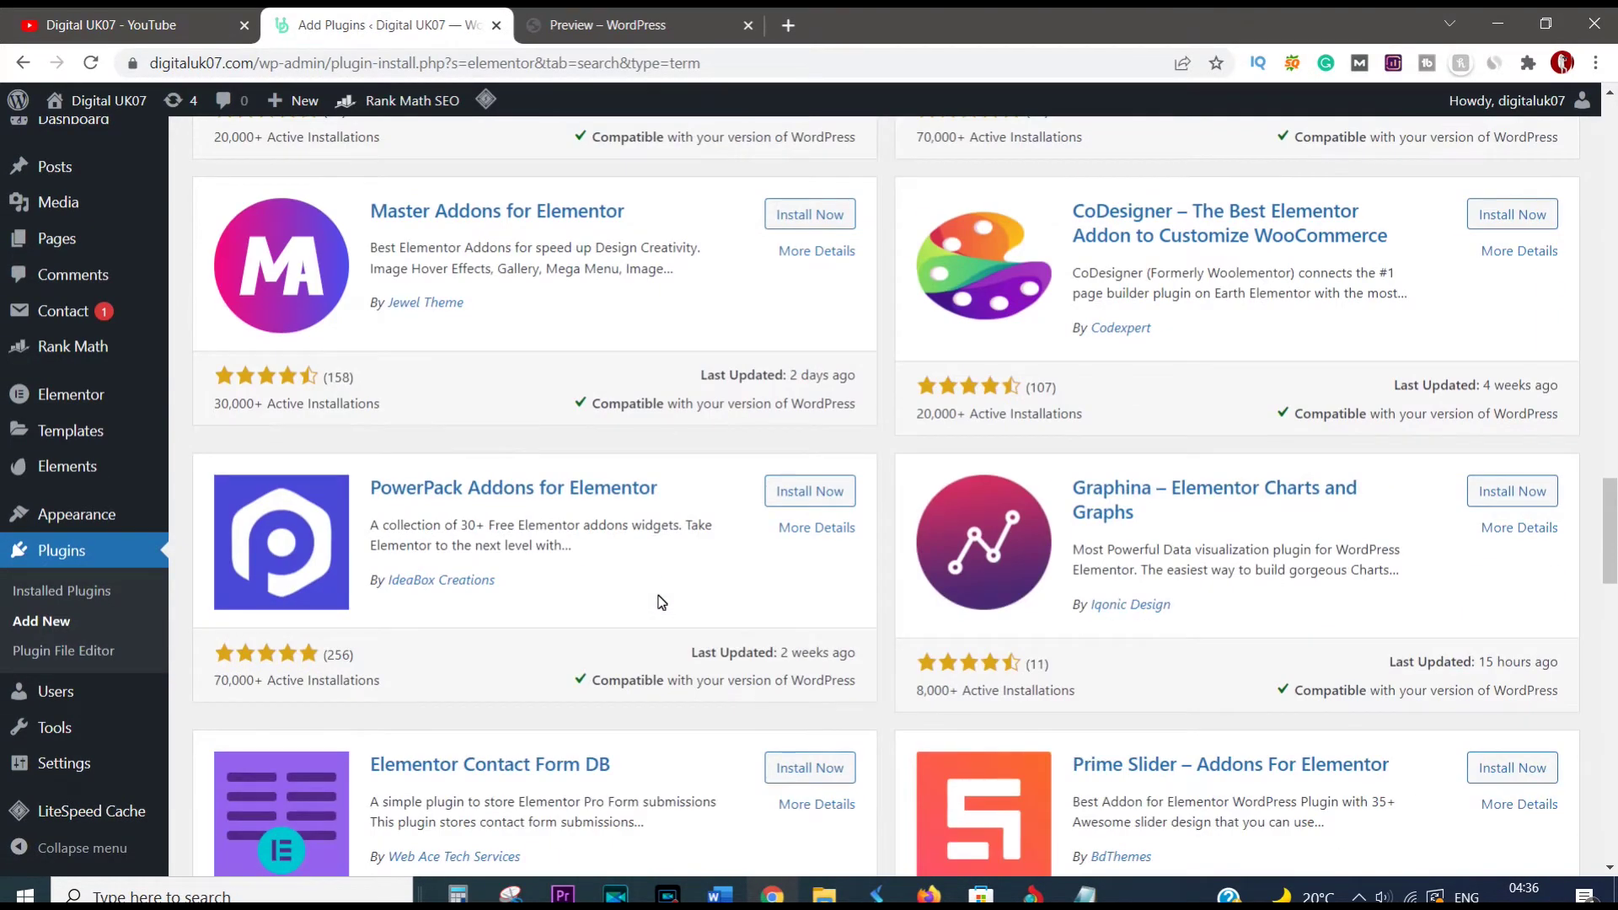
pyautogui.scroll(-6, 661, 602)
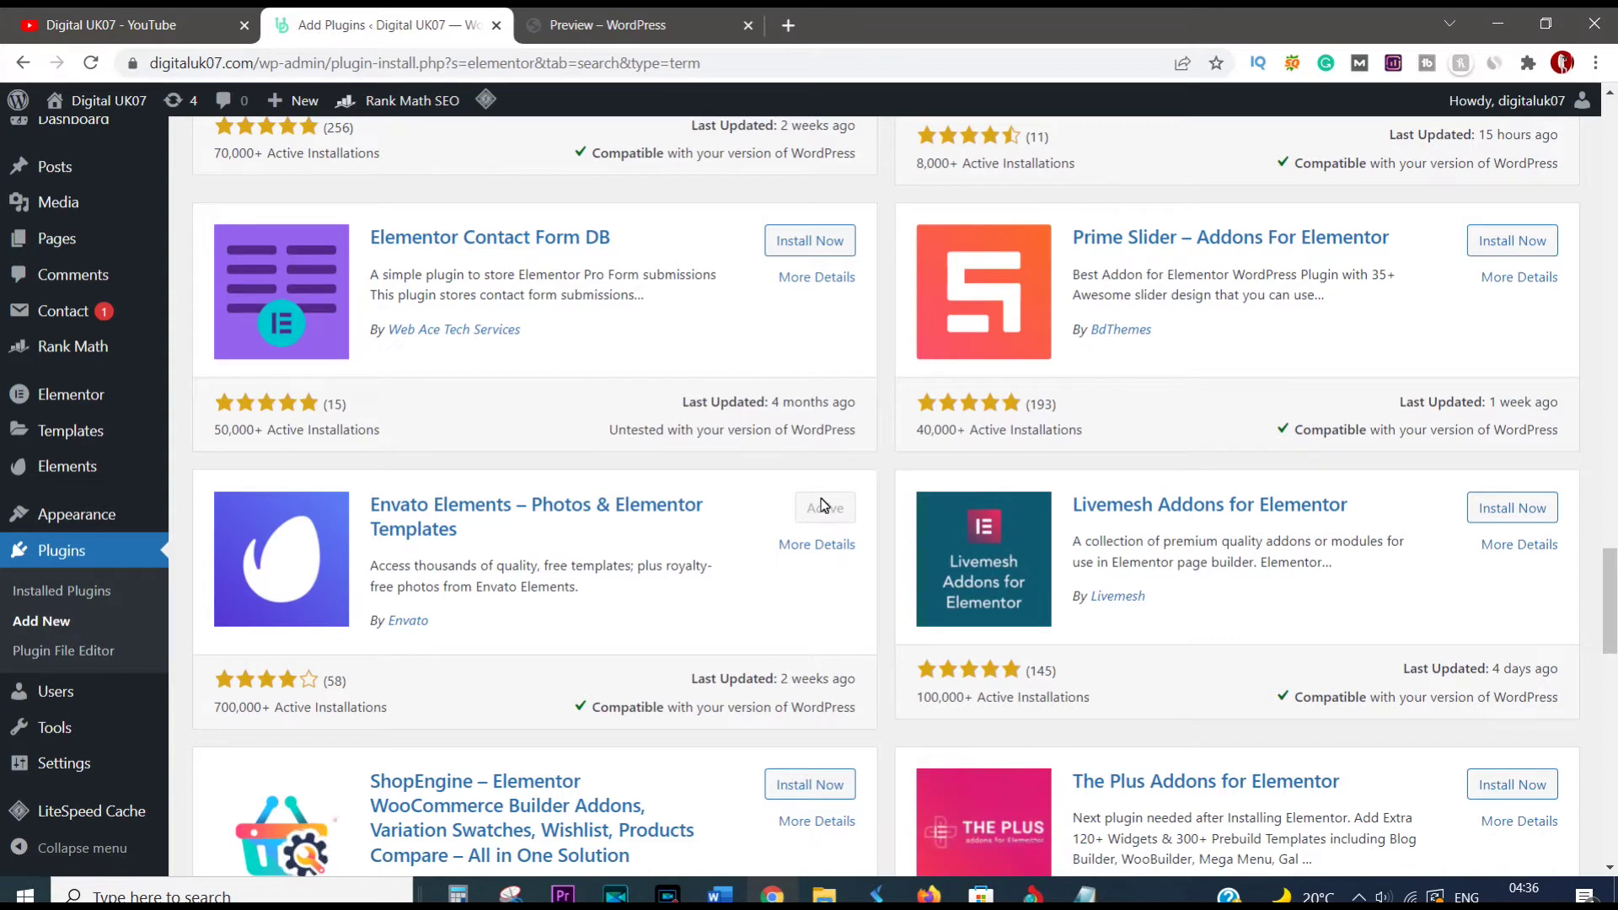
pyautogui.scroll(1, 469, 632)
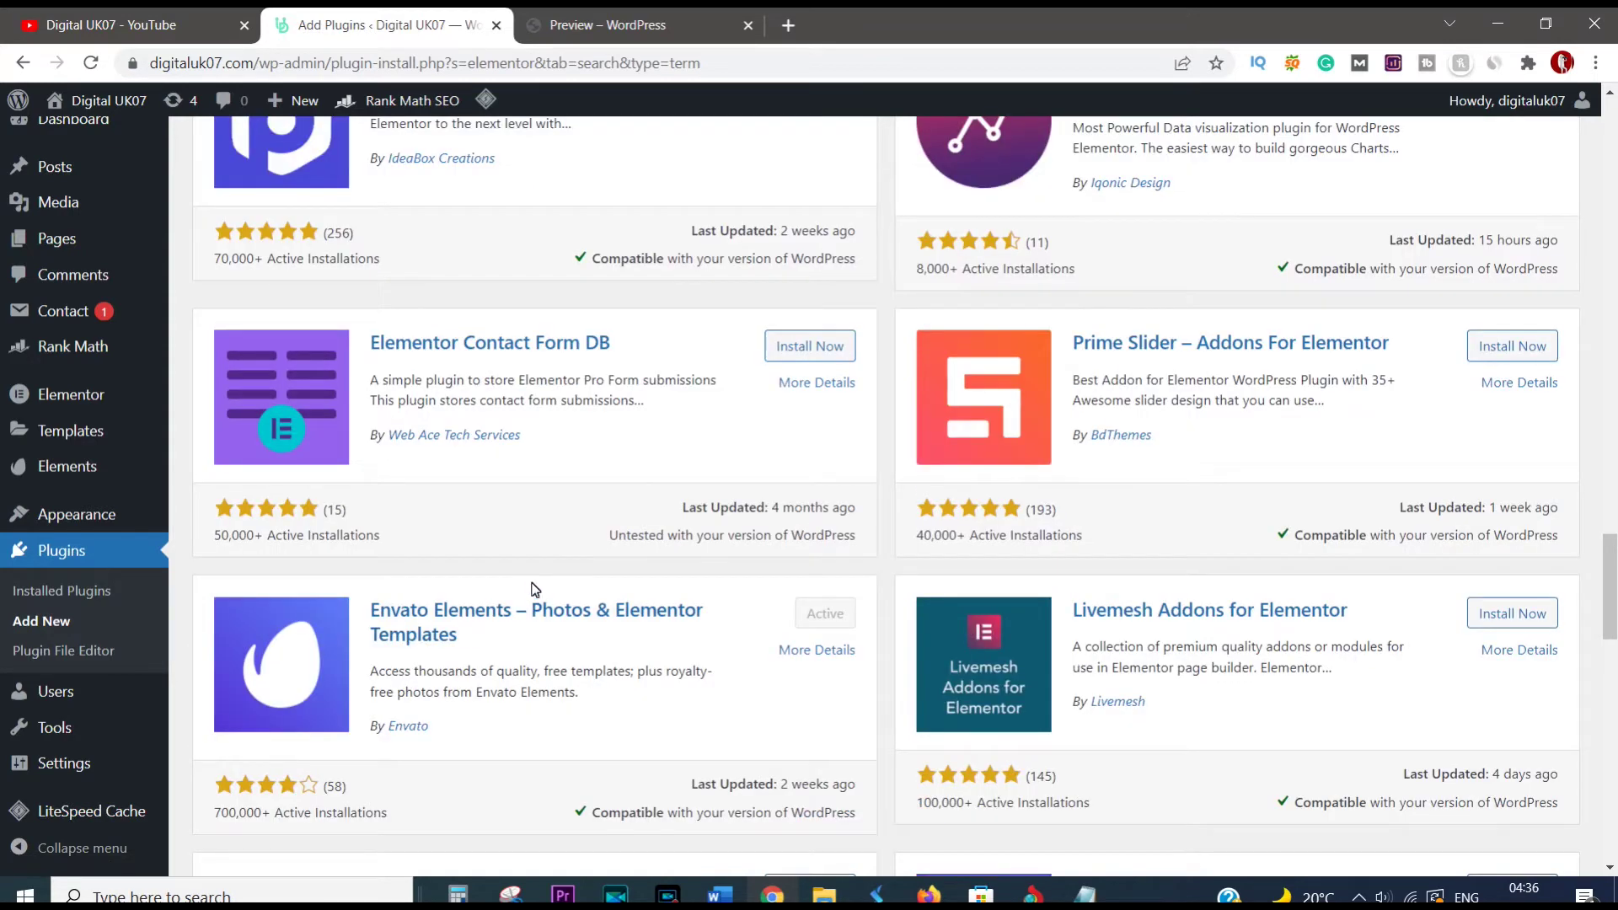
pyautogui.scroll(10, 552, 646)
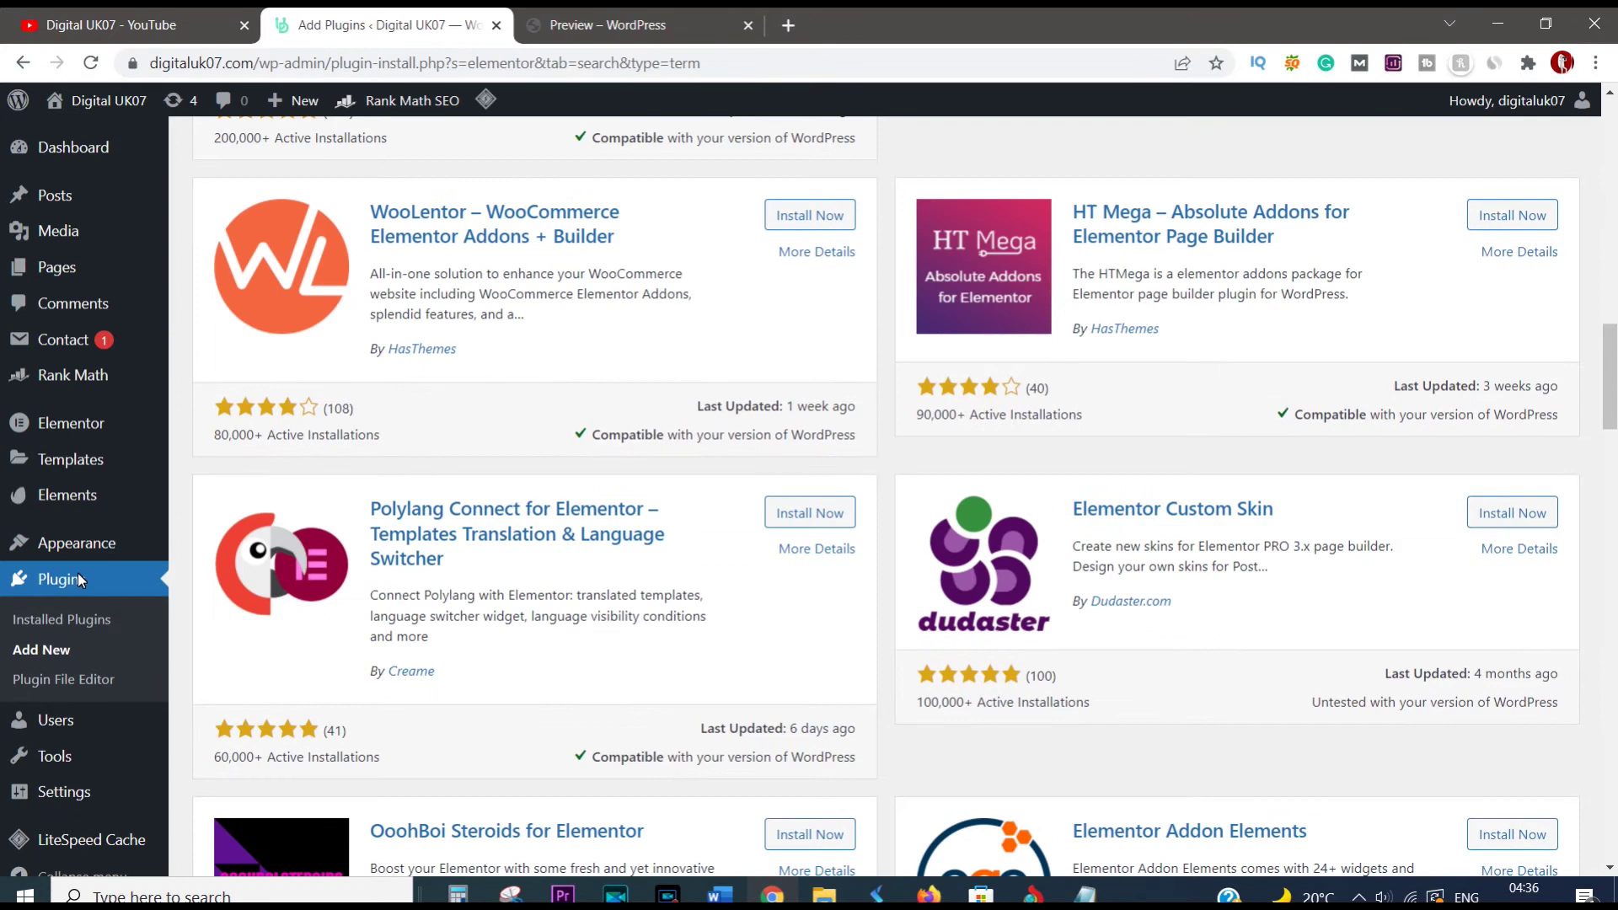
# Step: Review the installed plugins again and open the list of all pages
pyautogui.click(71, 622)
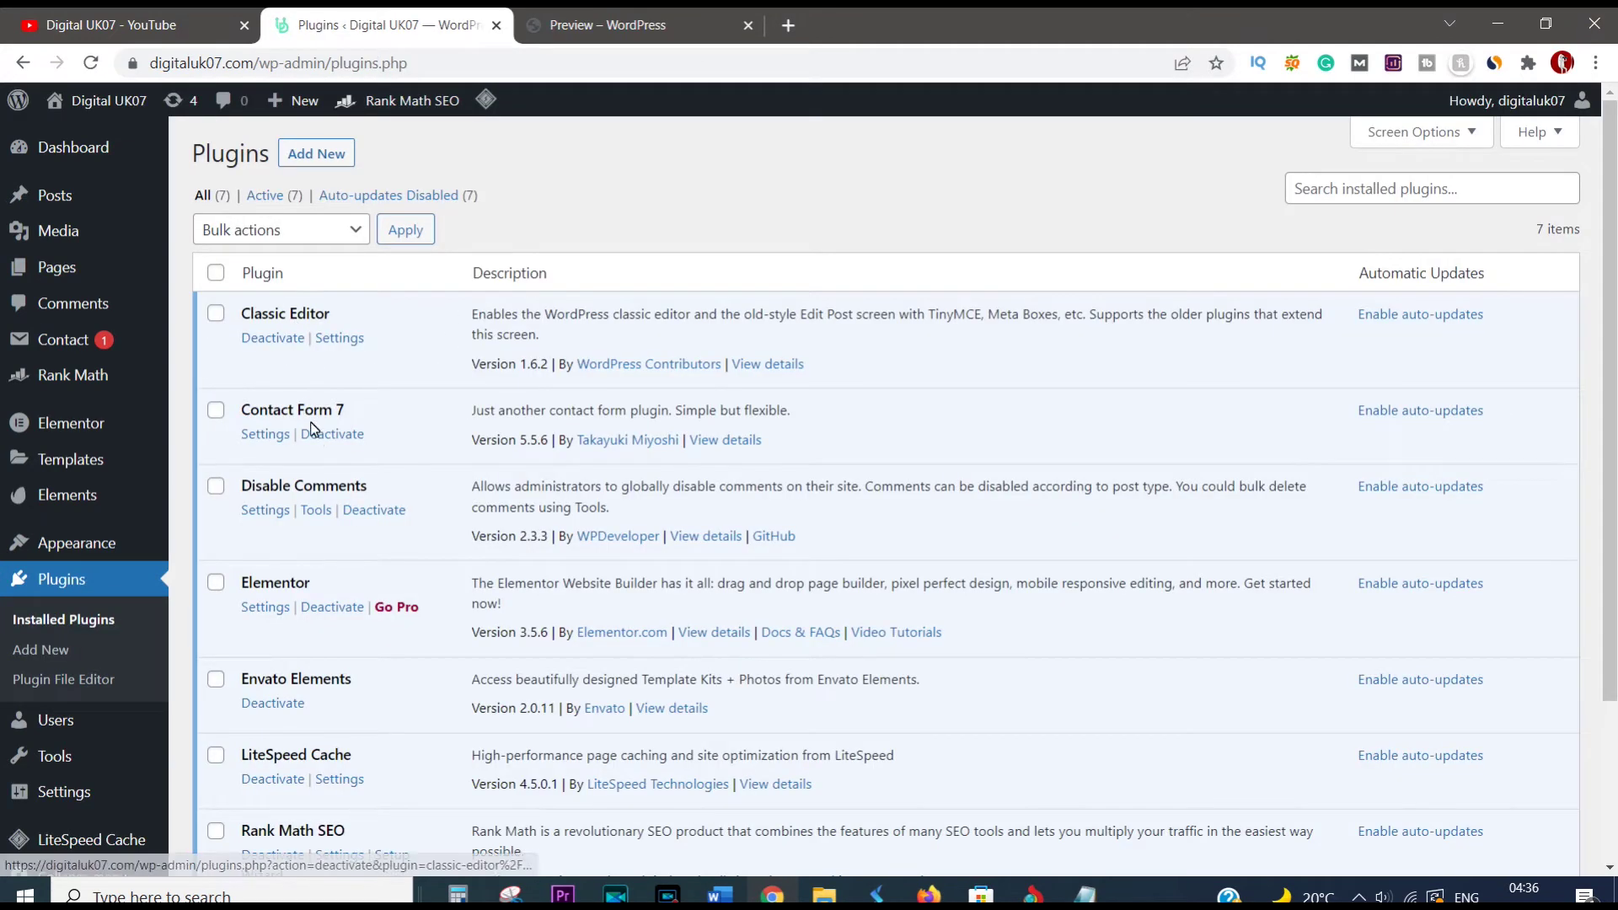
pyautogui.scroll(-2, 320, 455)
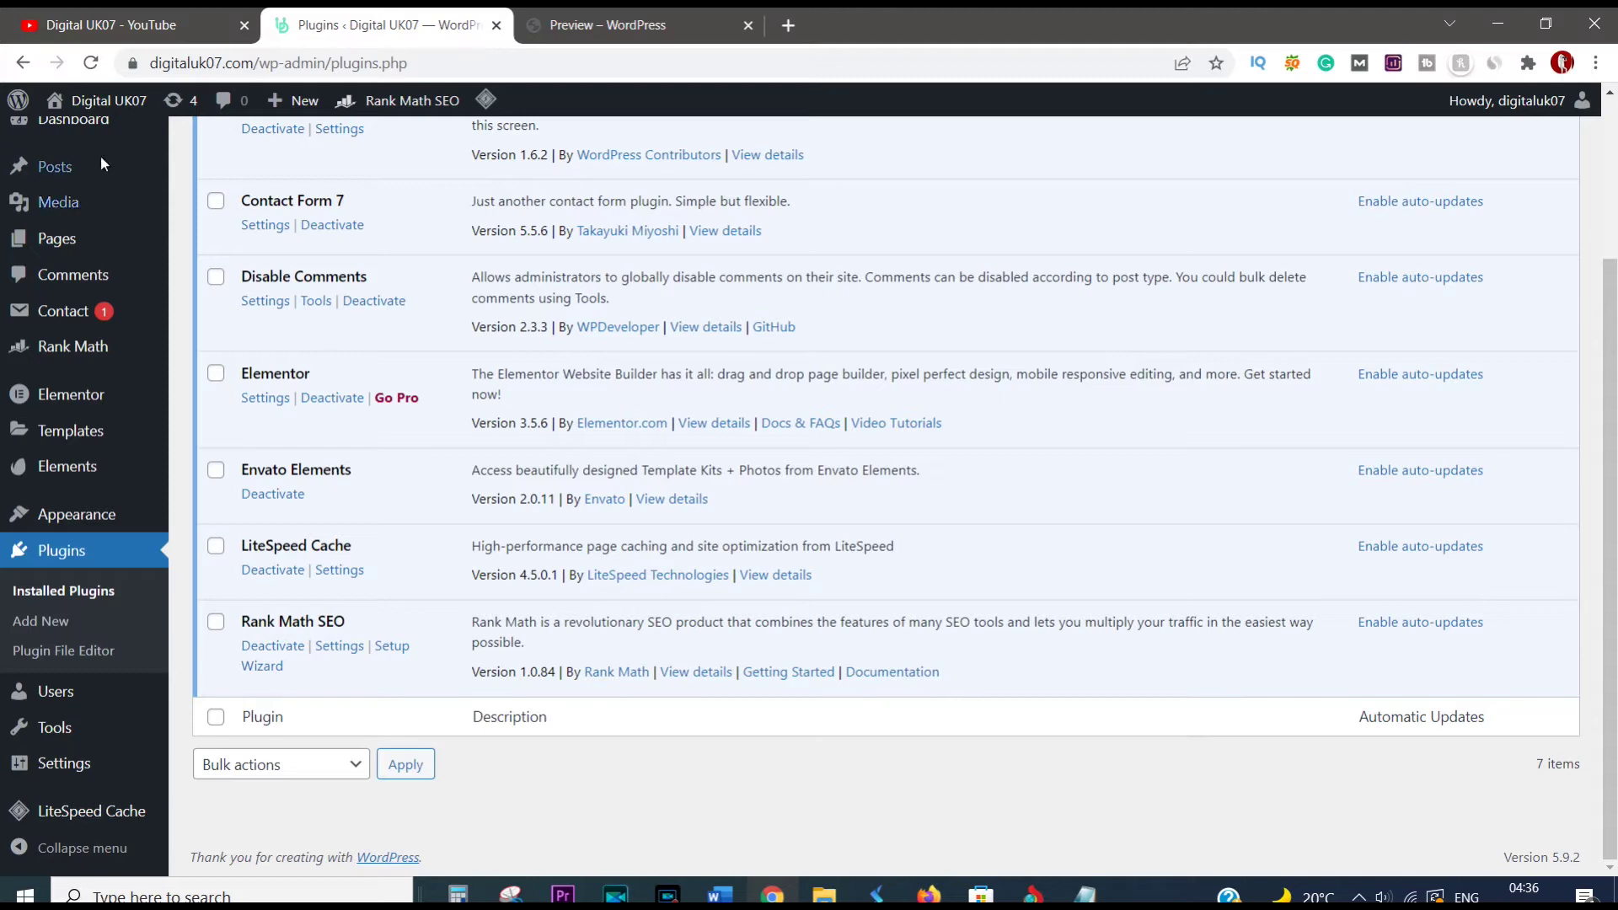
pyautogui.moveTo(60, 244)
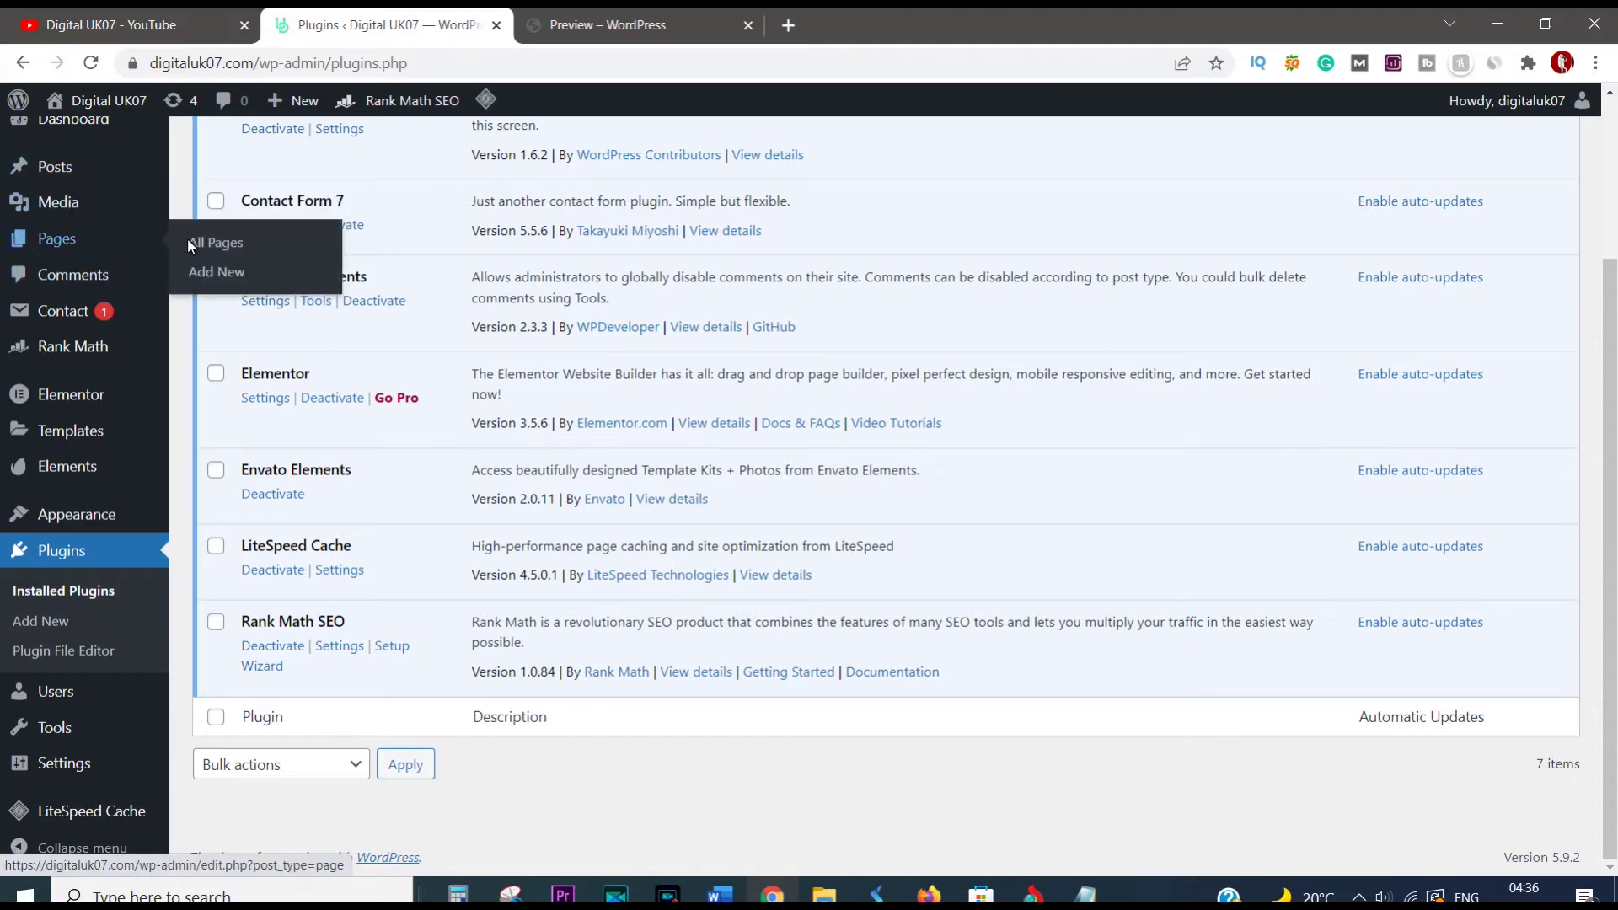
pyautogui.click(212, 243)
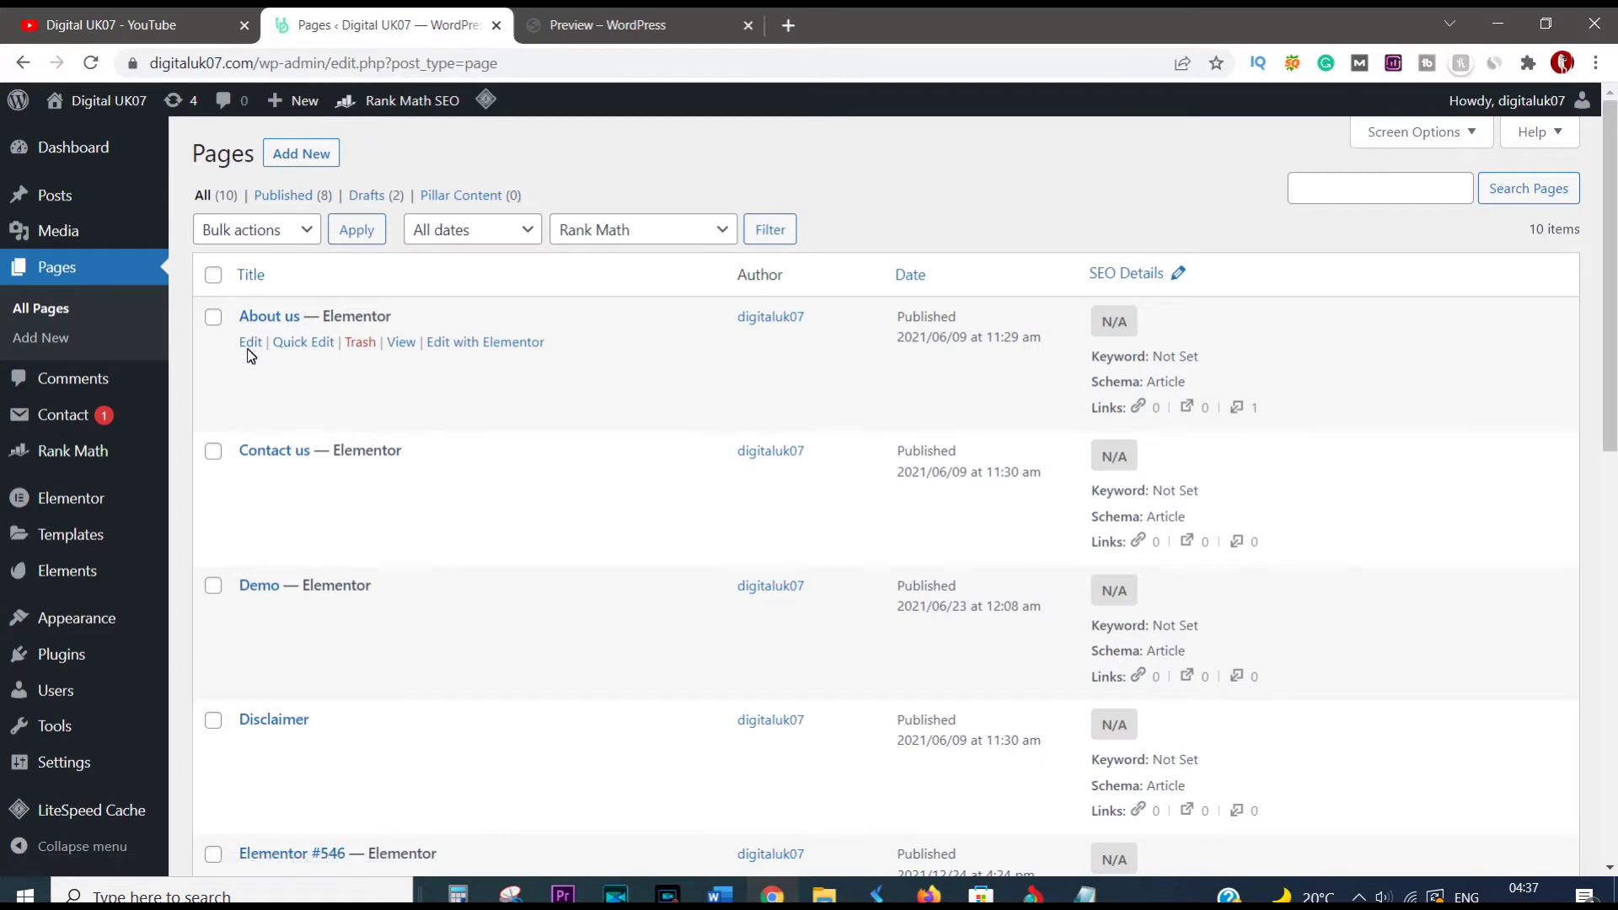
# Step: Open the About us page for editing with Elementor and bring up the free Envato template kits
pyautogui.click(469, 343)
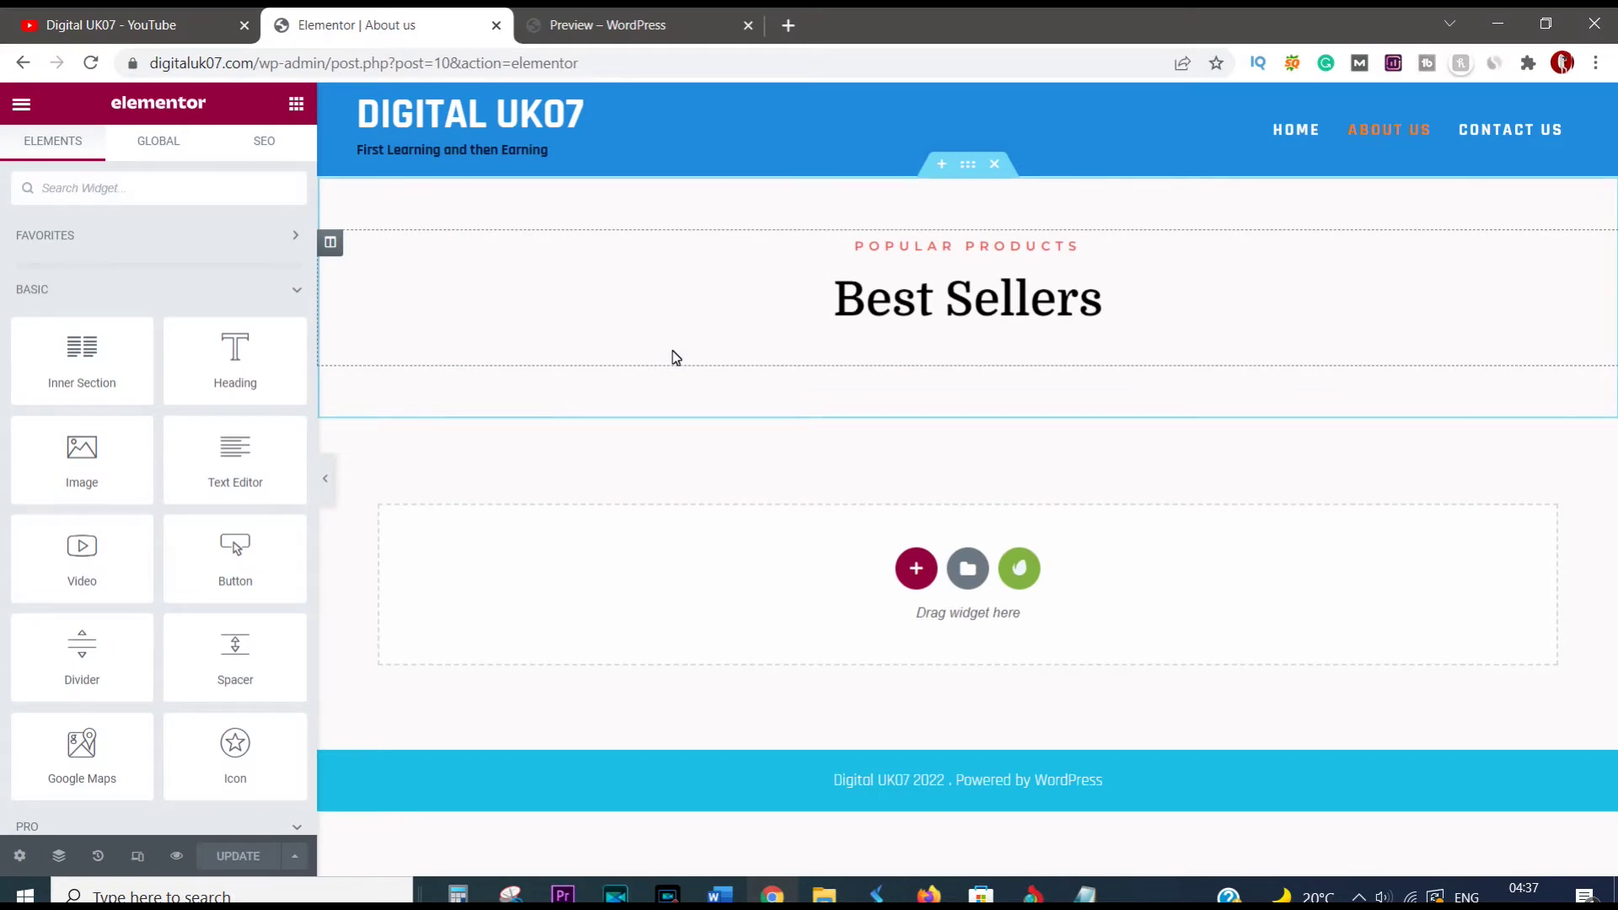
pyautogui.click(1018, 570)
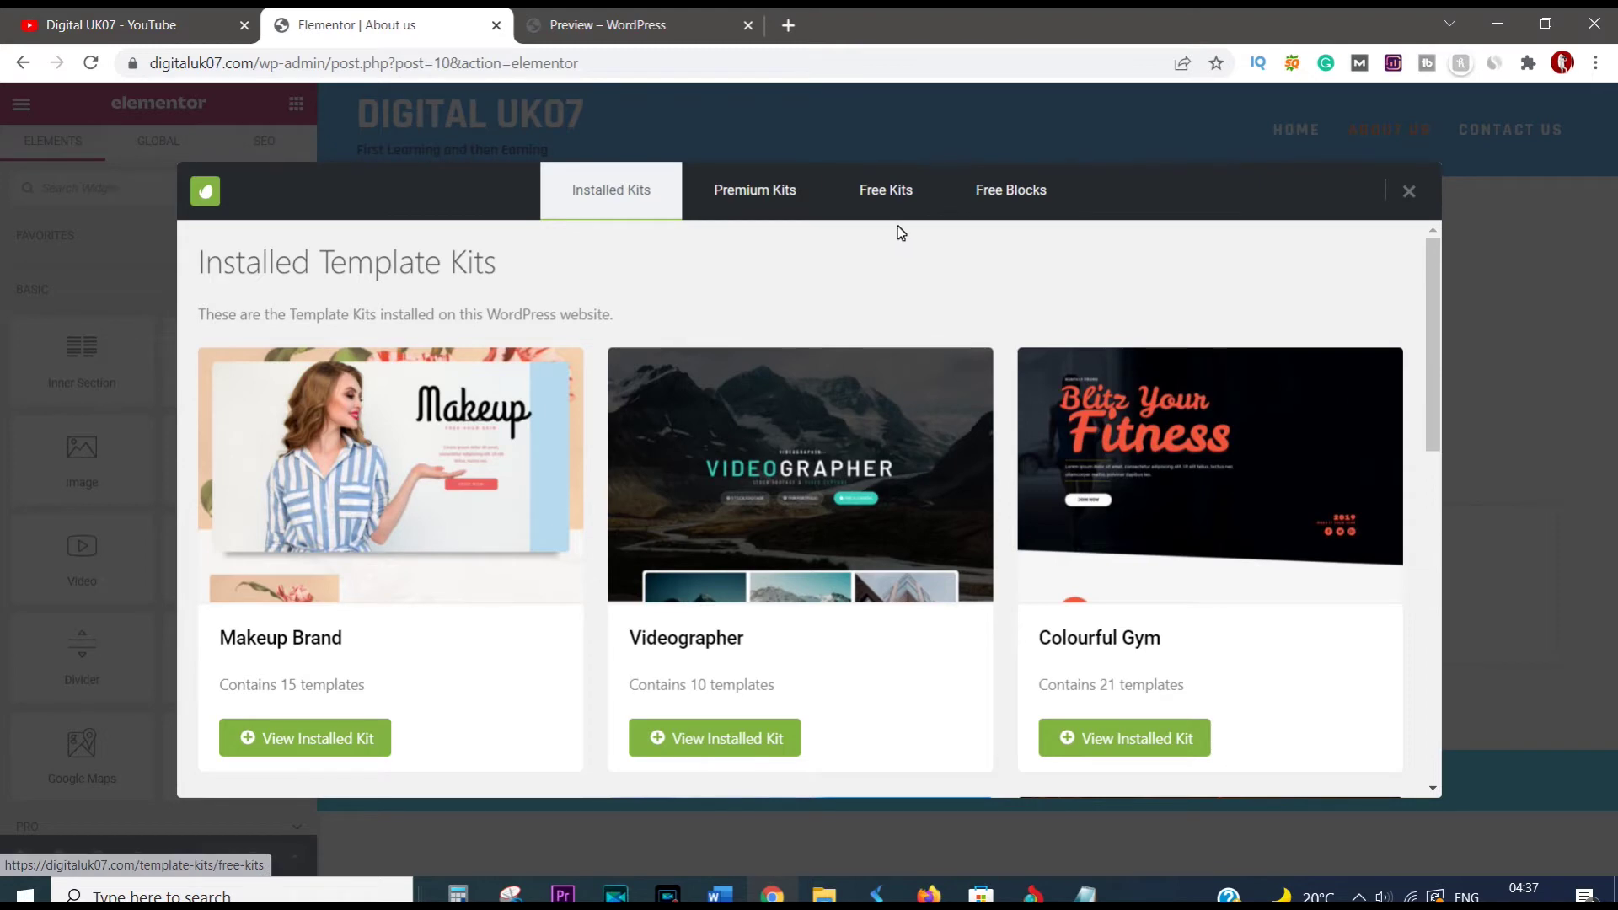
pyautogui.click(886, 190)
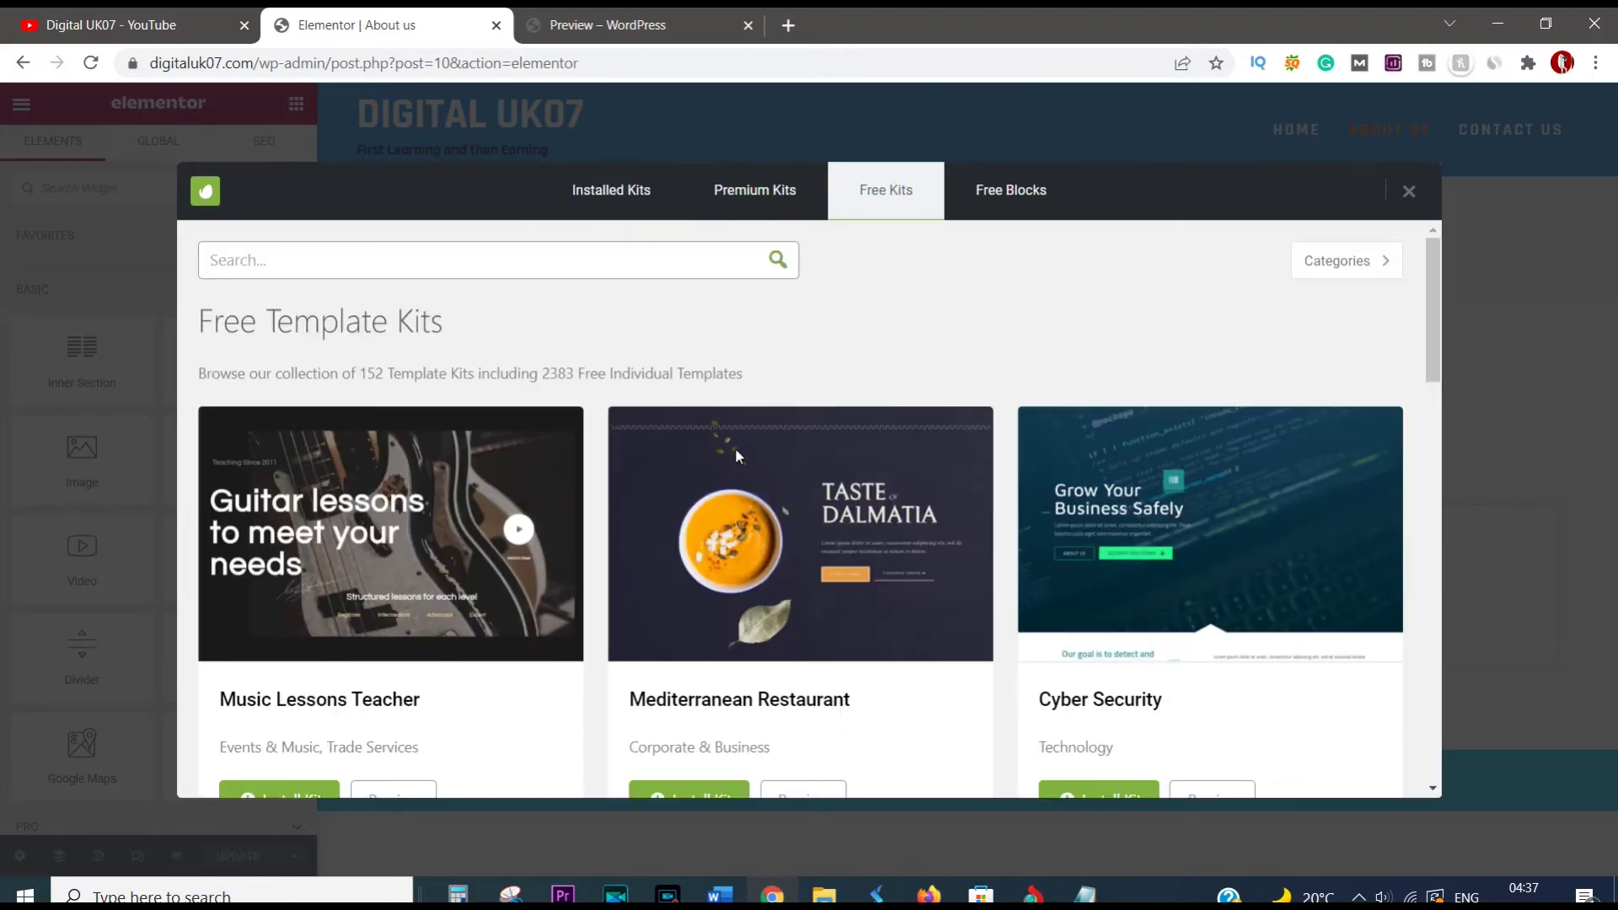
# Step: Browse the first page of free template kits, go to page 2 and look through its kits around Solar Company
pyautogui.scroll(-3, 736, 455)
pyautogui.scroll(-6, 670, 460)
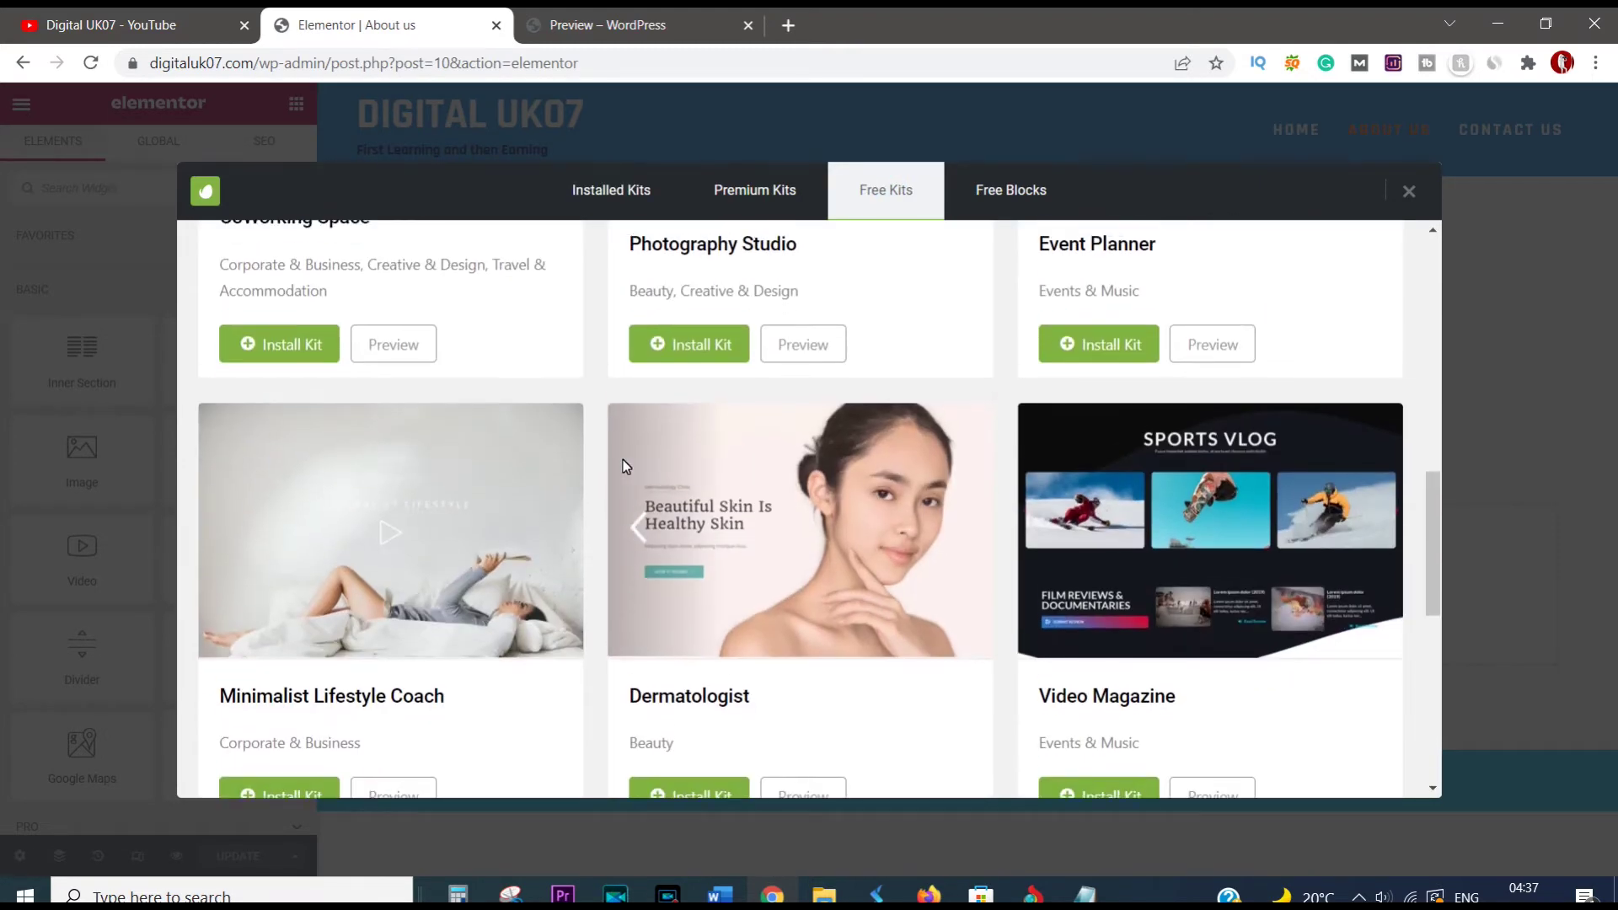
pyautogui.scroll(-4, 1172, 516)
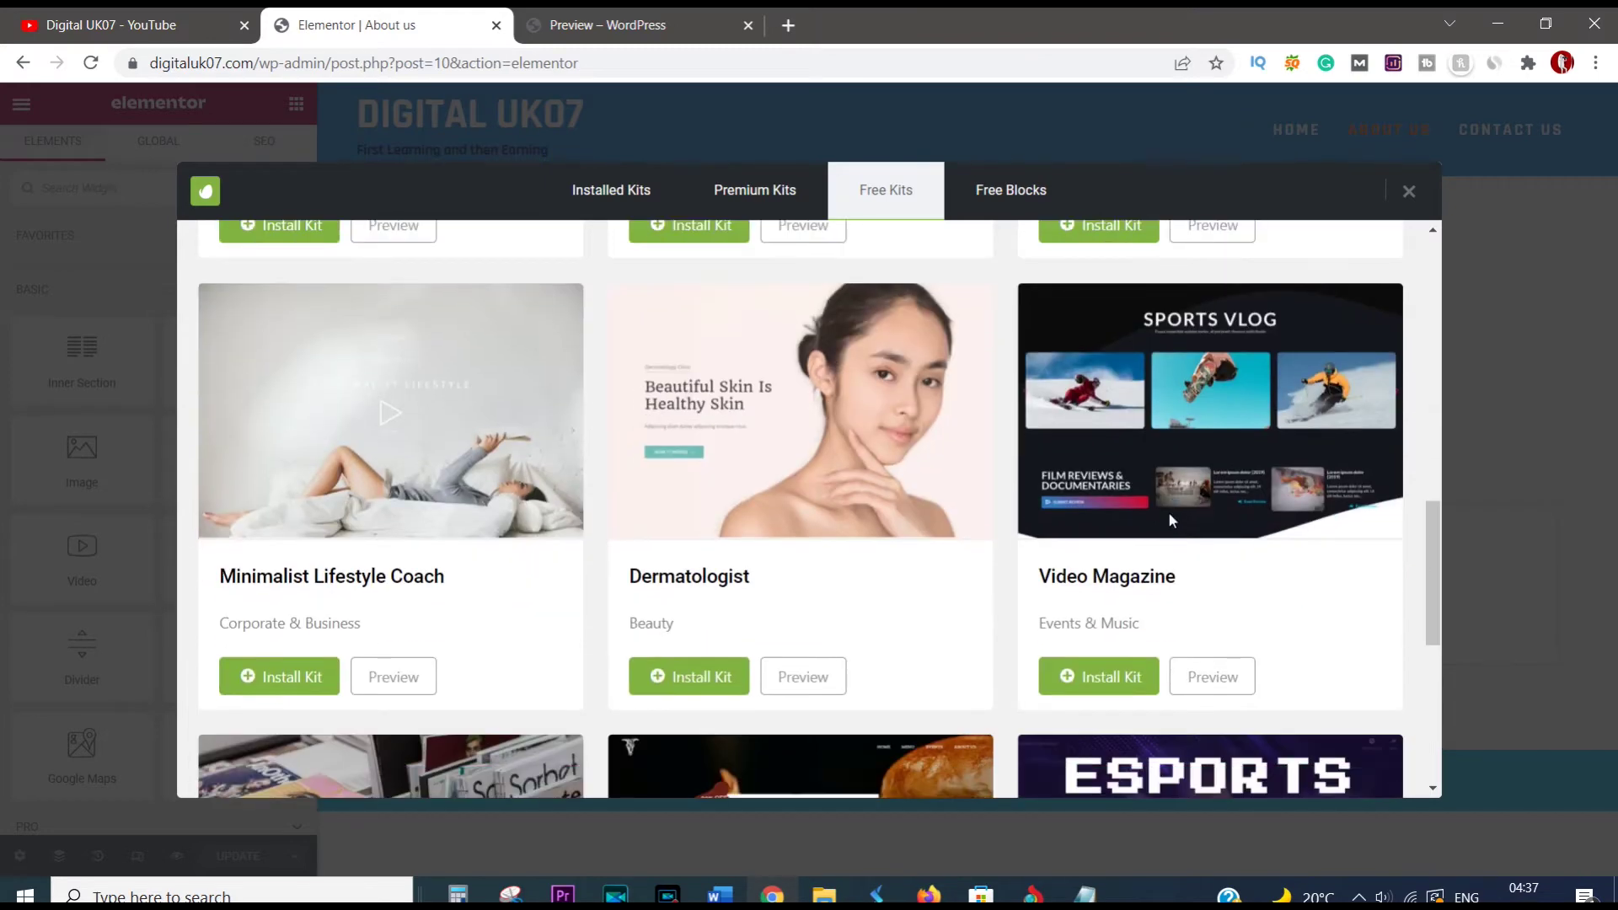
pyautogui.scroll(-4, 918, 572)
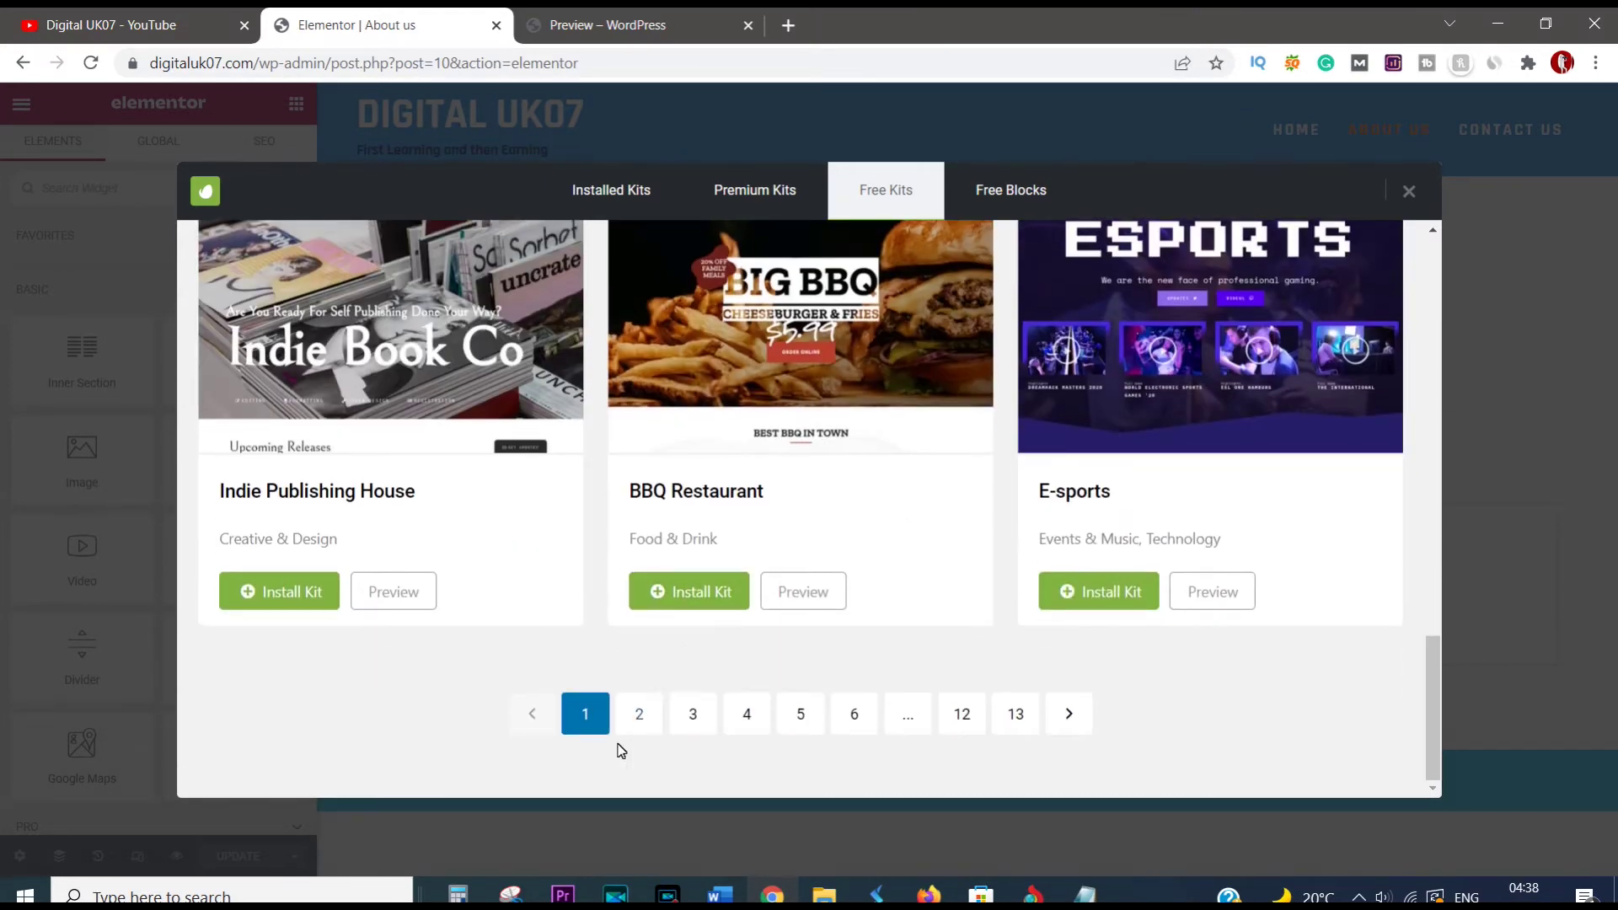
pyautogui.click(640, 715)
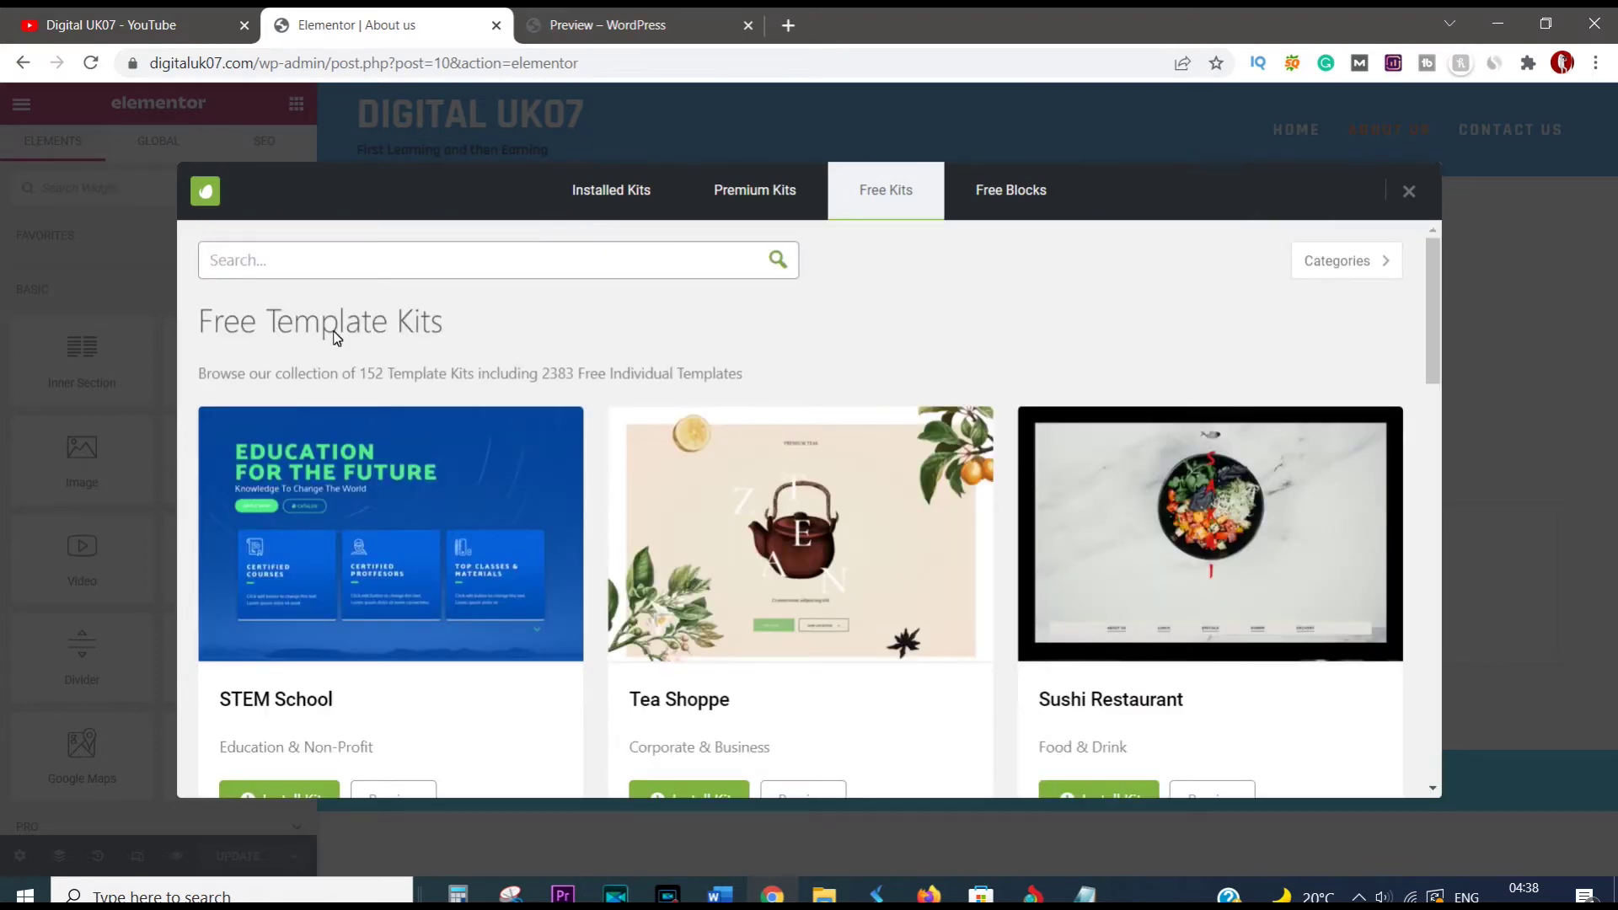
pyautogui.scroll(-15, 771, 506)
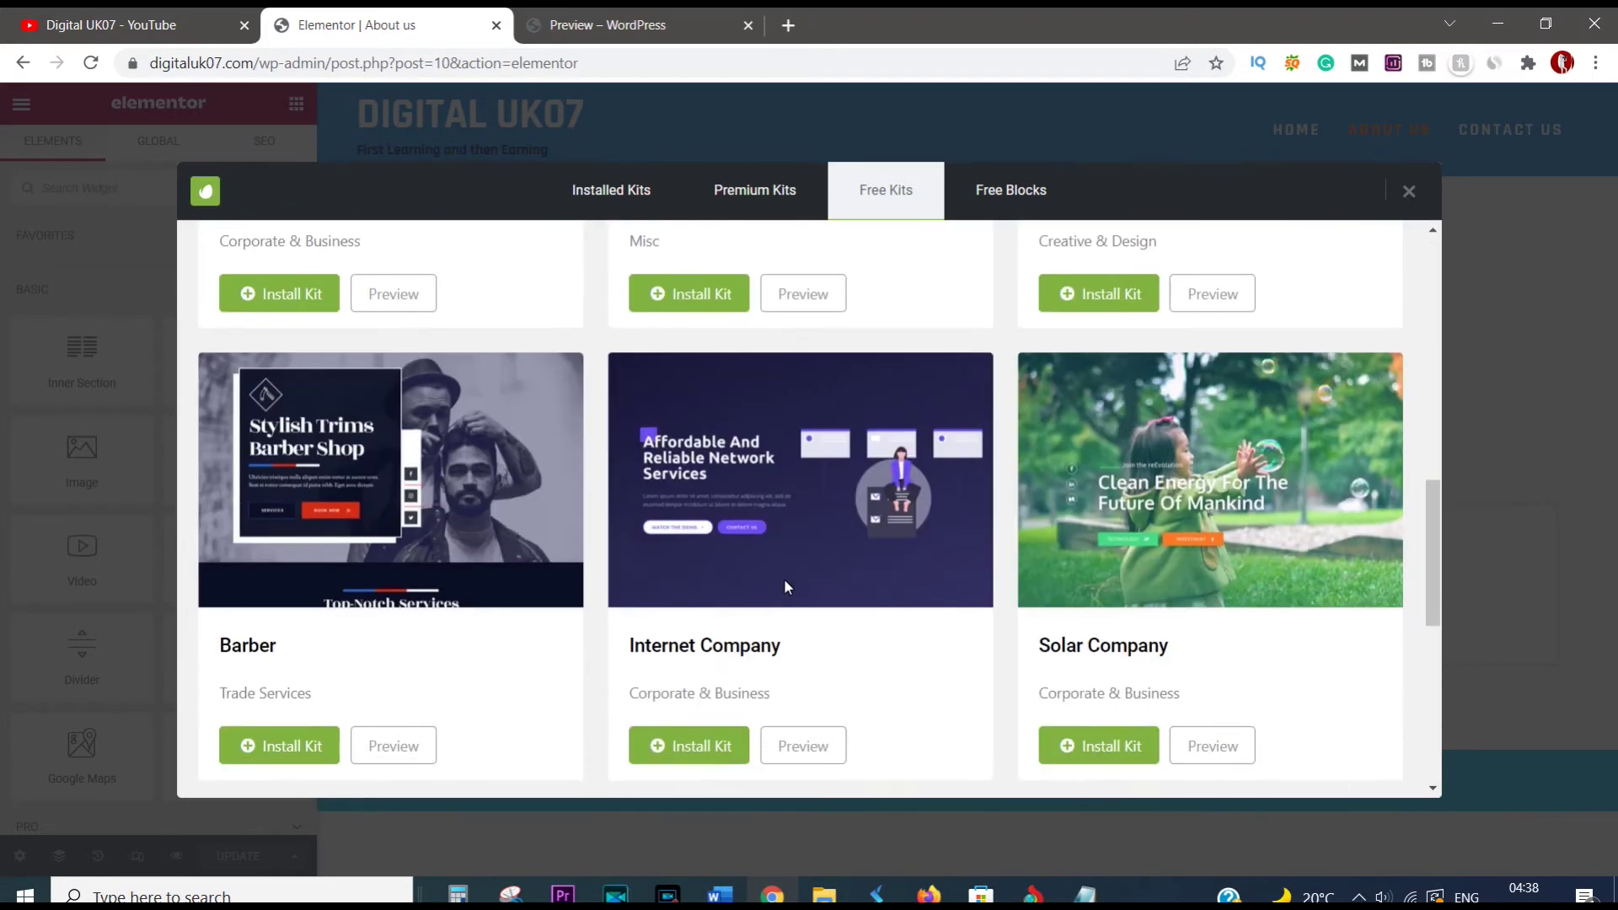
pyautogui.scroll(7, 784, 578)
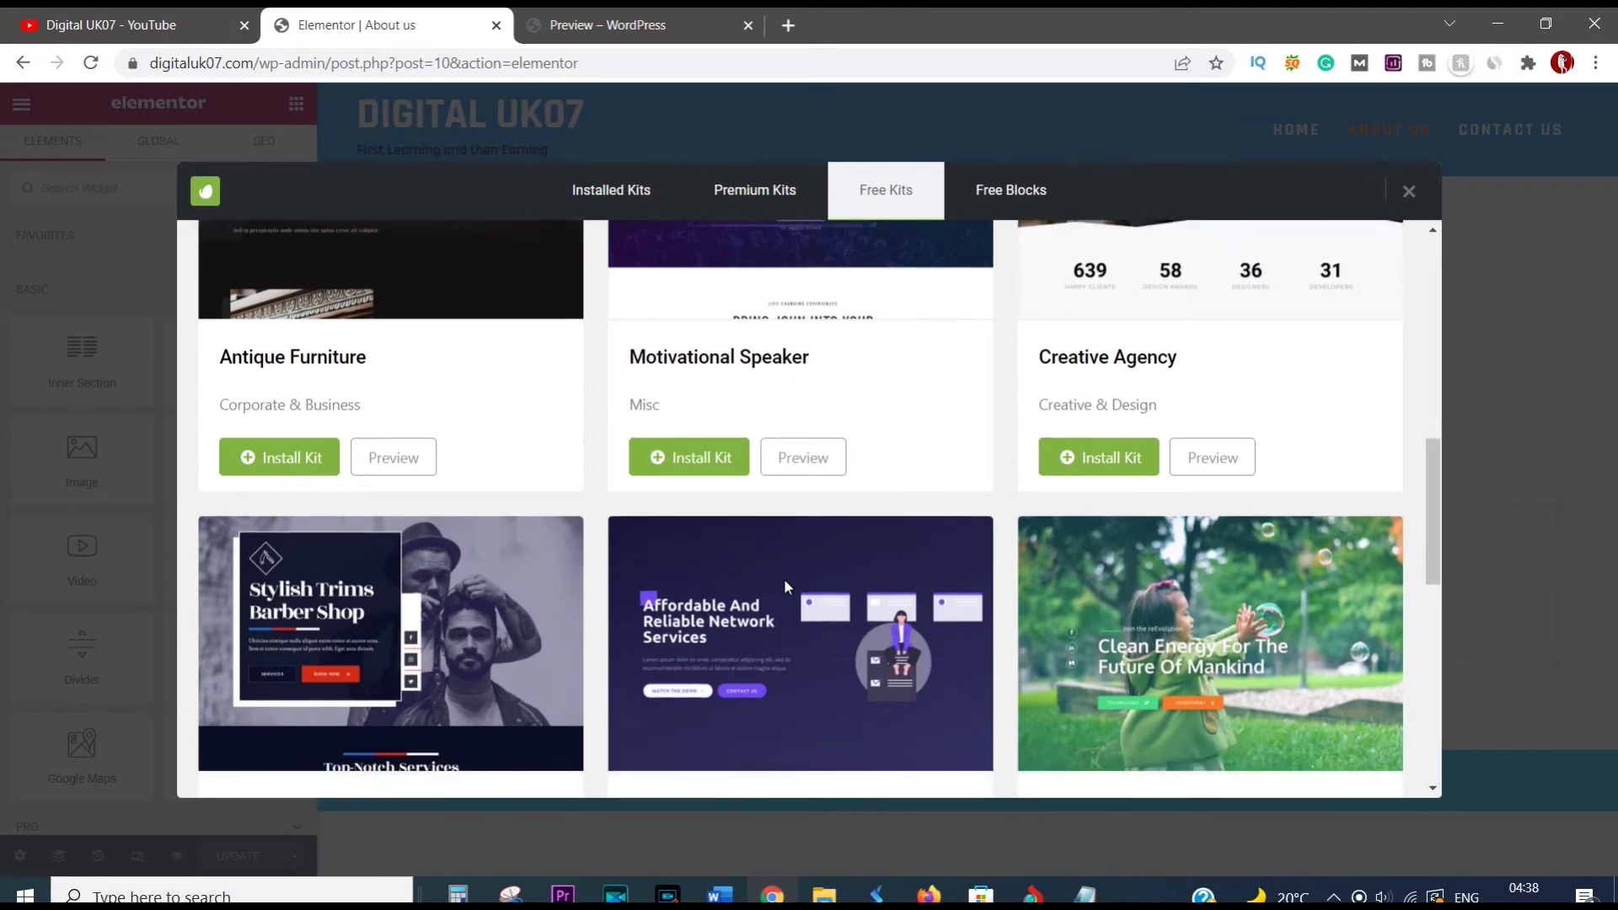
pyautogui.scroll(-7, 624, 539)
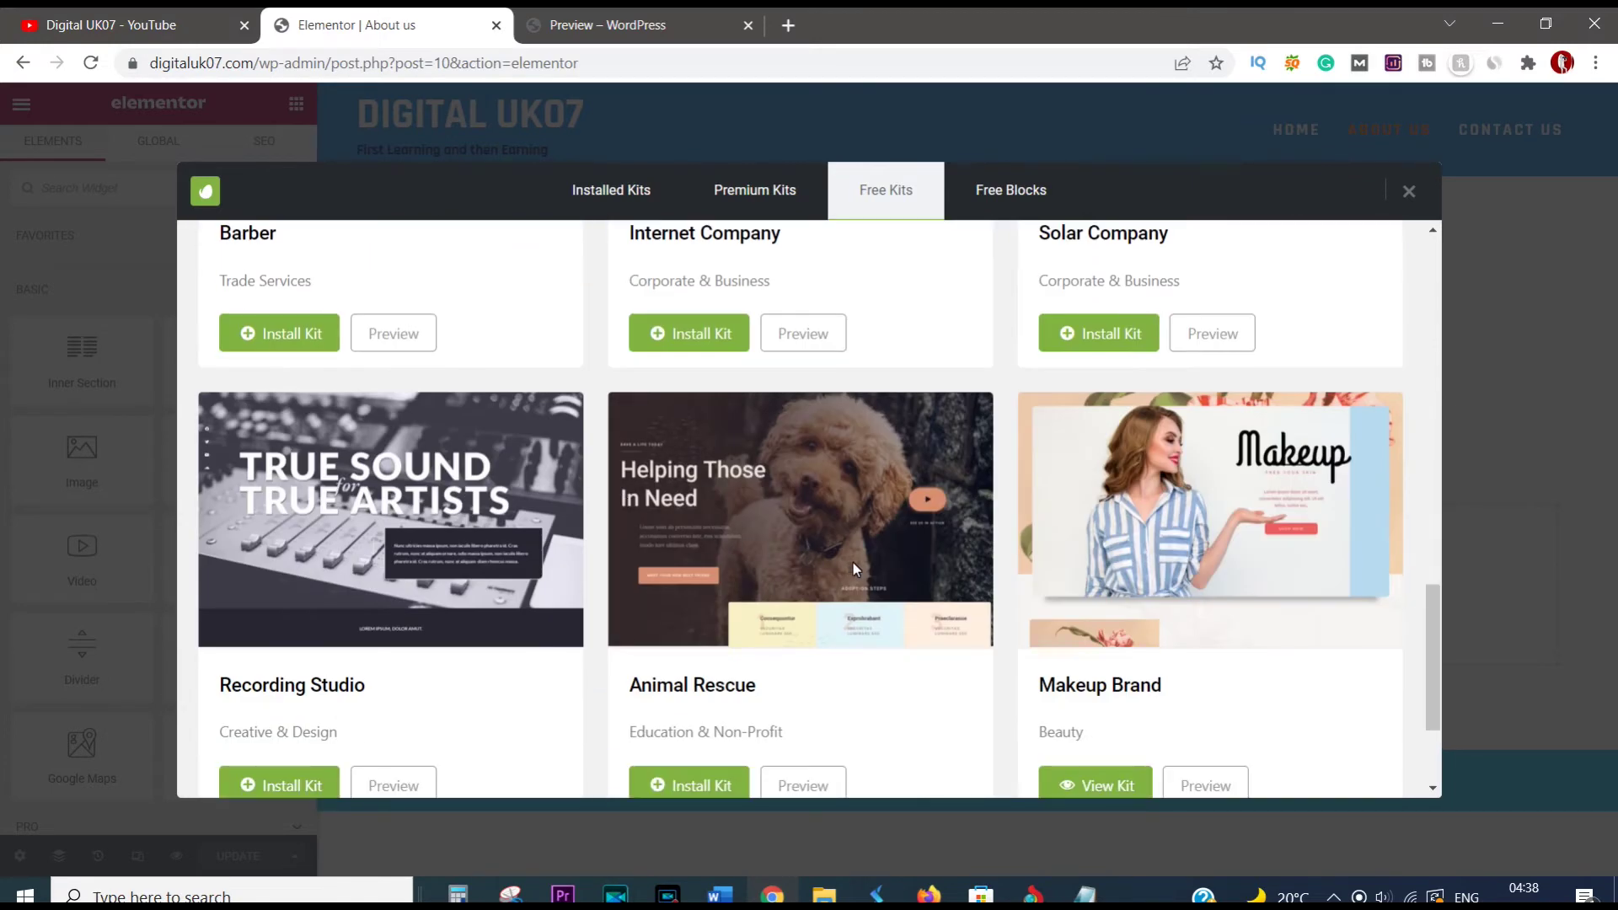
pyautogui.scroll(3, 853, 569)
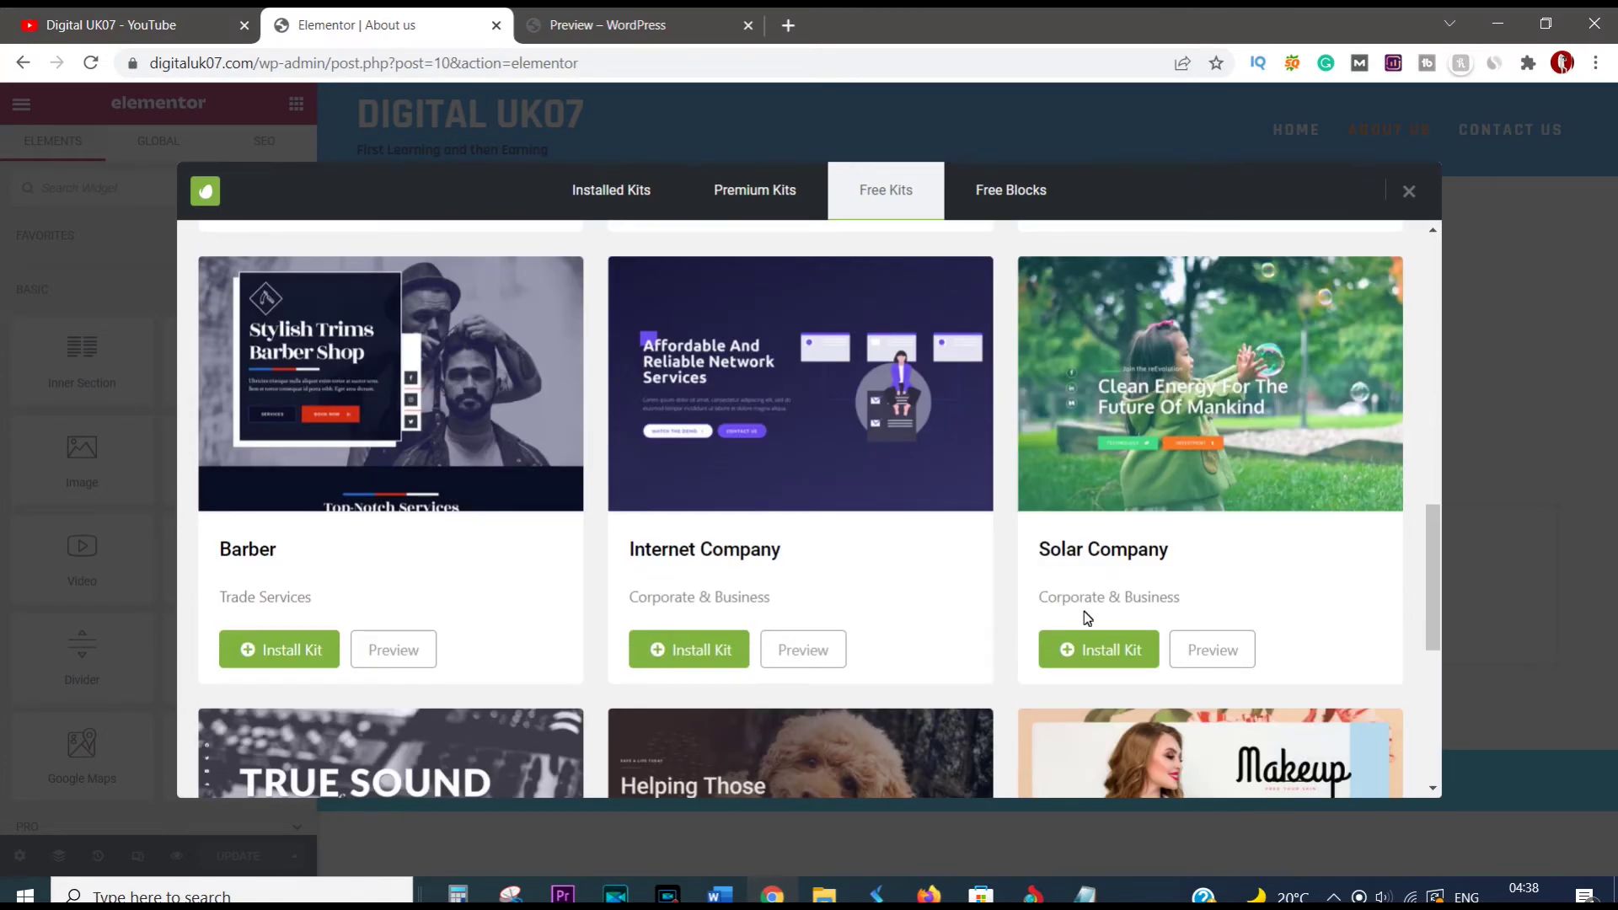
# Step: Install the free Solar Company kit and open it to look through its page templates
pyautogui.click(1099, 655)
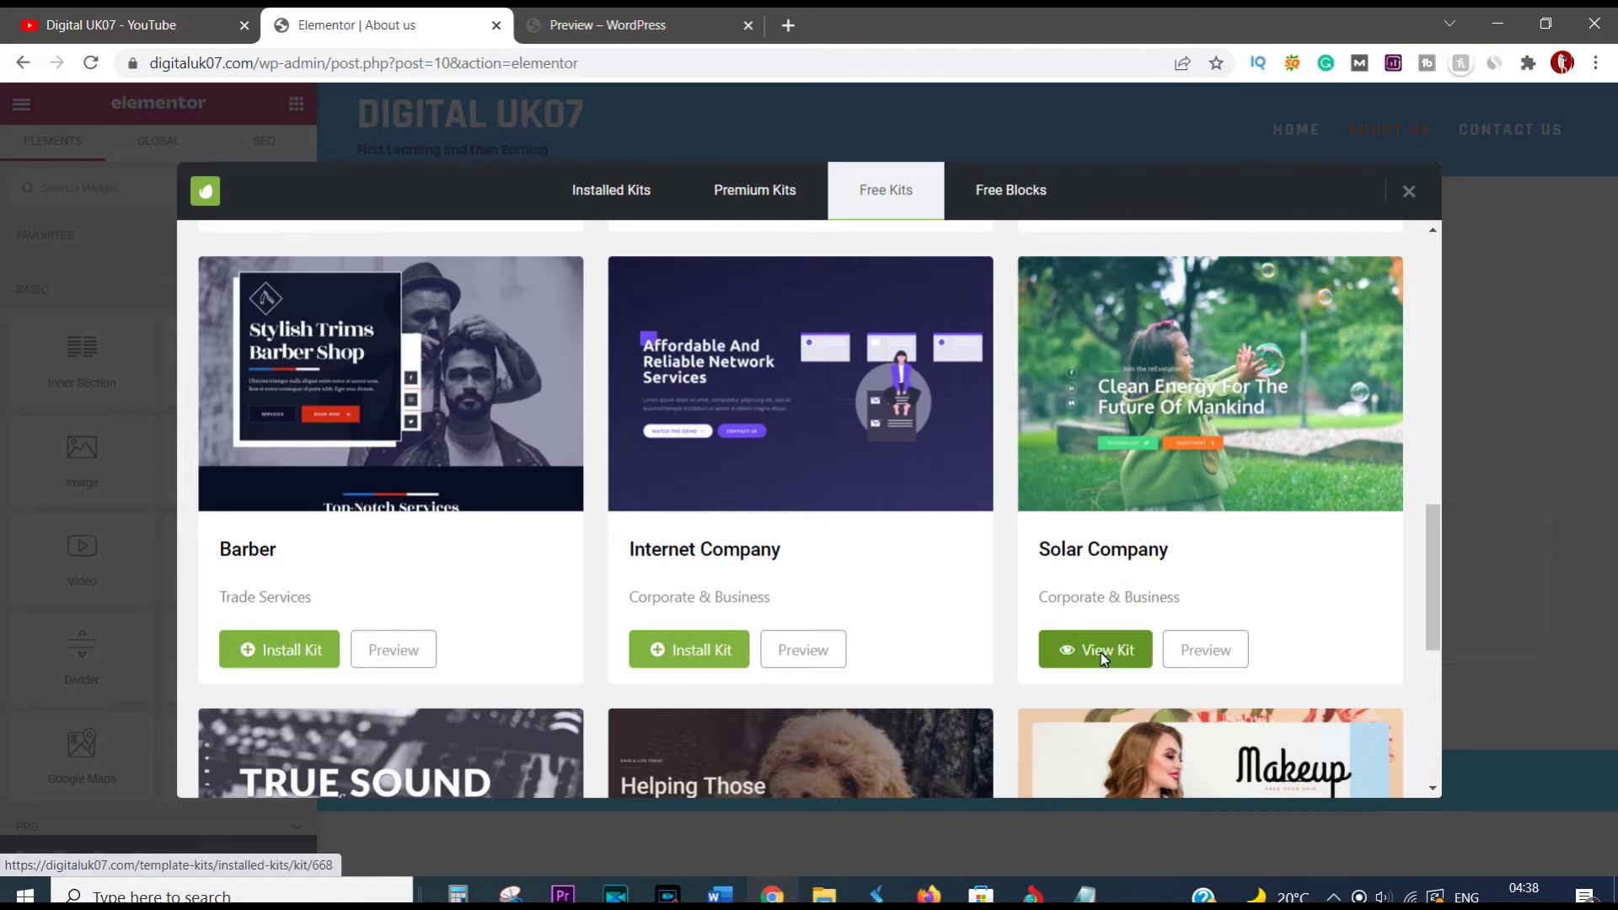
pyautogui.click(1116, 657)
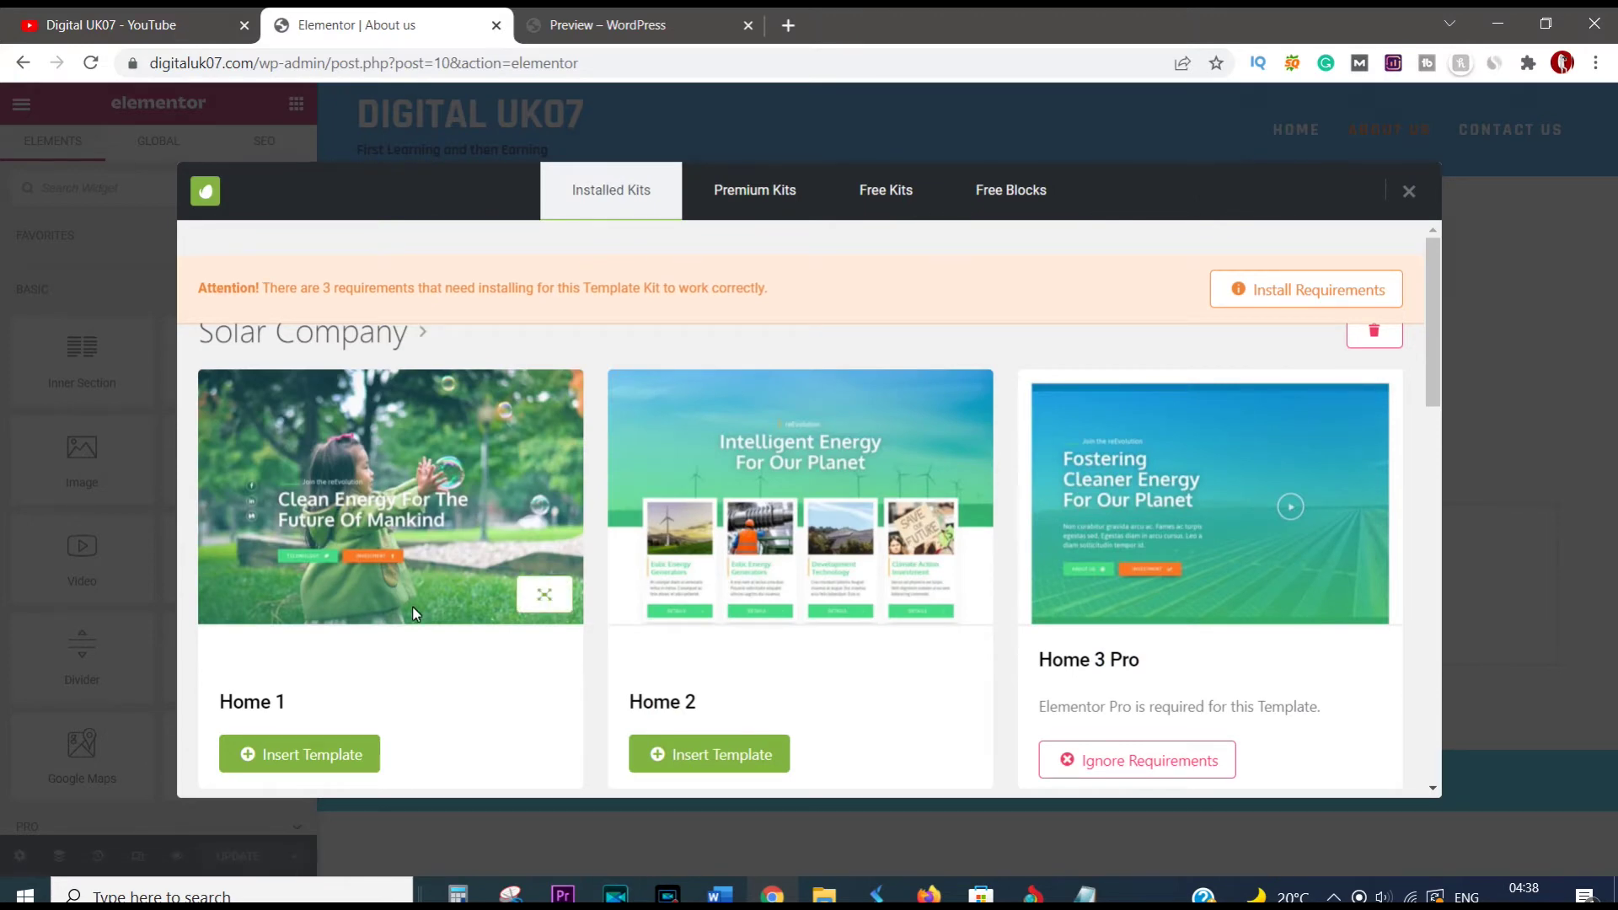
pyautogui.scroll(-6, 561, 549)
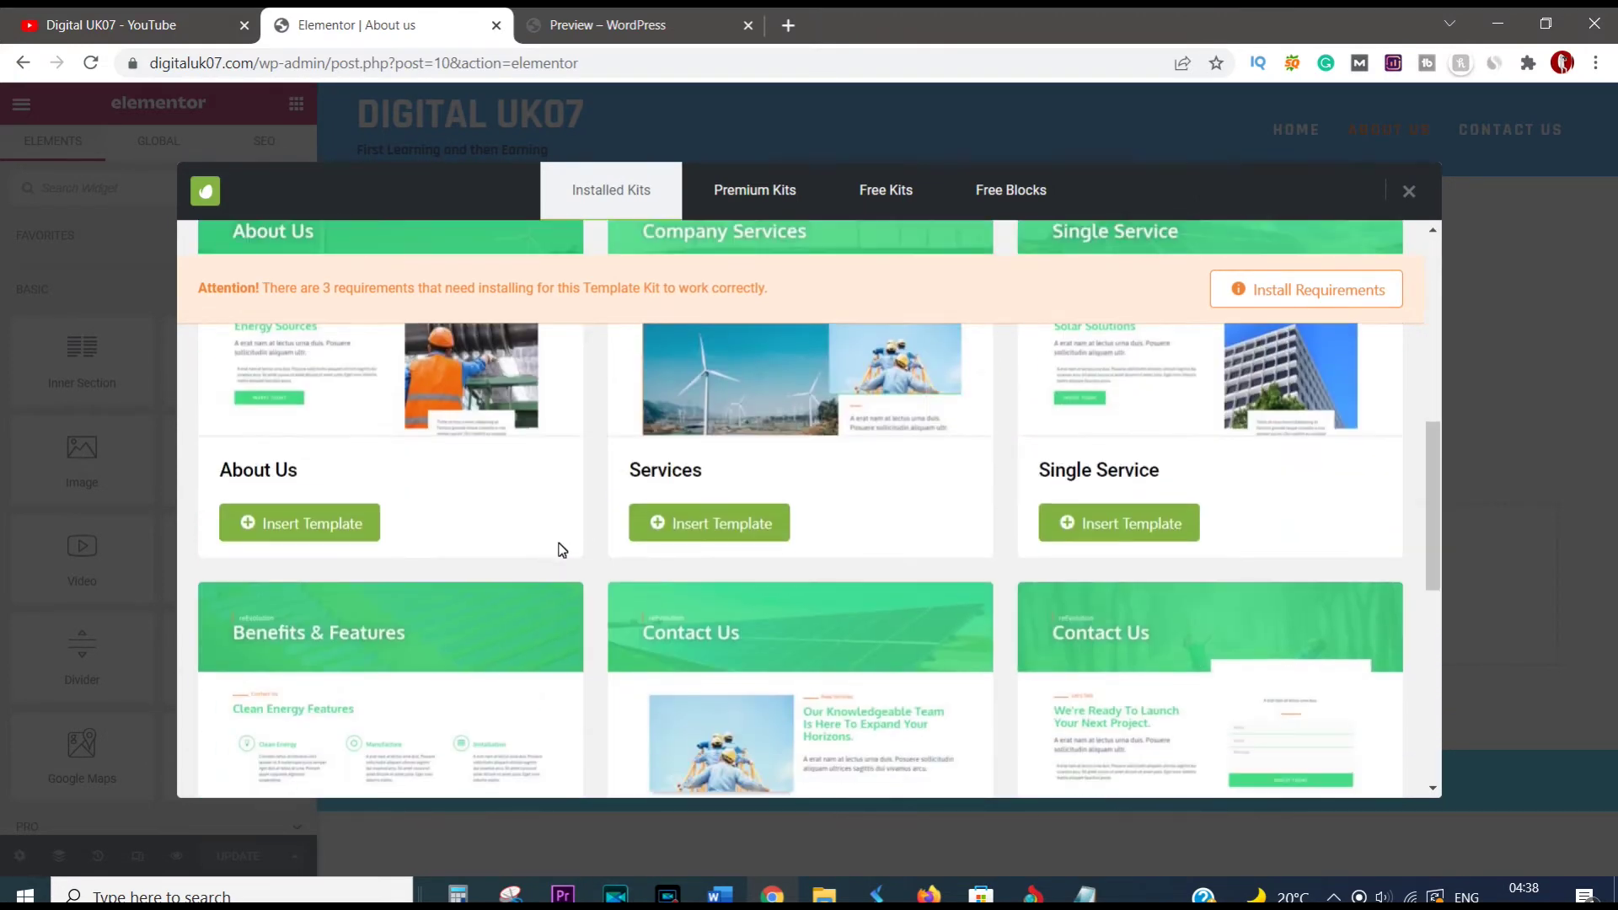
pyautogui.scroll(-5, 562, 549)
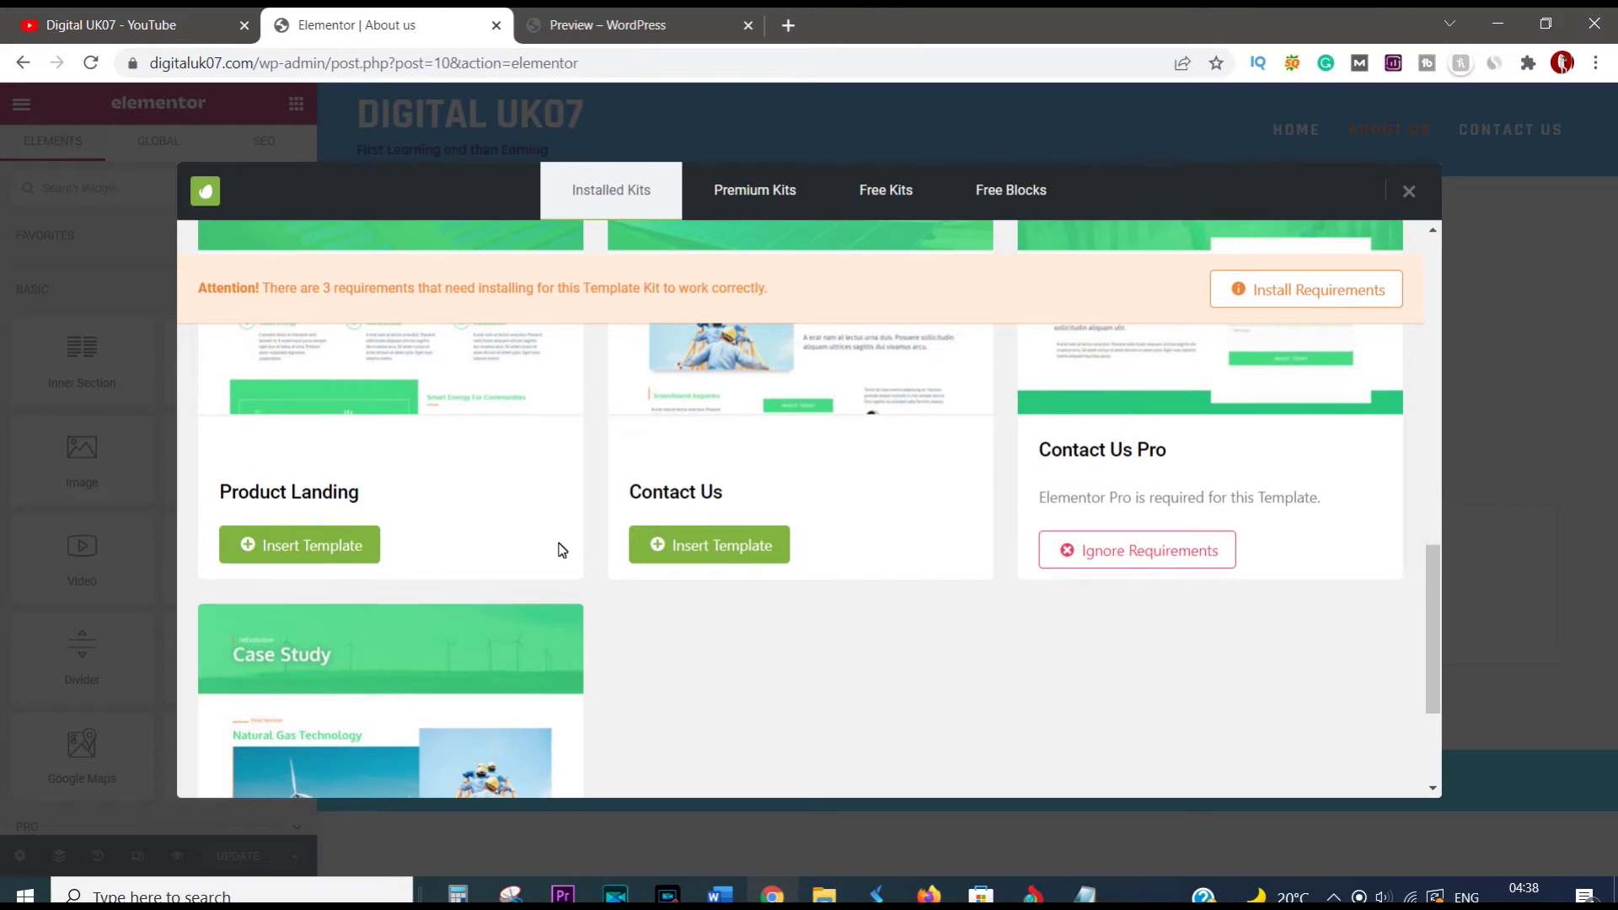
pyautogui.scroll(11, 562, 549)
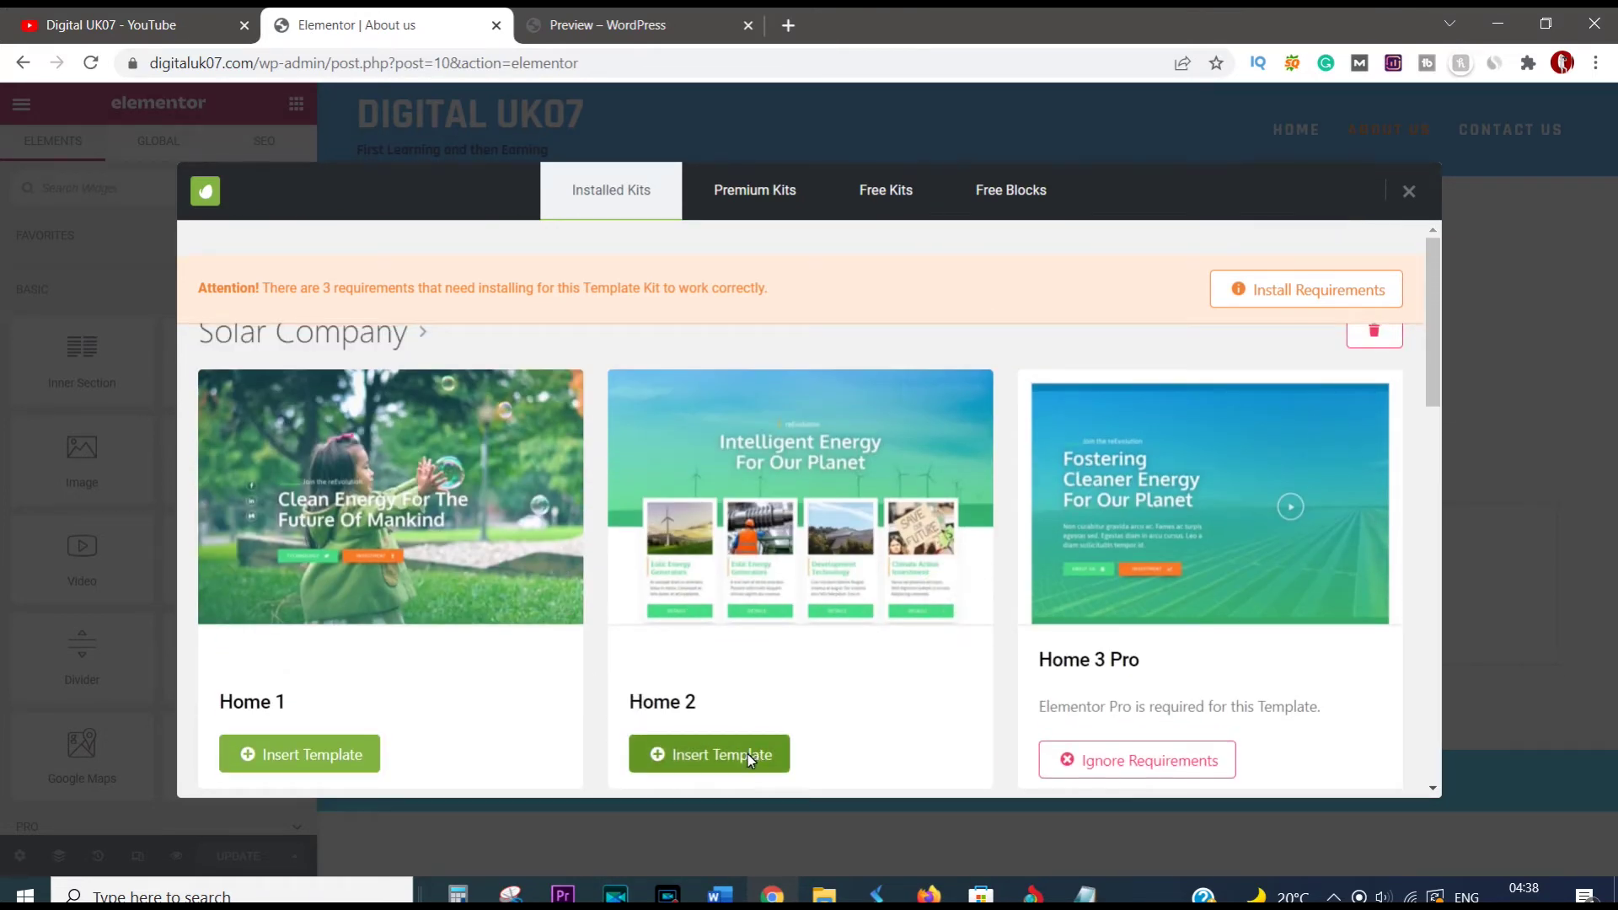
# Step: Preview the Home 2 template of the Solar Company kit at full length and close the preview
pyautogui.moveTo(984, 558)
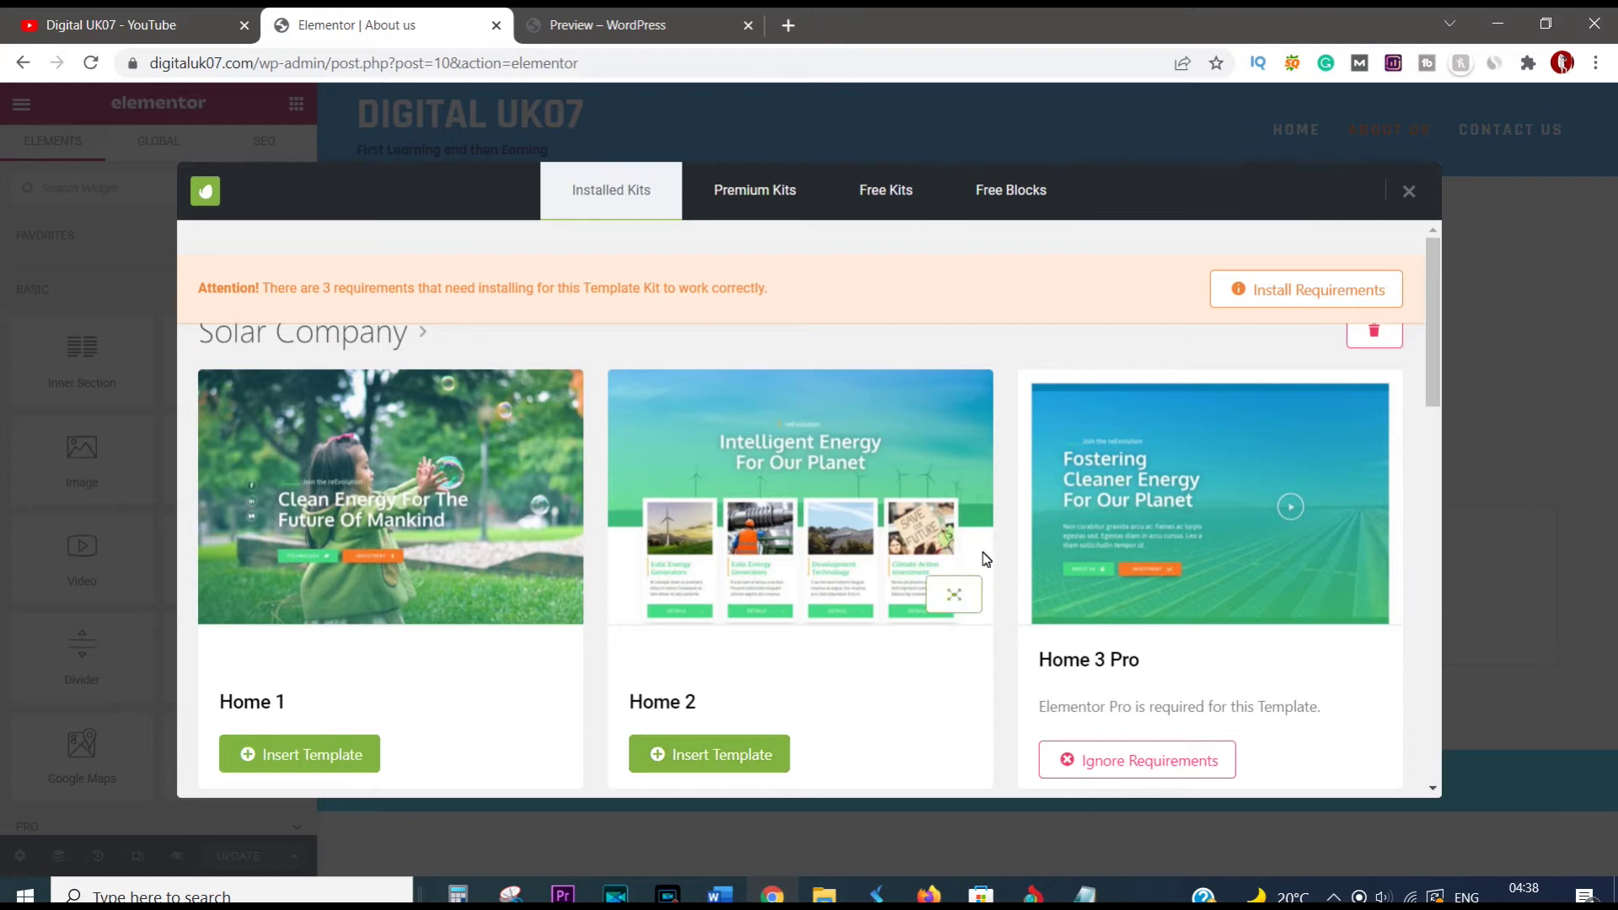
pyautogui.click(951, 597)
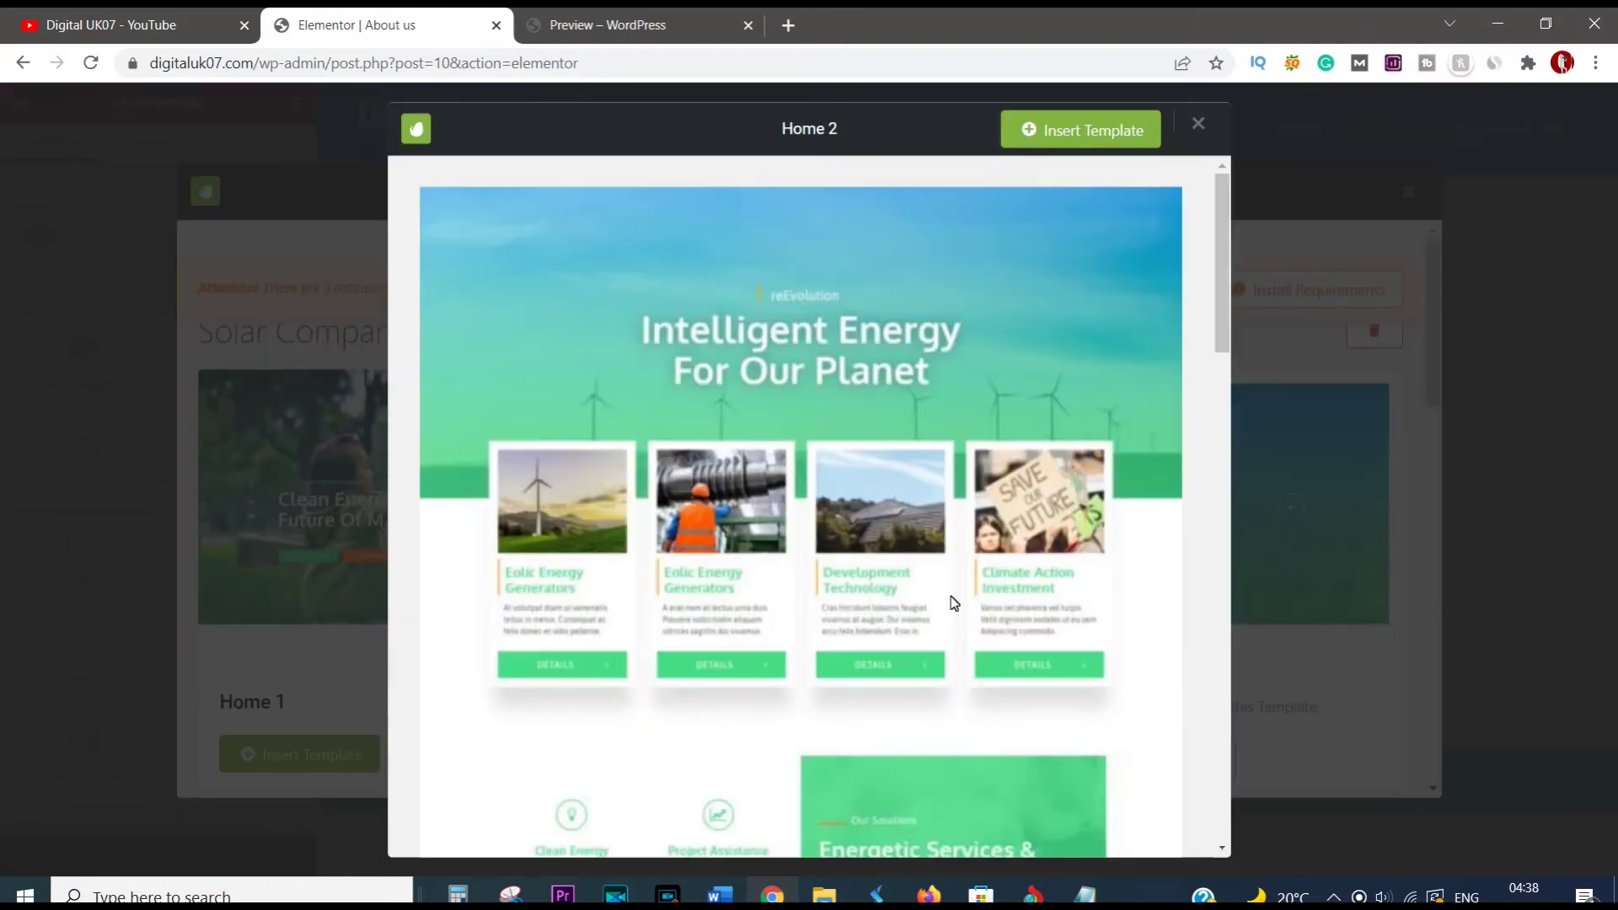
pyautogui.scroll(-12, 943, 594)
pyautogui.scroll(-8, 943, 594)
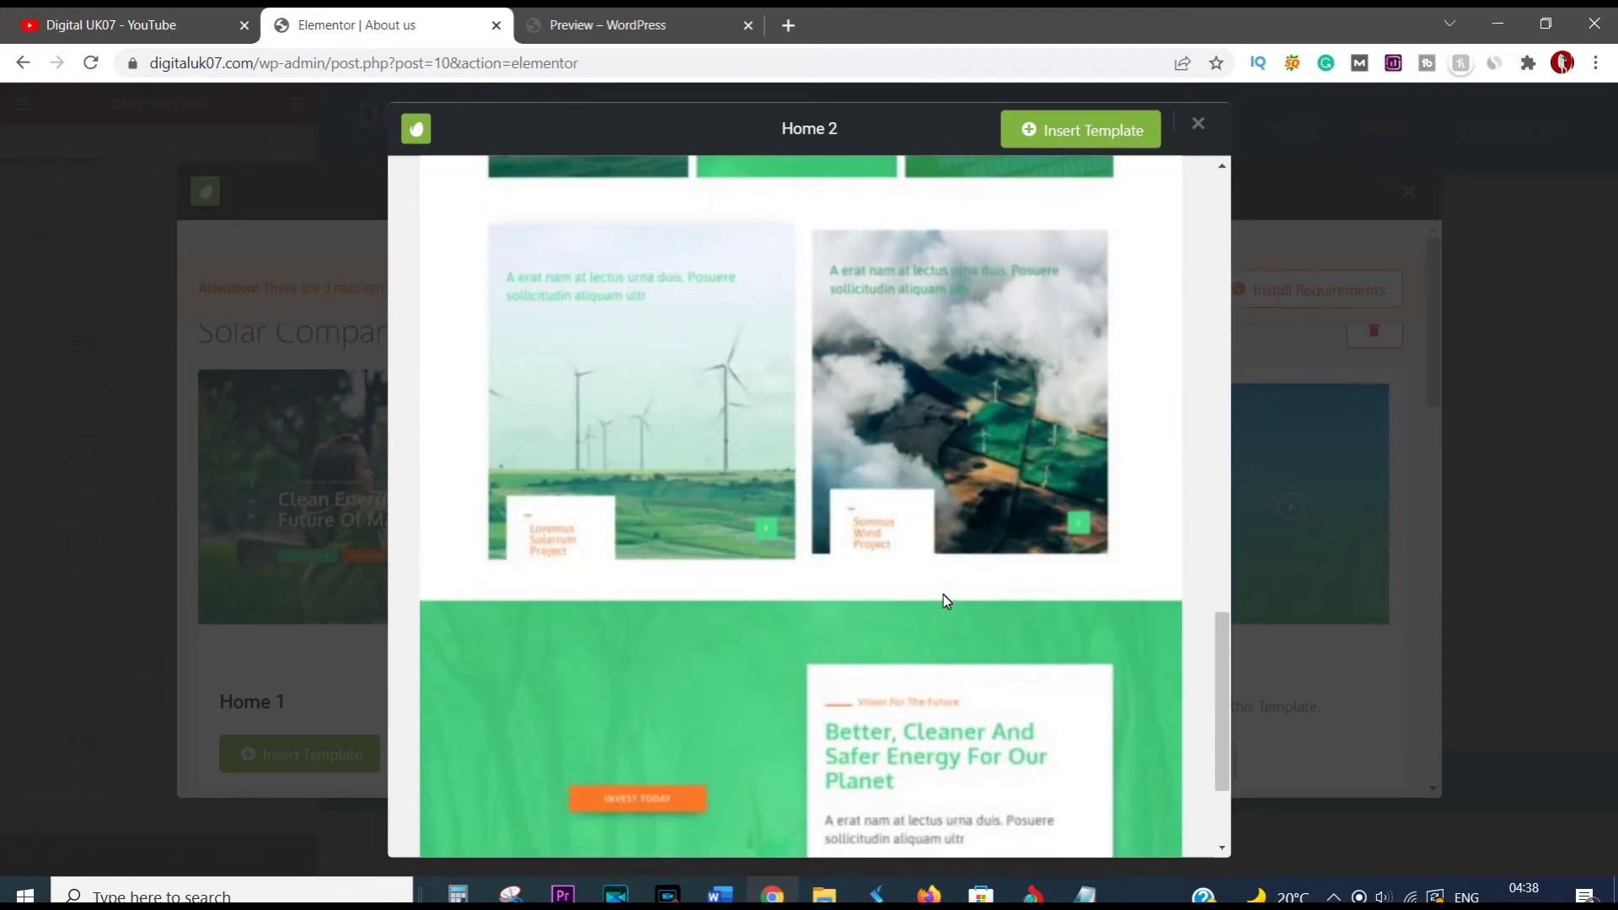
pyautogui.scroll(5, 1100, 224)
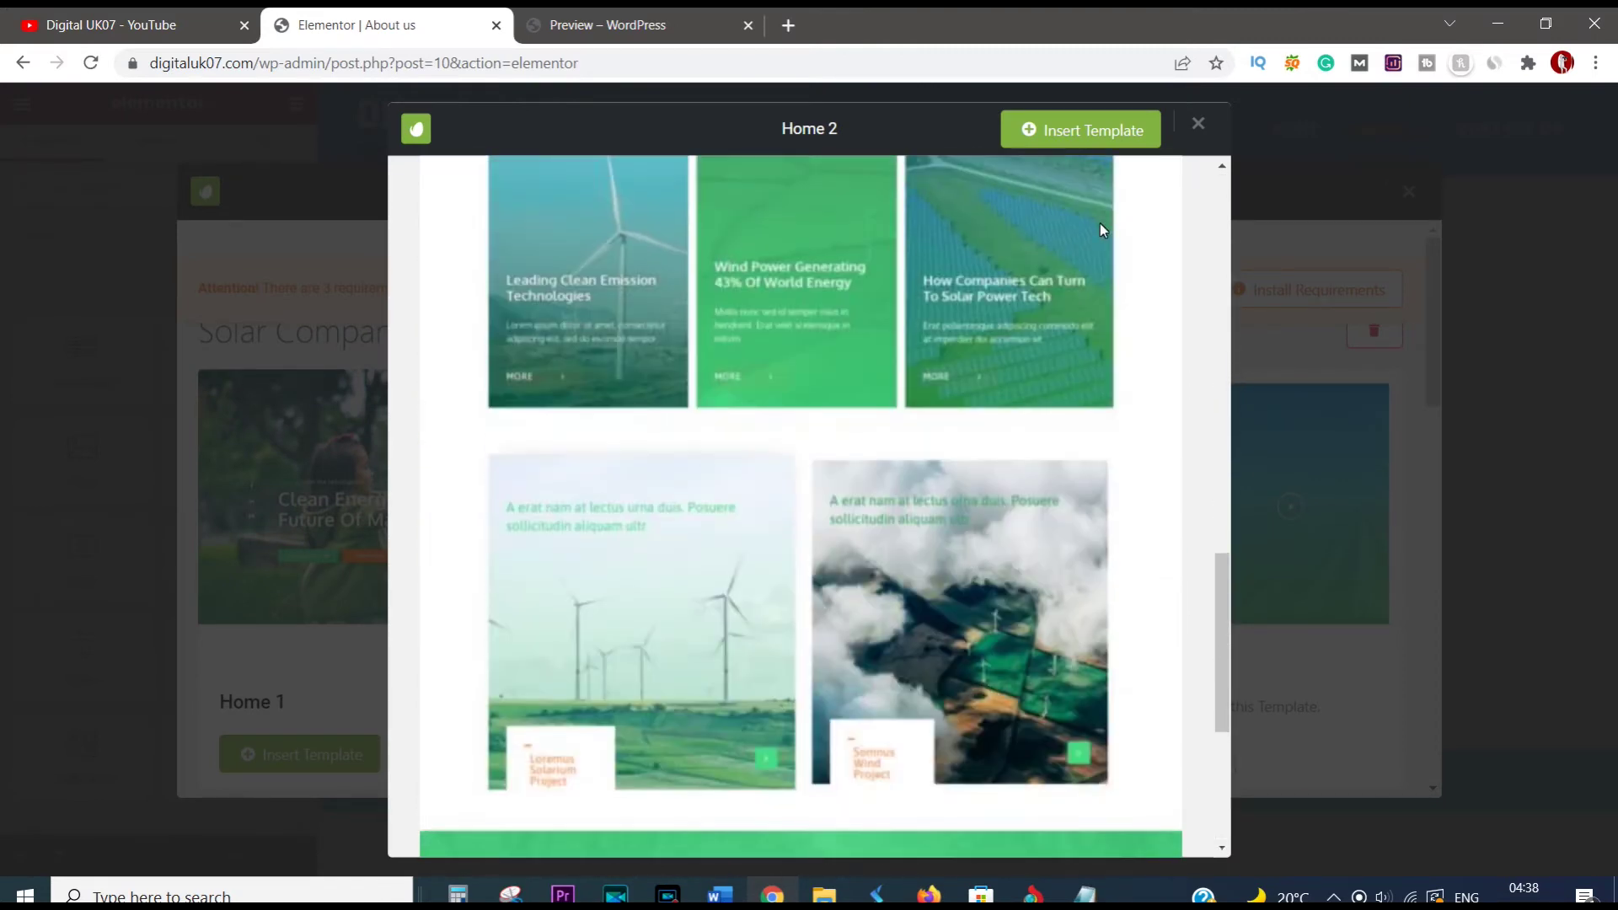
pyautogui.click(1201, 126)
# Step: Insert the Home 2 template into the About us page and look over its imported sections
pyautogui.click(692, 765)
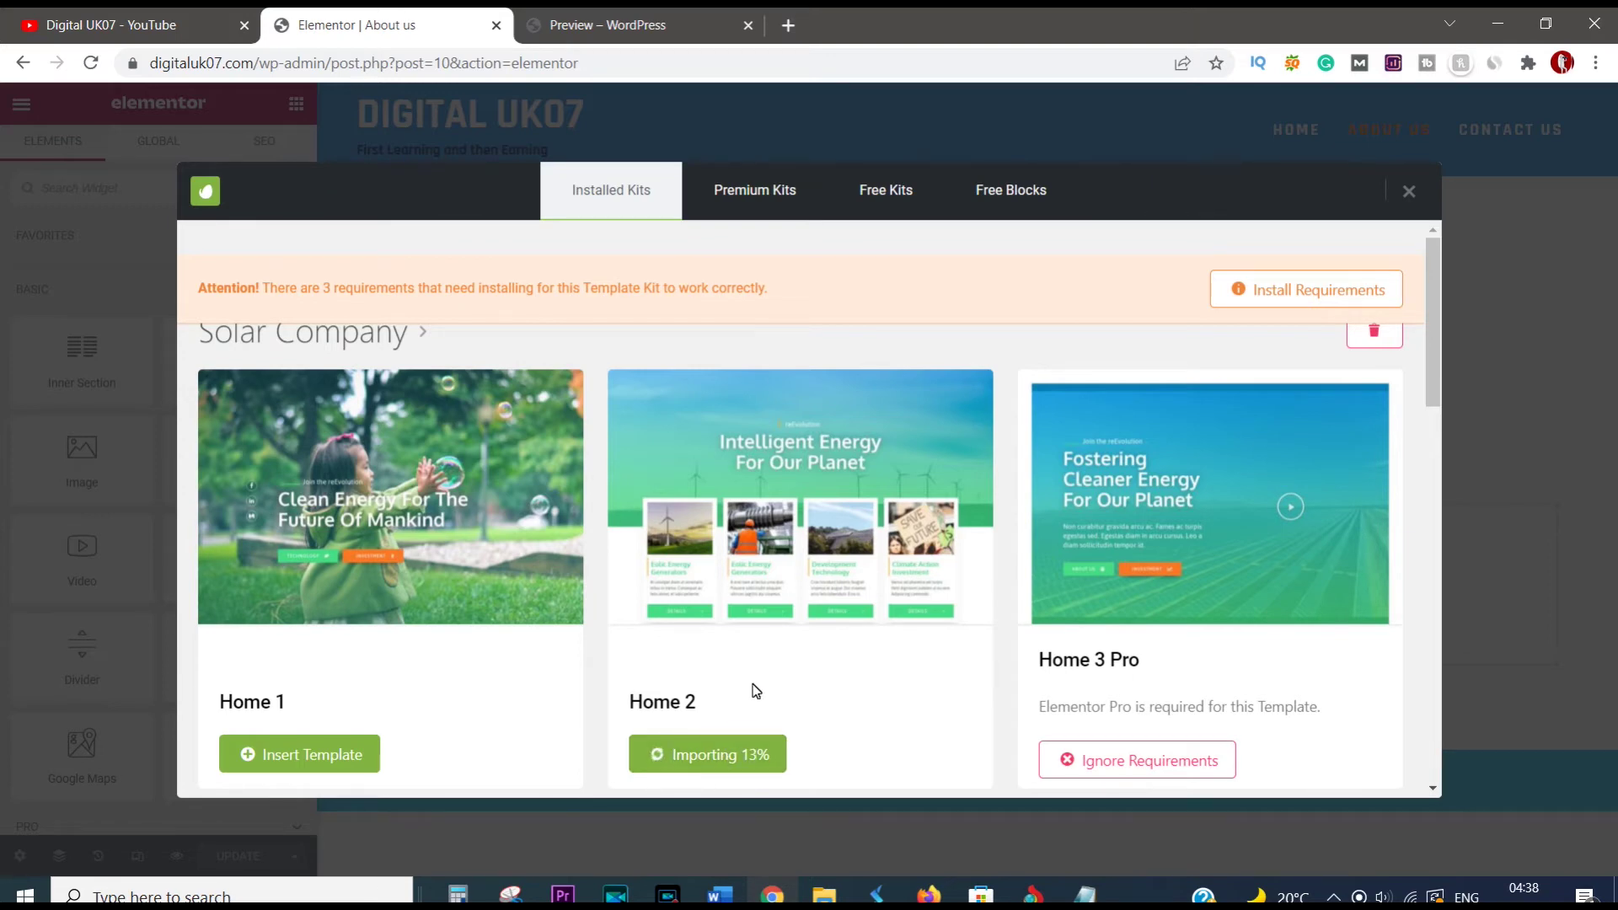
pyautogui.scroll(-1, 751, 686)
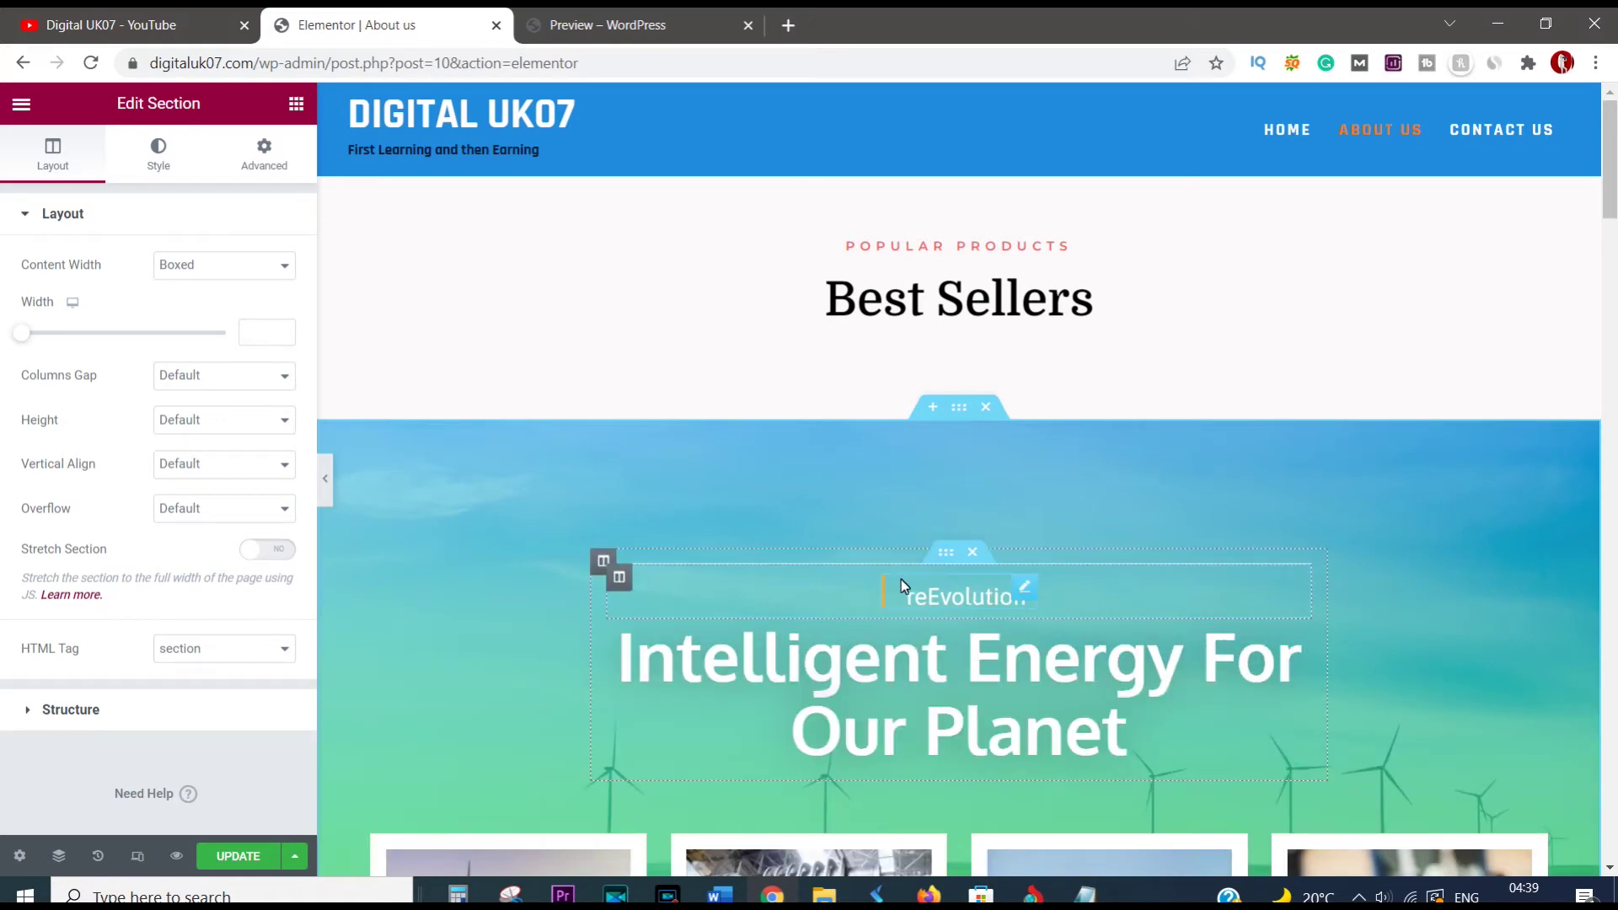
pyautogui.scroll(-3, 902, 579)
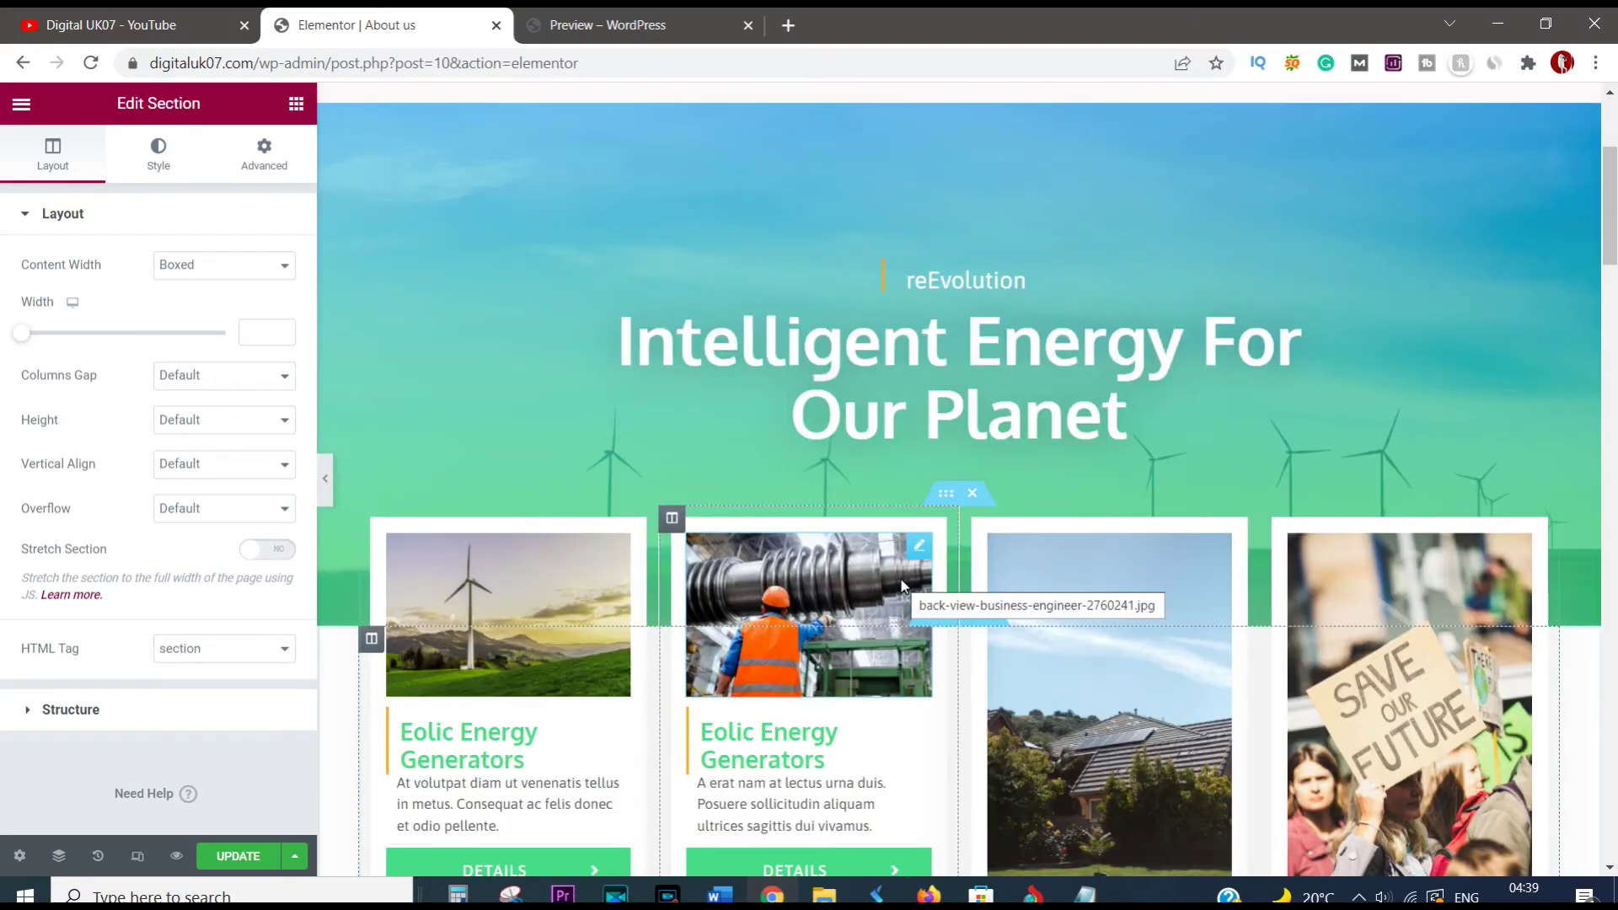
pyautogui.scroll(-5, 902, 588)
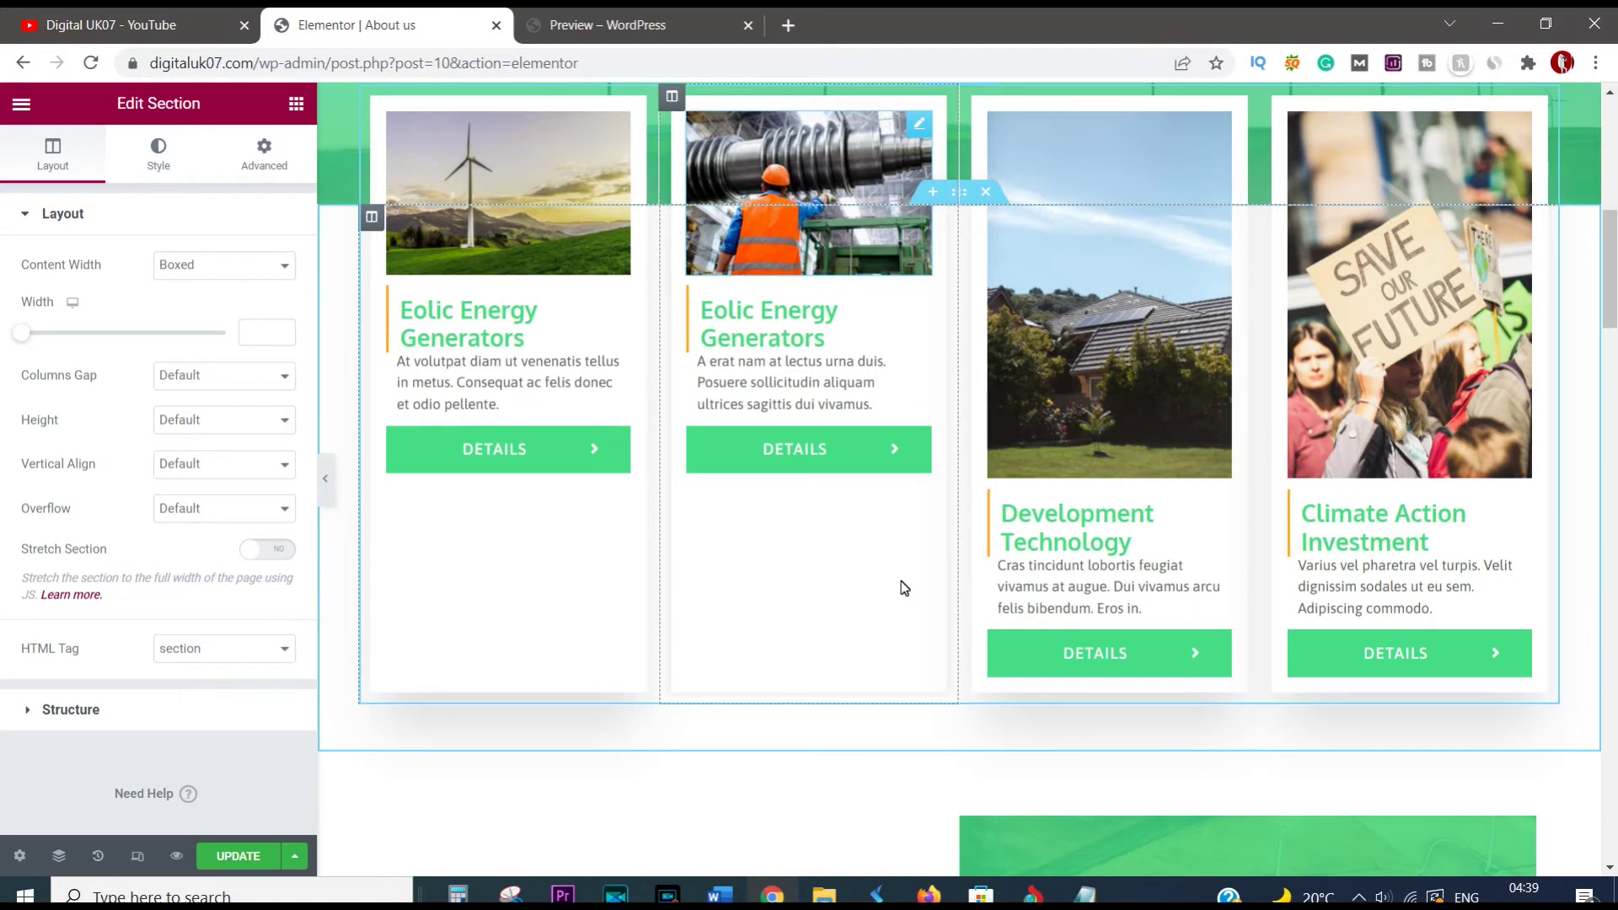
pyautogui.scroll(-5, 900, 581)
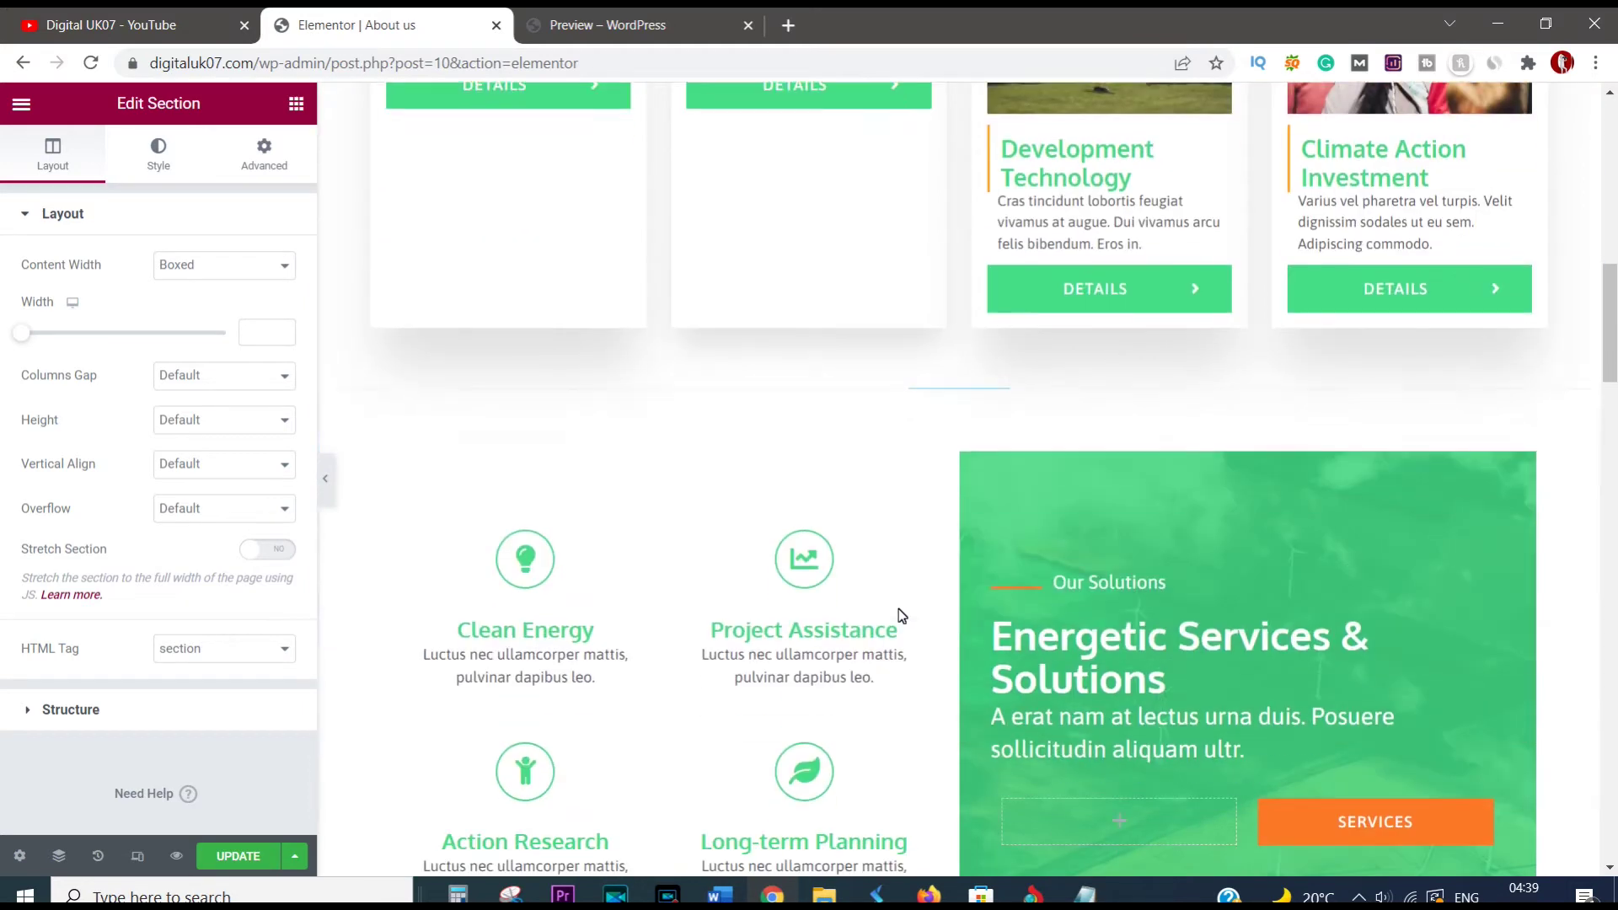
pyautogui.scroll(10, 898, 608)
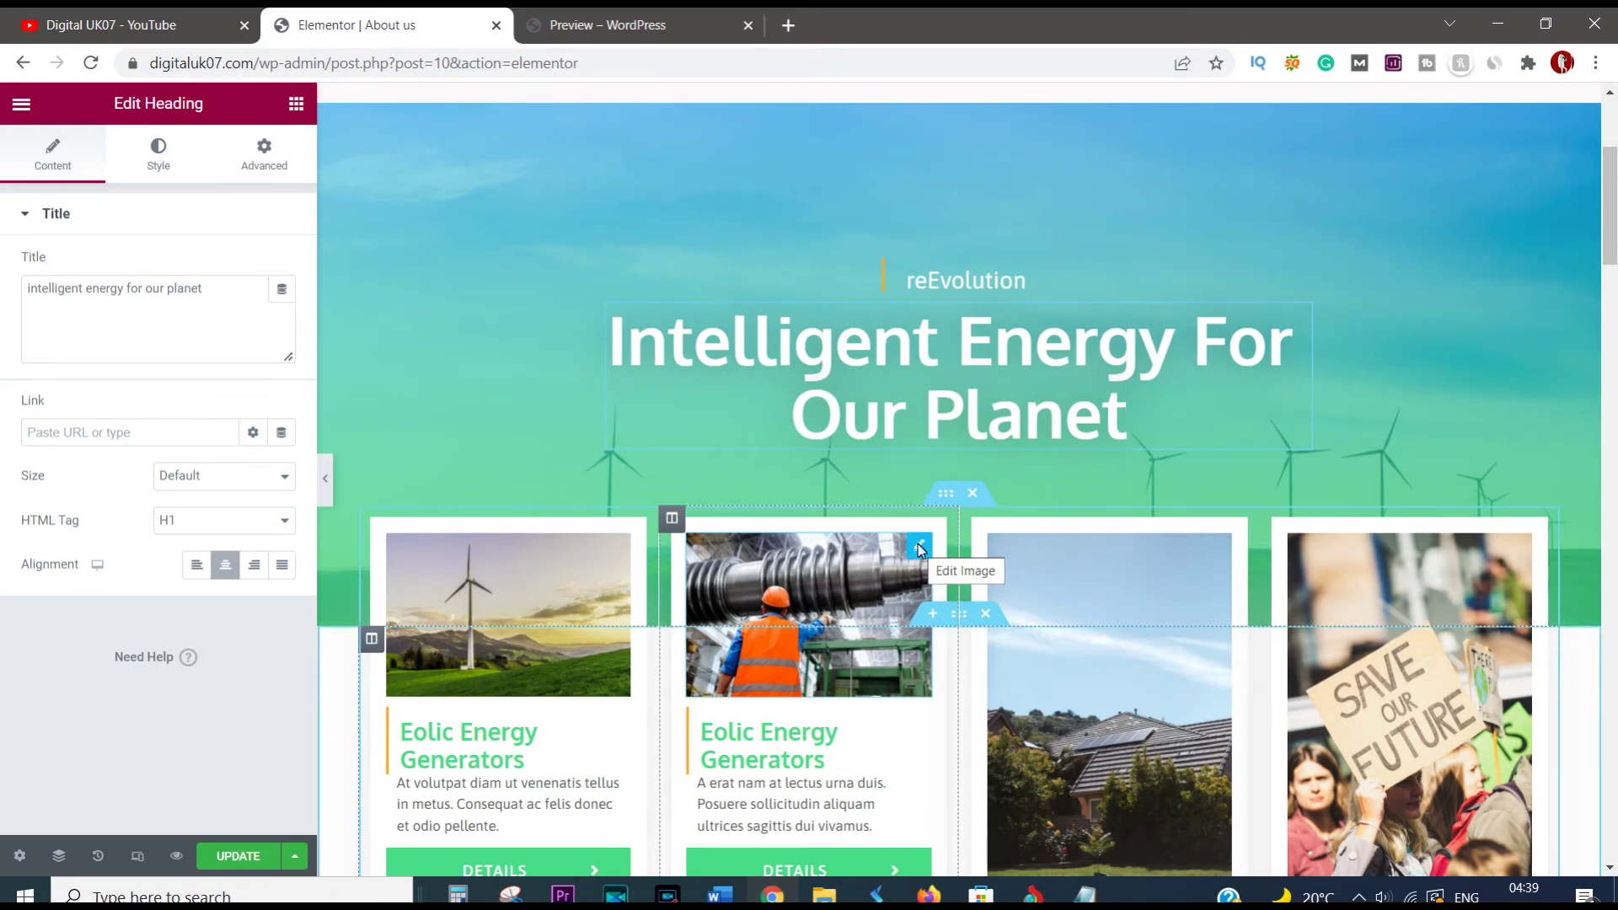
# Step: Replace the engineer image in the second card with the "How to Find Low Competition Keywords" image from the media library
pyautogui.click(919, 546)
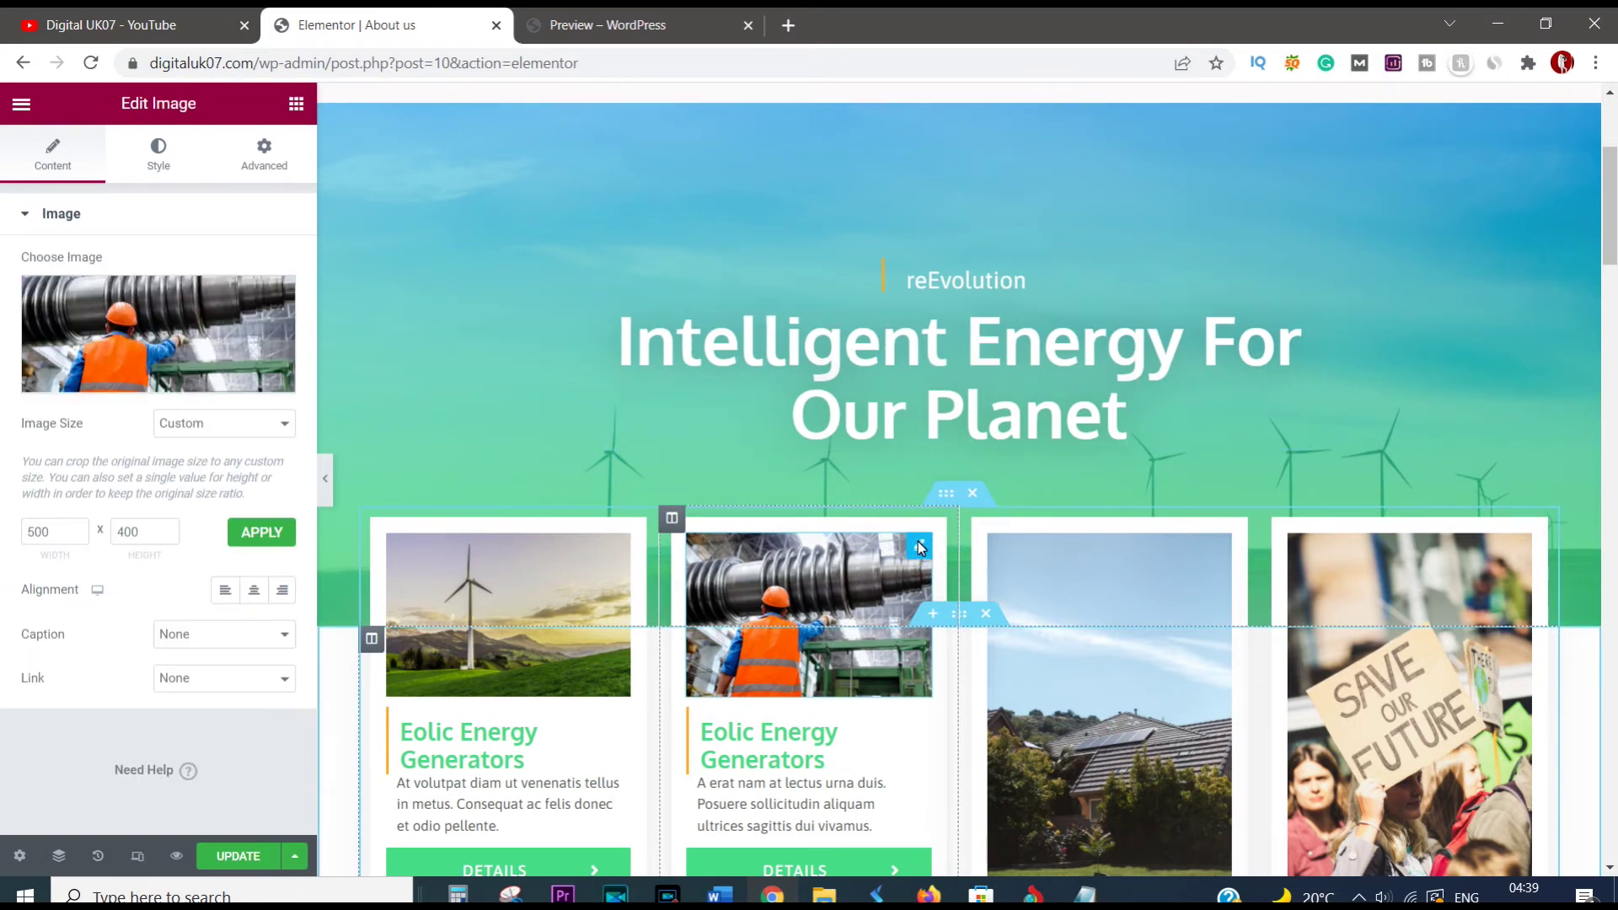
pyautogui.click(139, 323)
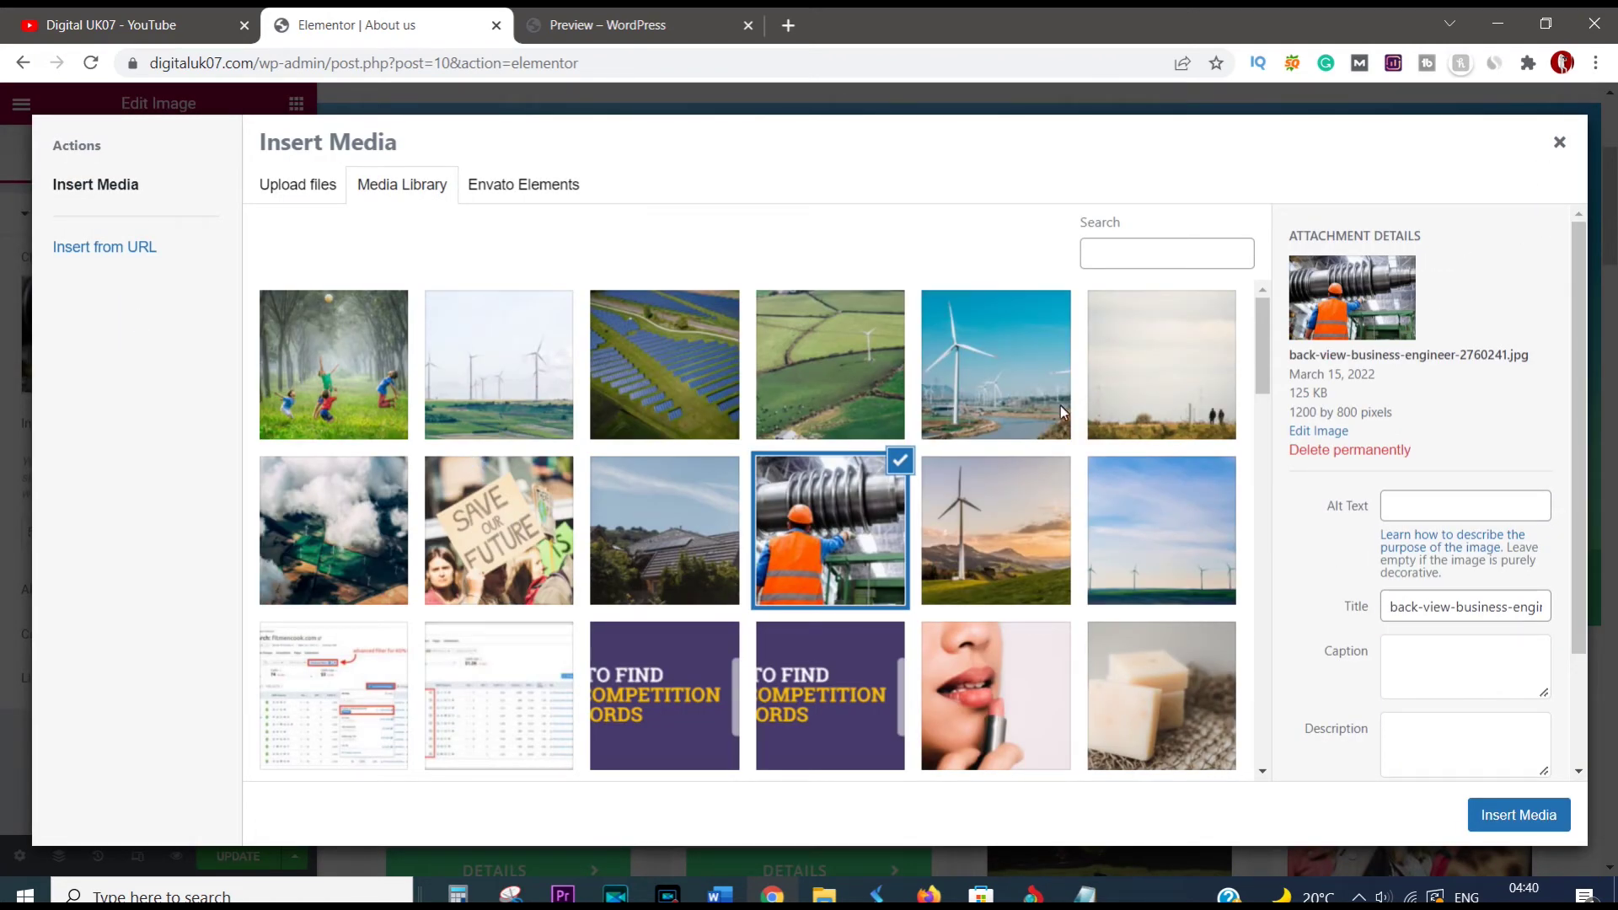
pyautogui.click(831, 699)
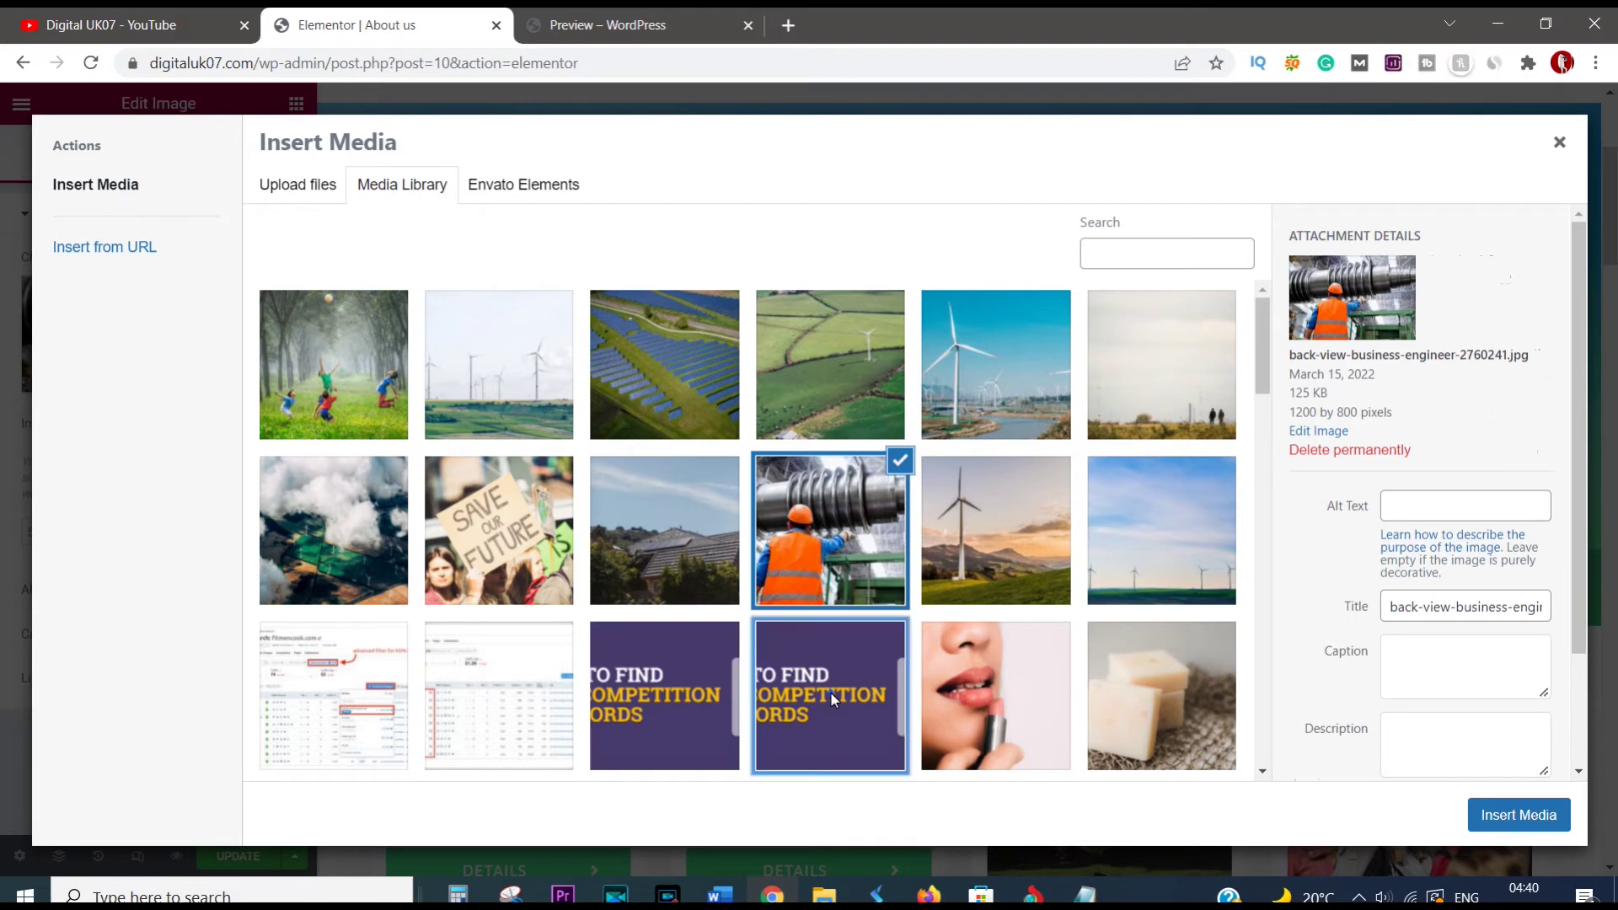
pyautogui.click(1536, 819)
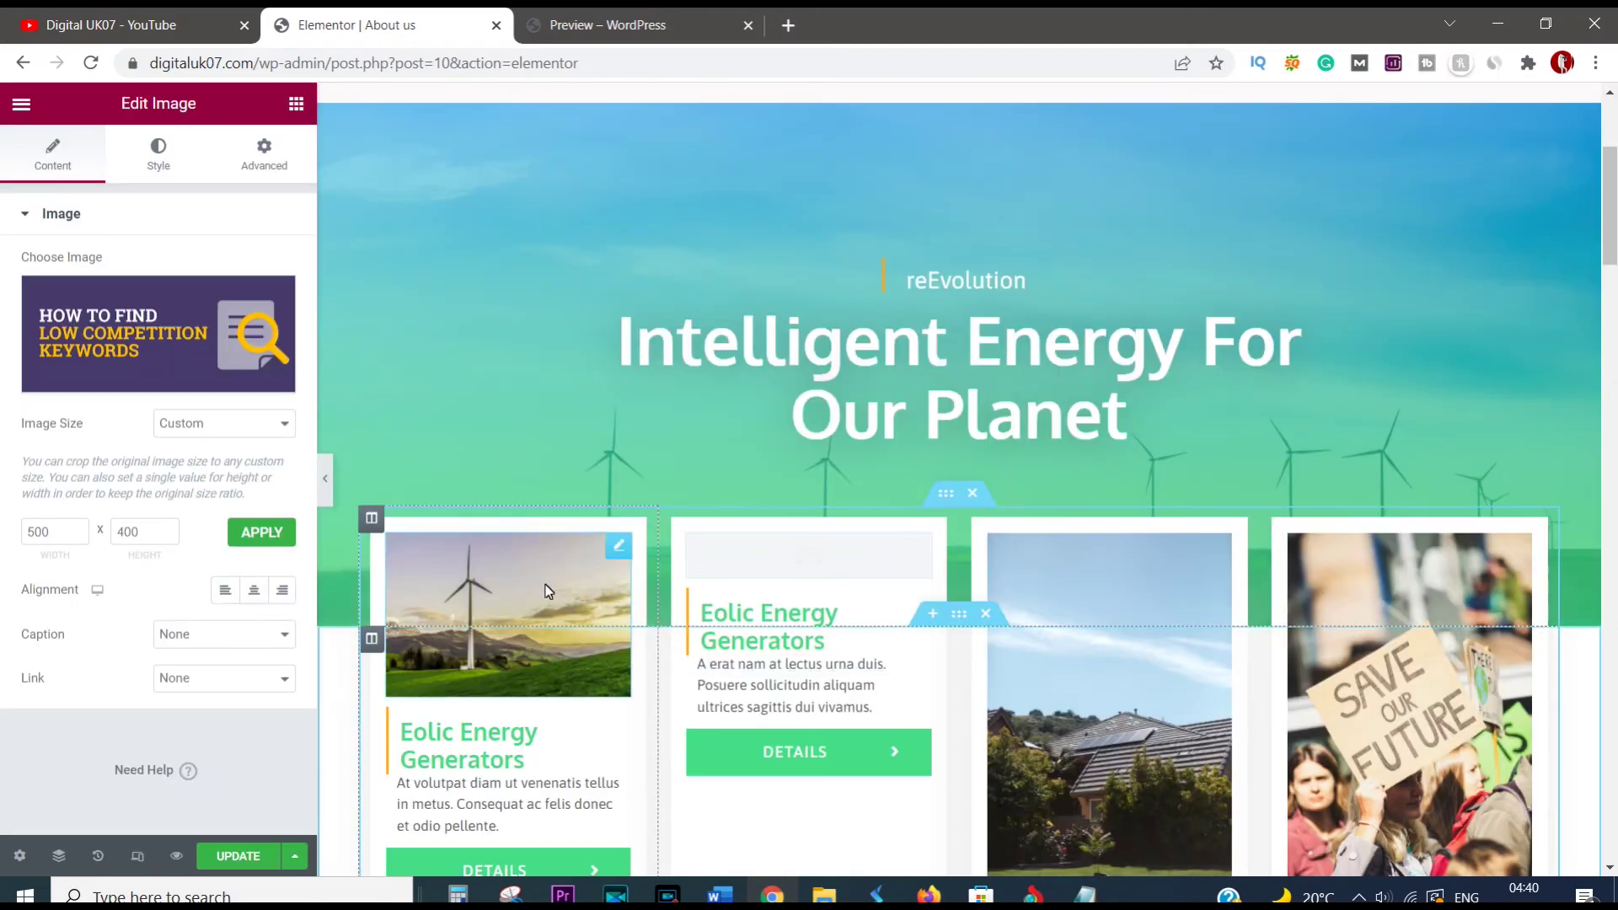
# Step: Set the second card's image size to Large - 1024 x 1024 and look over the sections below
pyautogui.click(175, 423)
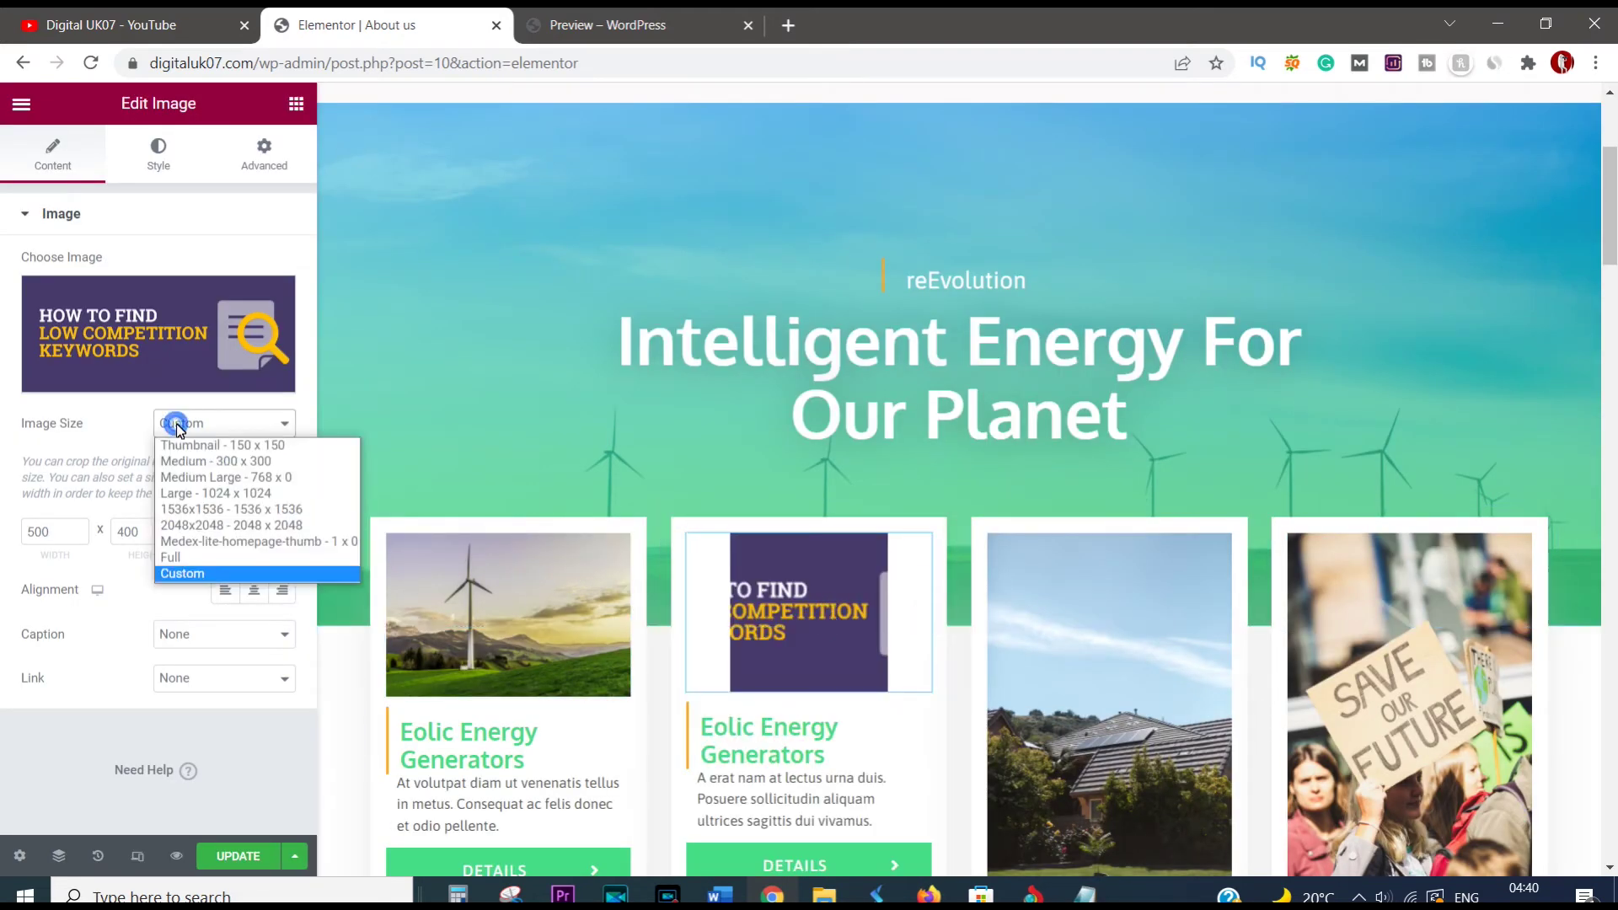
pyautogui.click(196, 442)
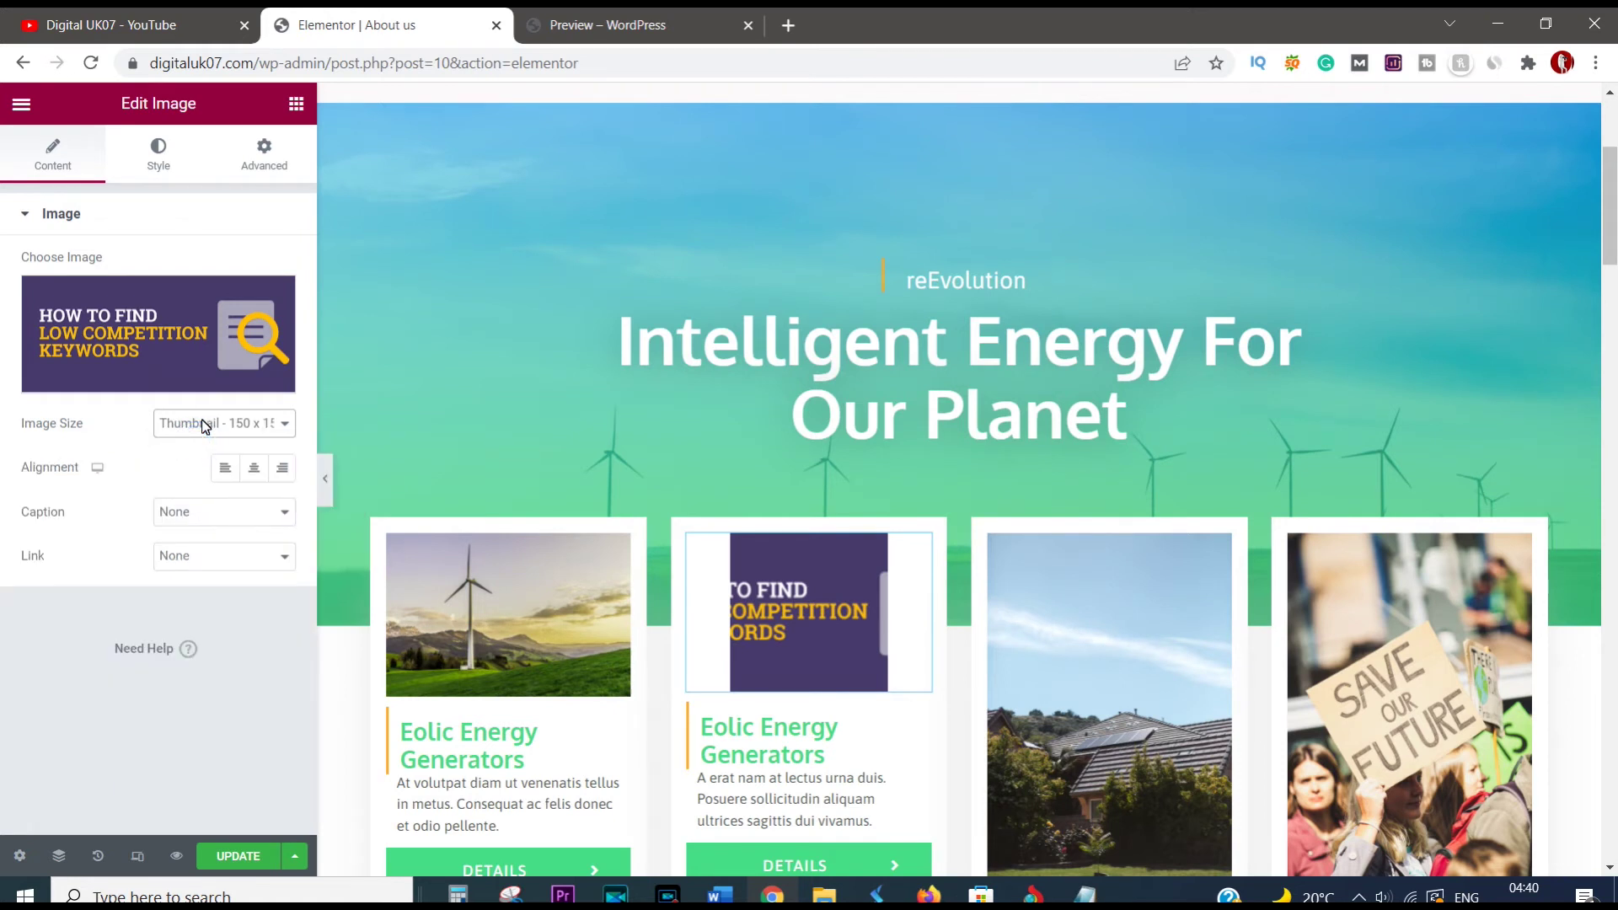
pyautogui.click(202, 423)
pyautogui.click(212, 496)
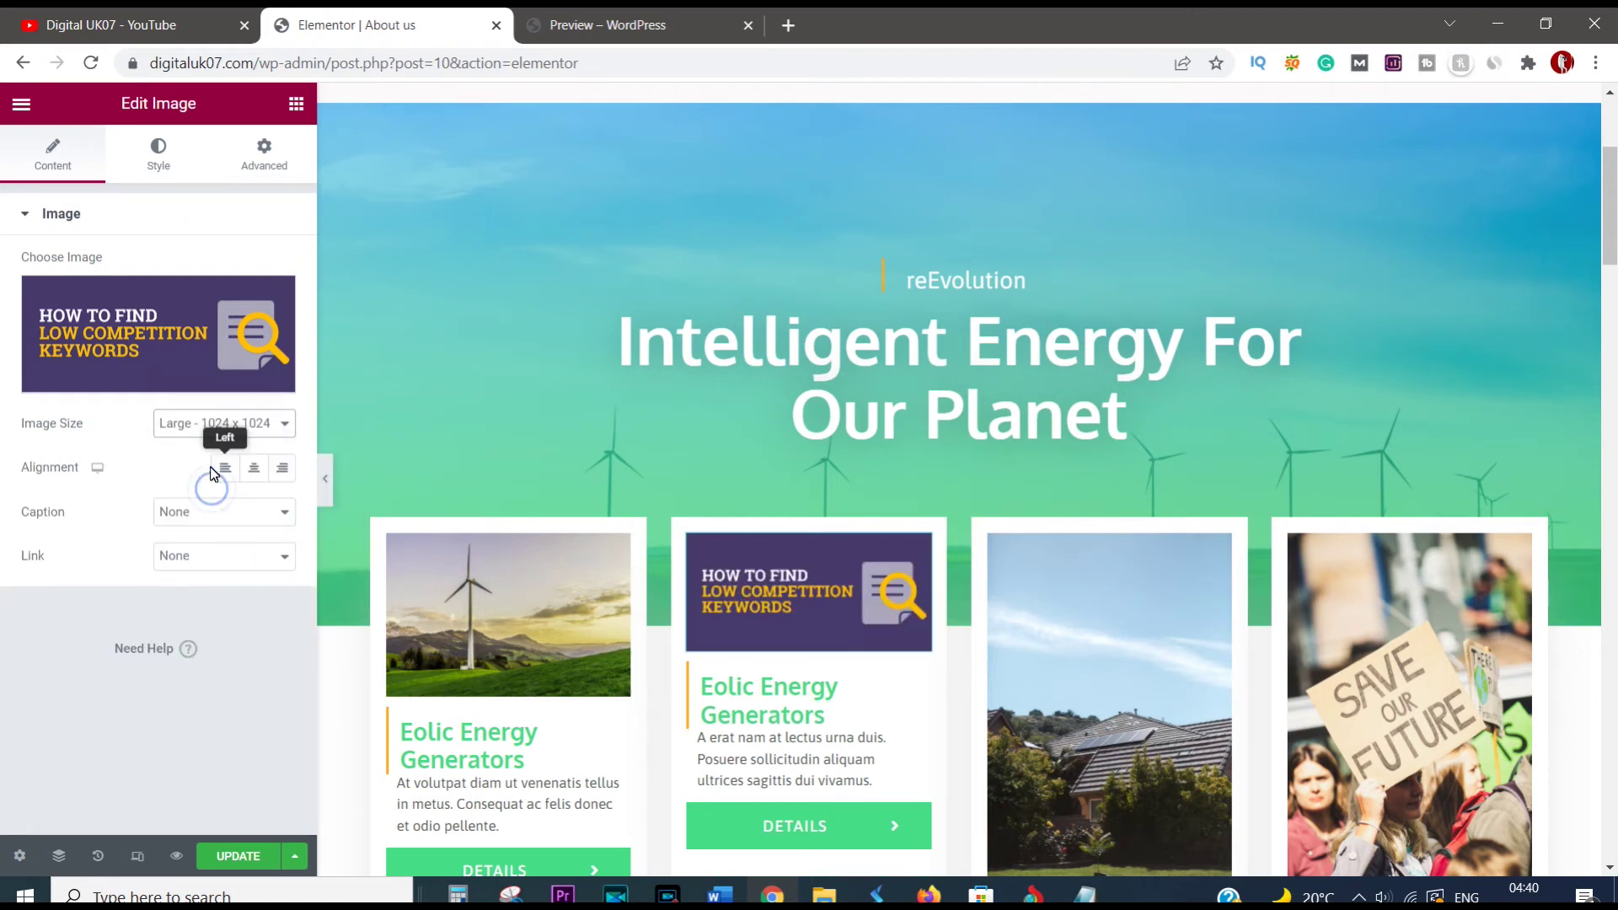
pyautogui.scroll(-9, 843, 666)
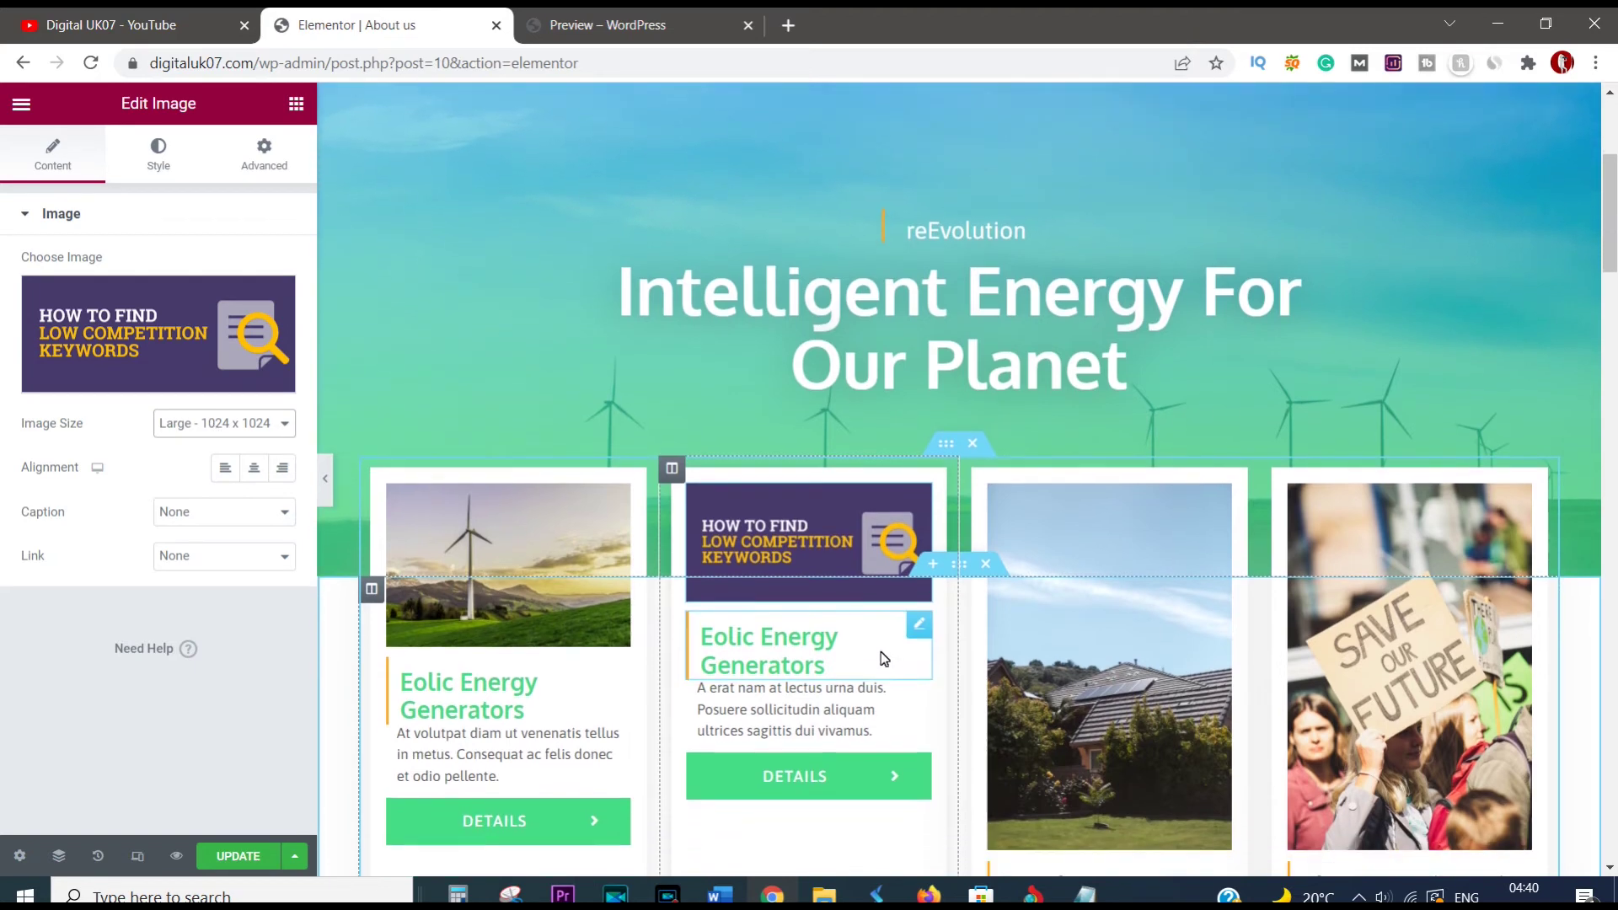
pyautogui.scroll(-6, 876, 660)
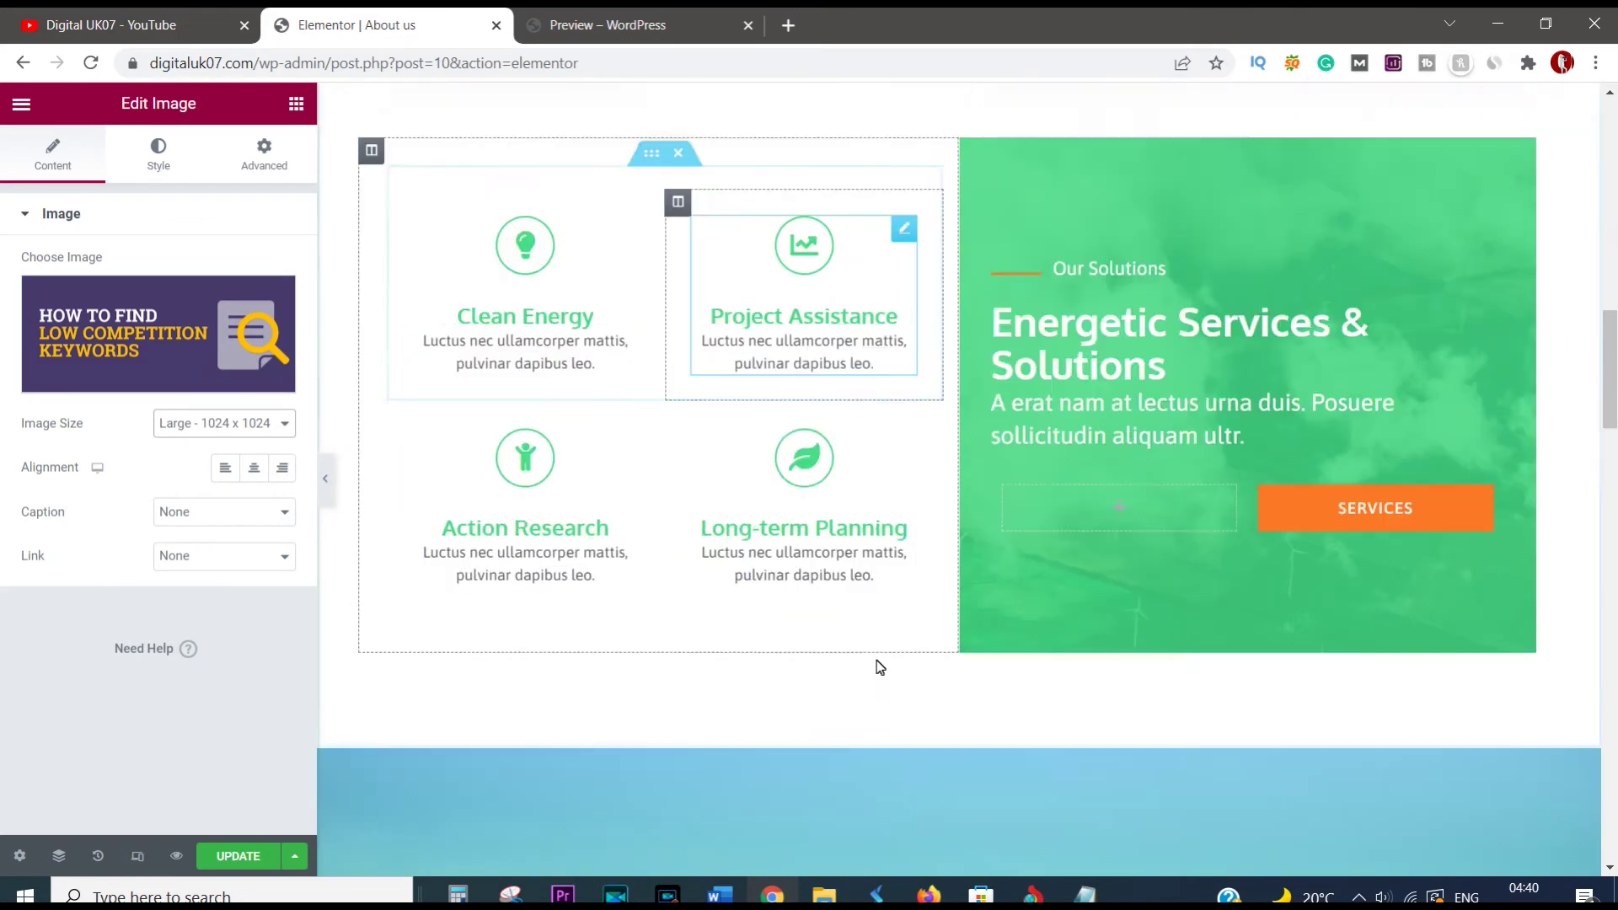
# Step: Look over the remaining imported sections, from the energy services area down to the empty widget area
pyautogui.scroll(-1, 848, 558)
pyautogui.scroll(-1, 848, 558)
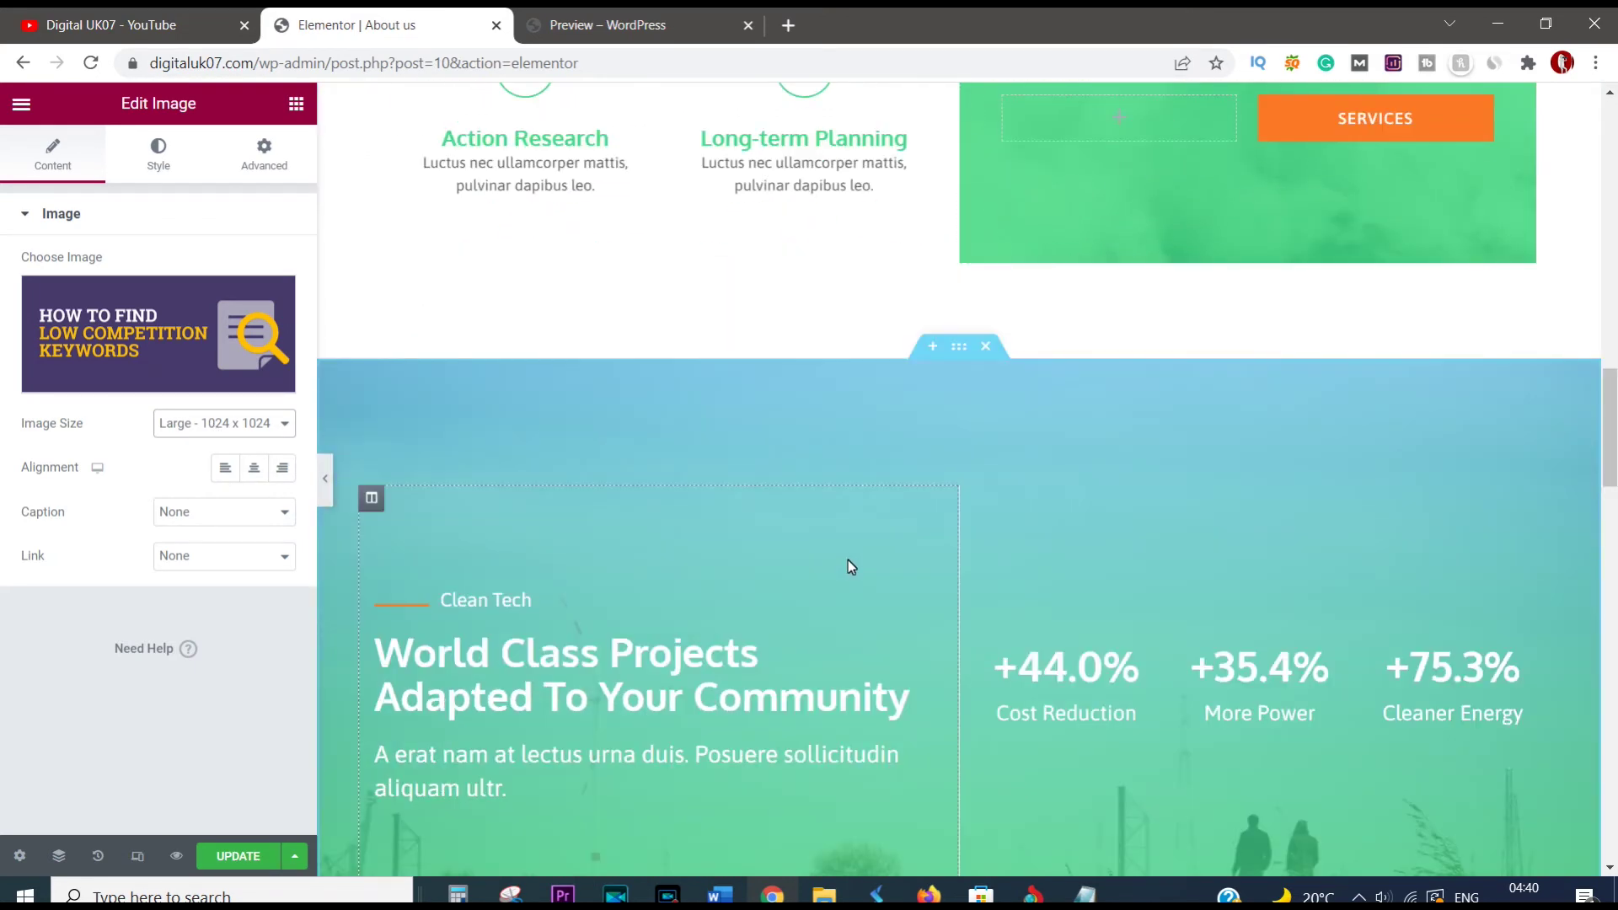
pyautogui.scroll(-1, 847, 564)
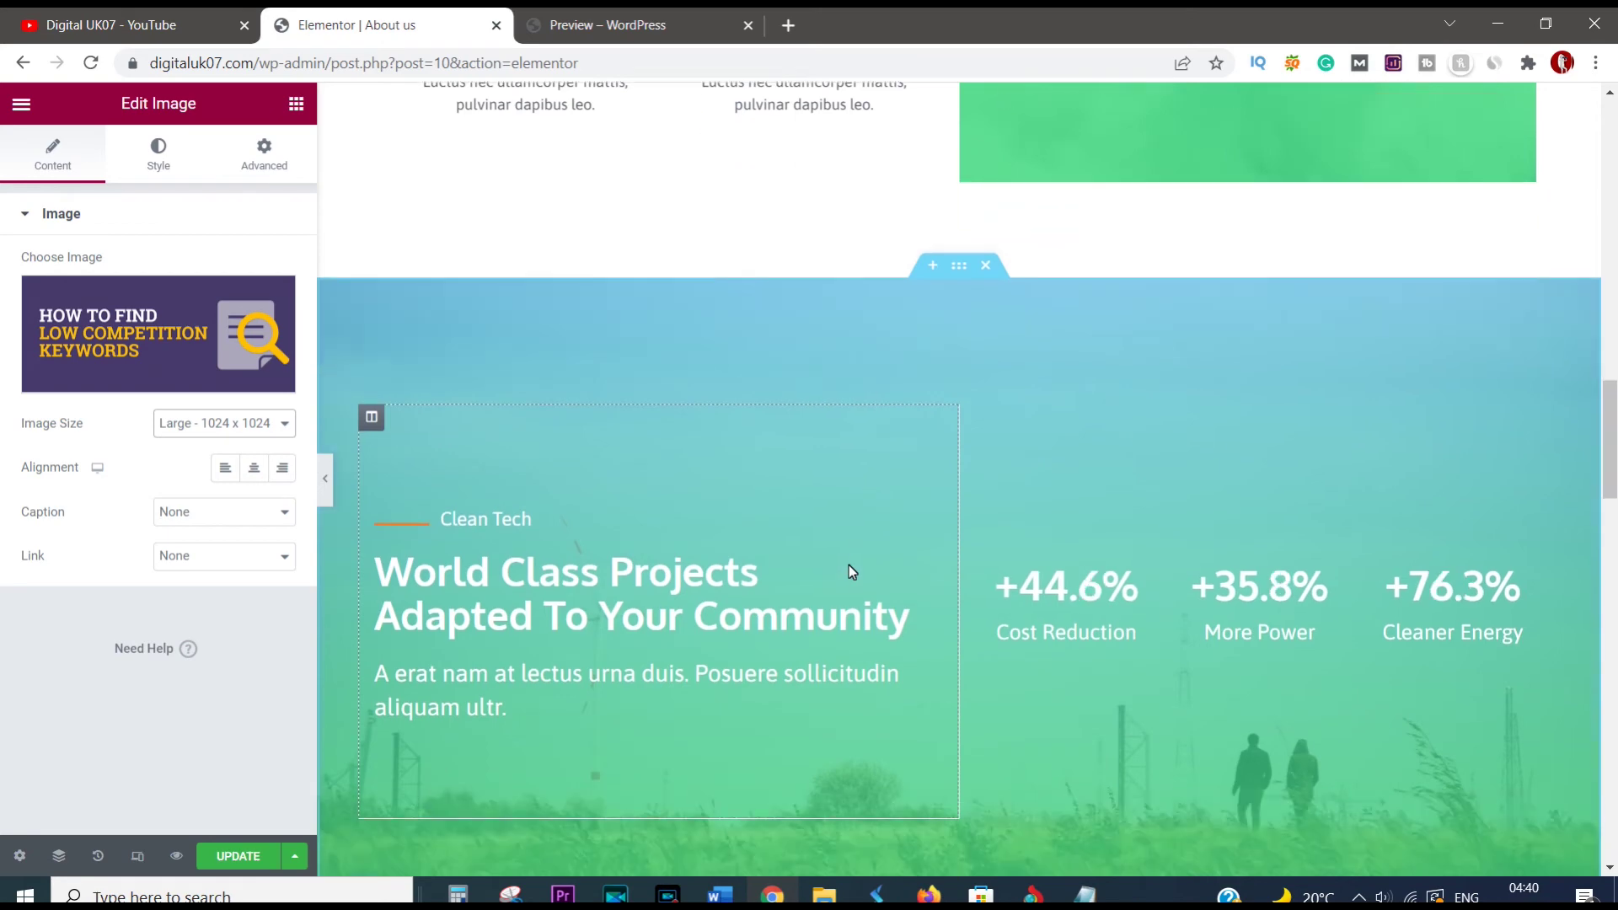
pyautogui.scroll(-5, 848, 565)
pyautogui.scroll(-2, 848, 565)
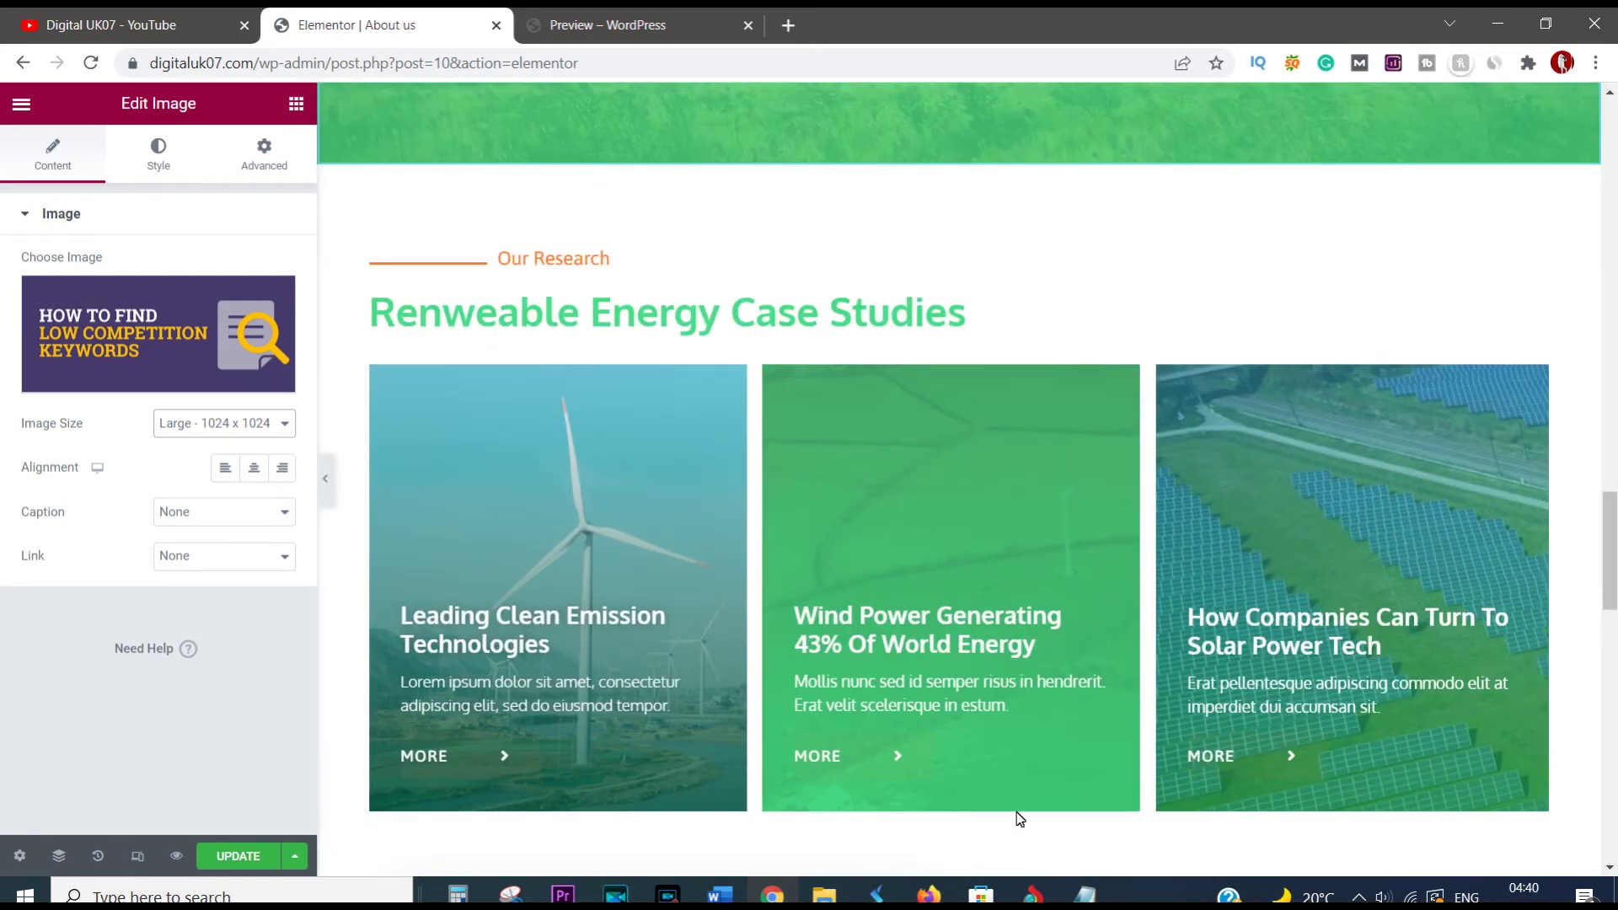
pyautogui.scroll(-8, 969, 788)
pyautogui.scroll(-6, 965, 759)
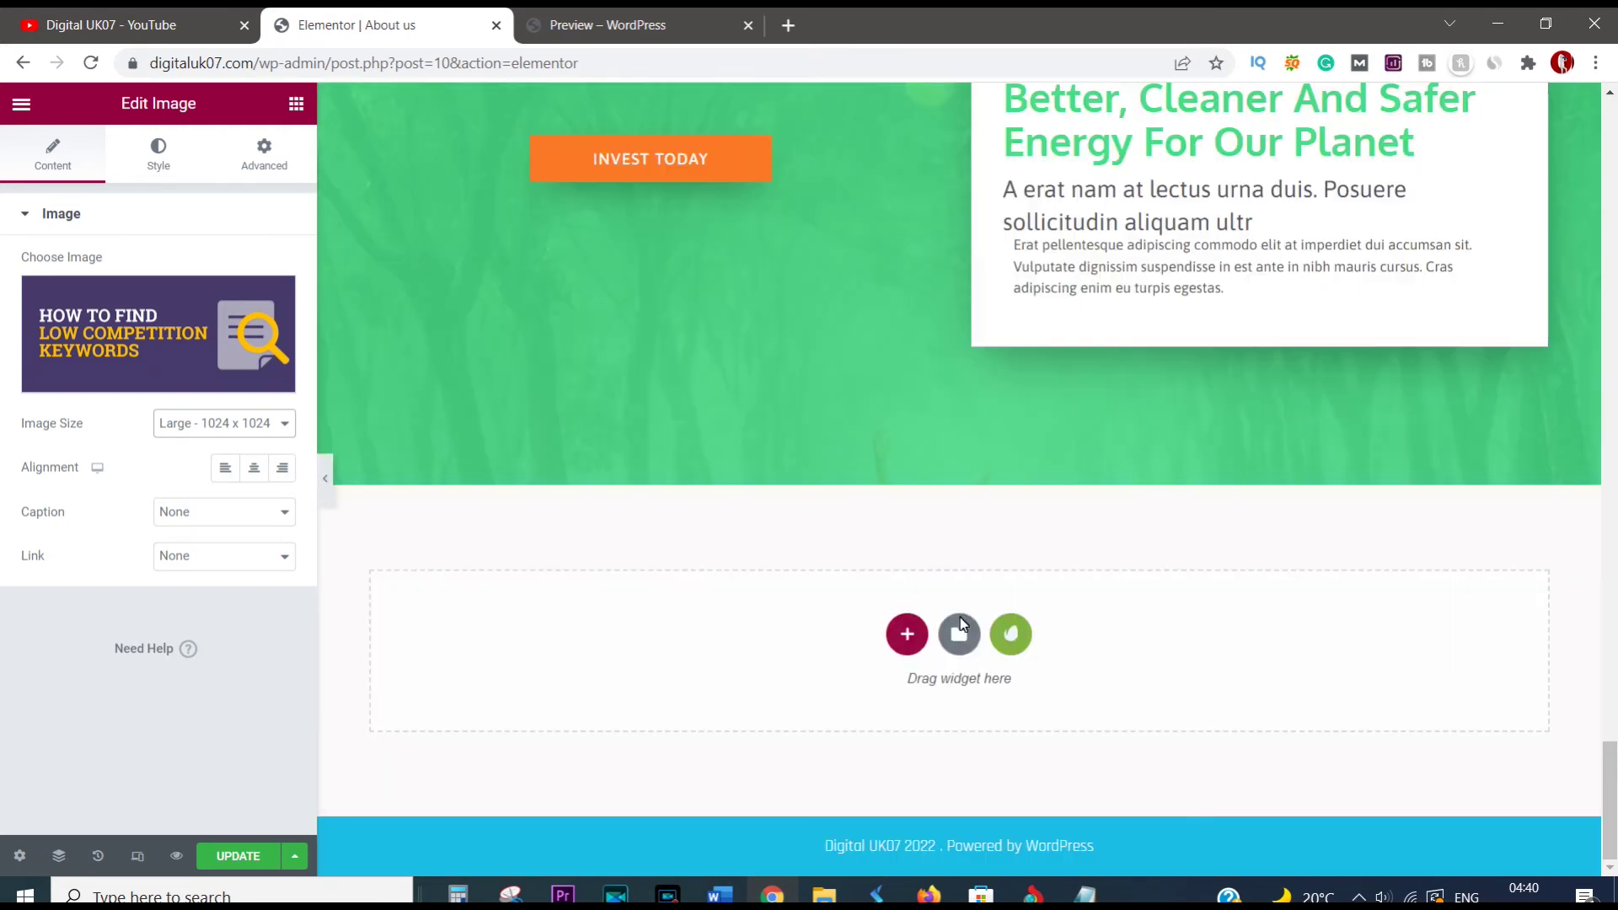
# Step: Open the Envato Elements template library from the empty widget area and browse its free kits
pyautogui.click(1010, 634)
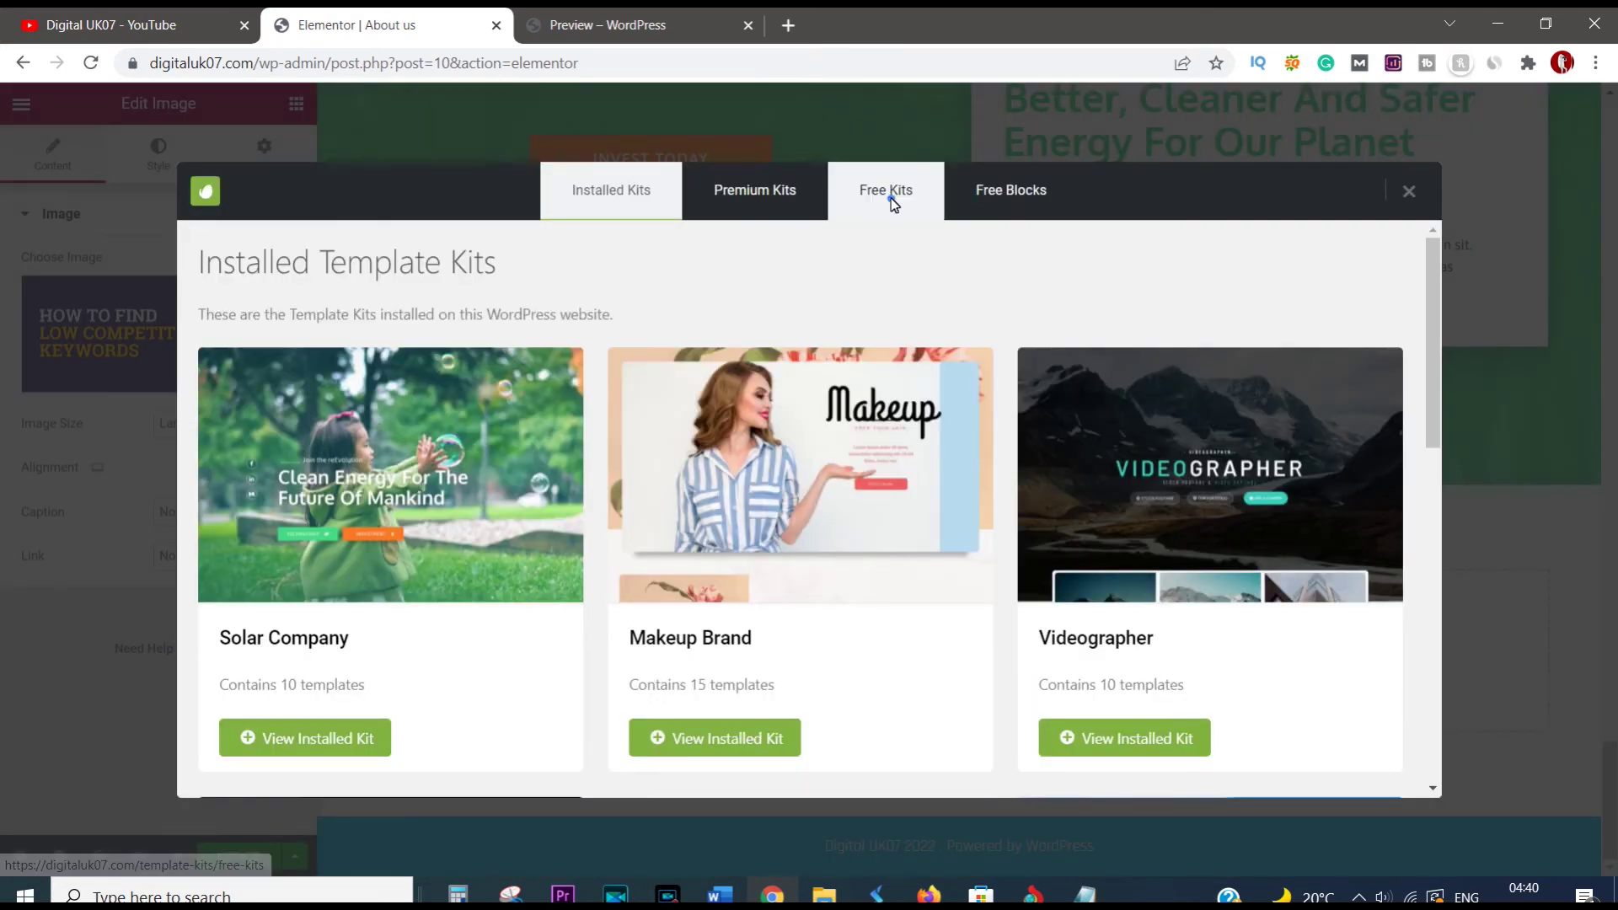
pyautogui.click(892, 203)
pyautogui.scroll(-2, 823, 554)
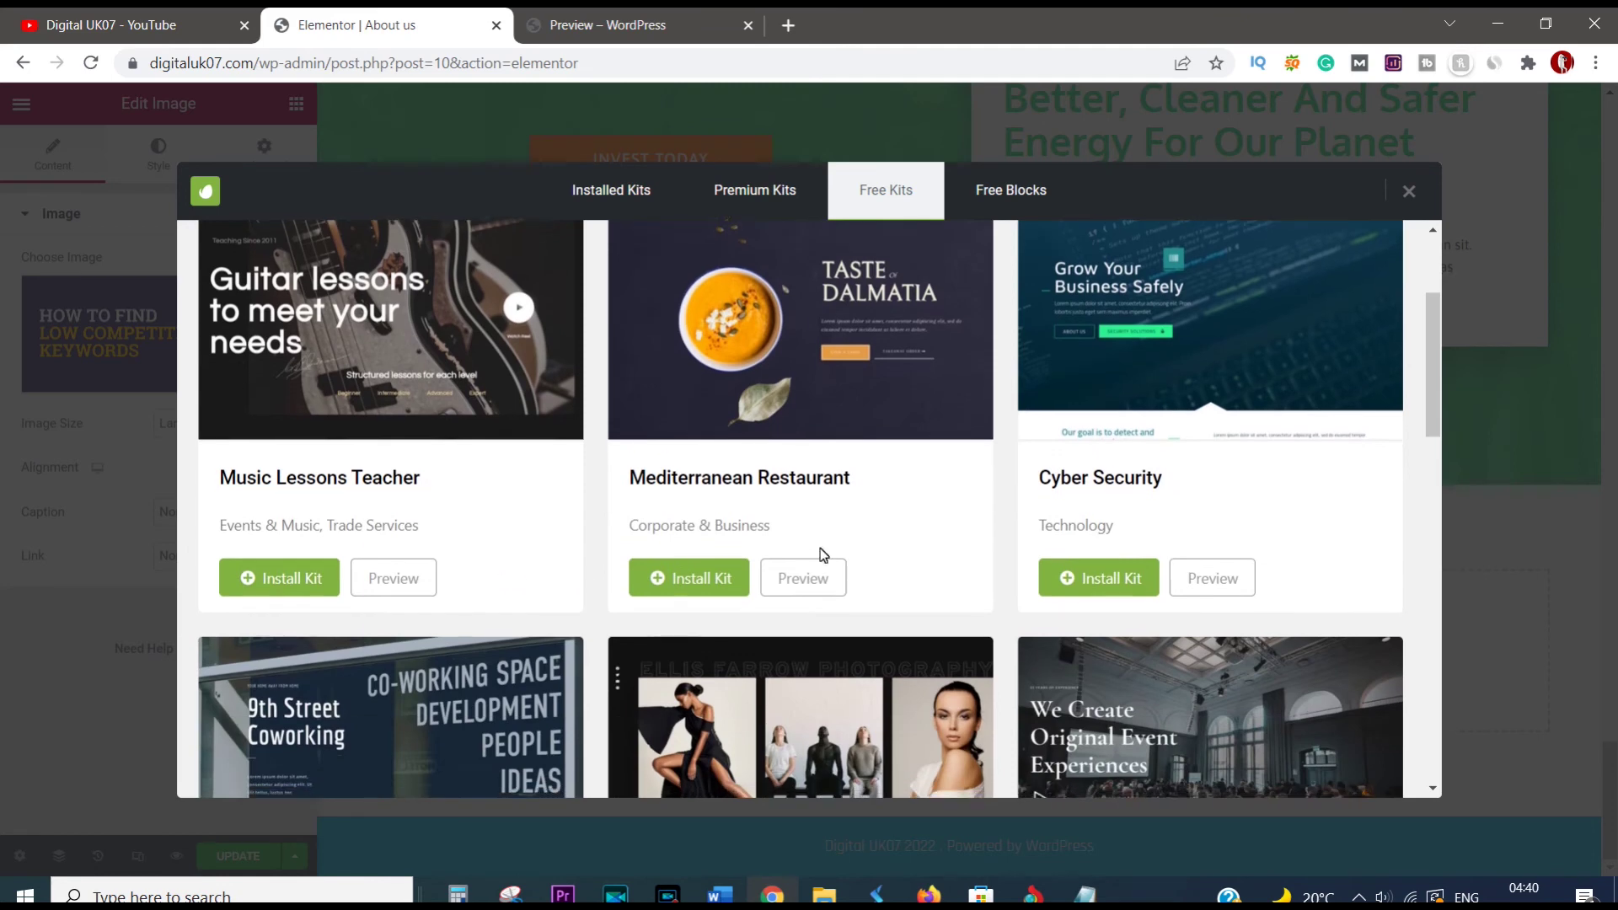
pyautogui.scroll(-10, 944, 528)
pyautogui.scroll(-1, 949, 552)
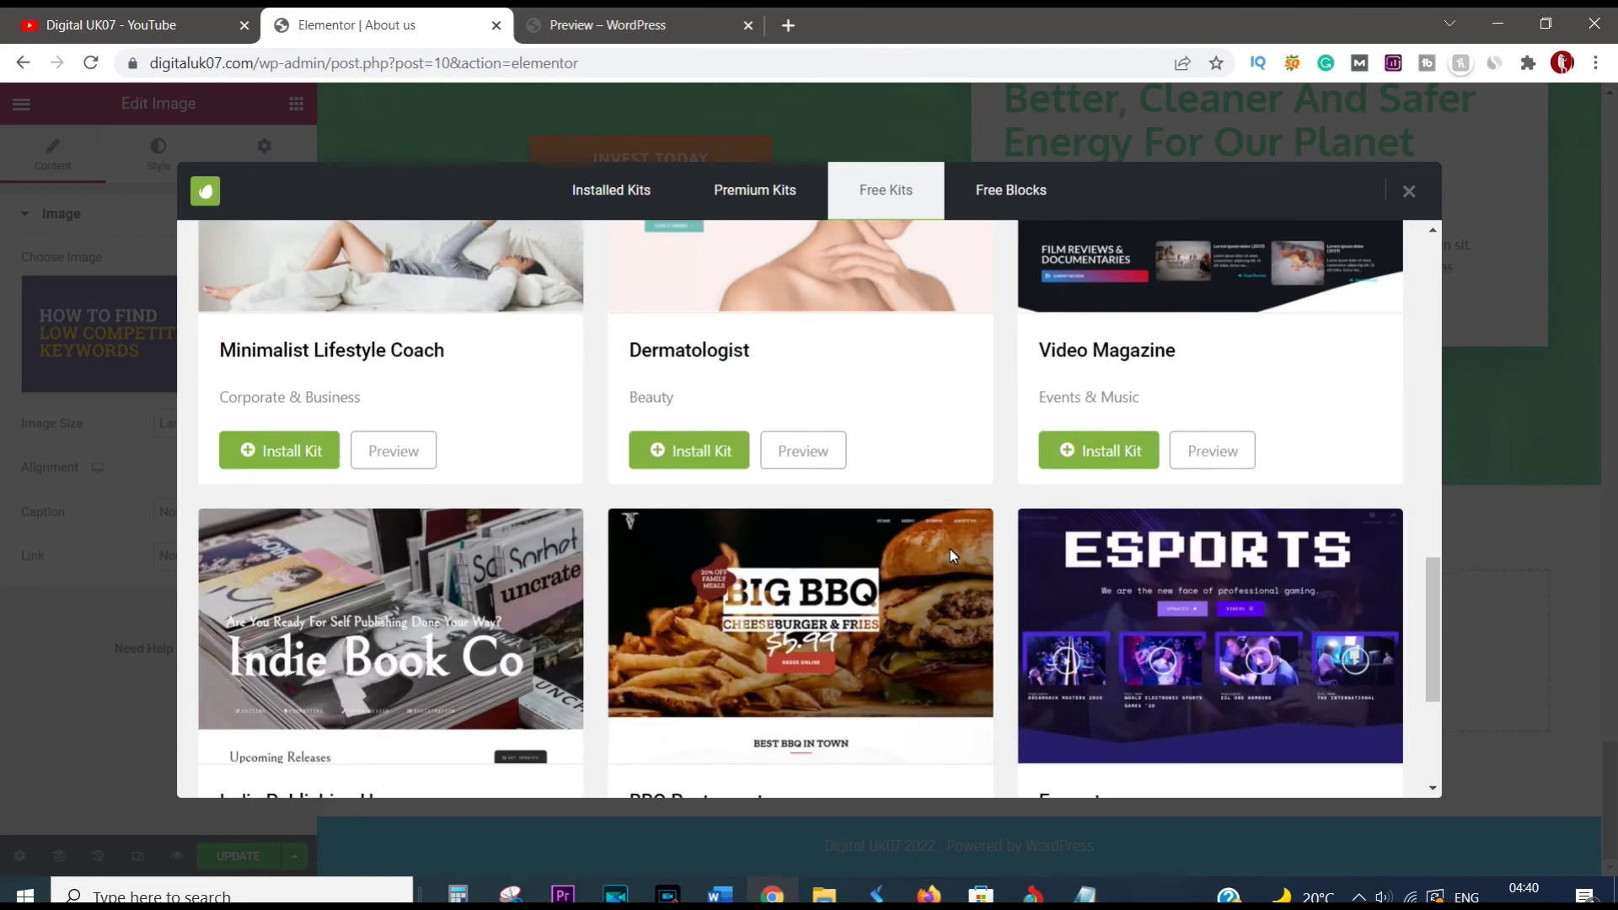
pyautogui.scroll(-3, 949, 549)
# Step: Load another page of free kits, look through it and close the template library
pyautogui.click(958, 718)
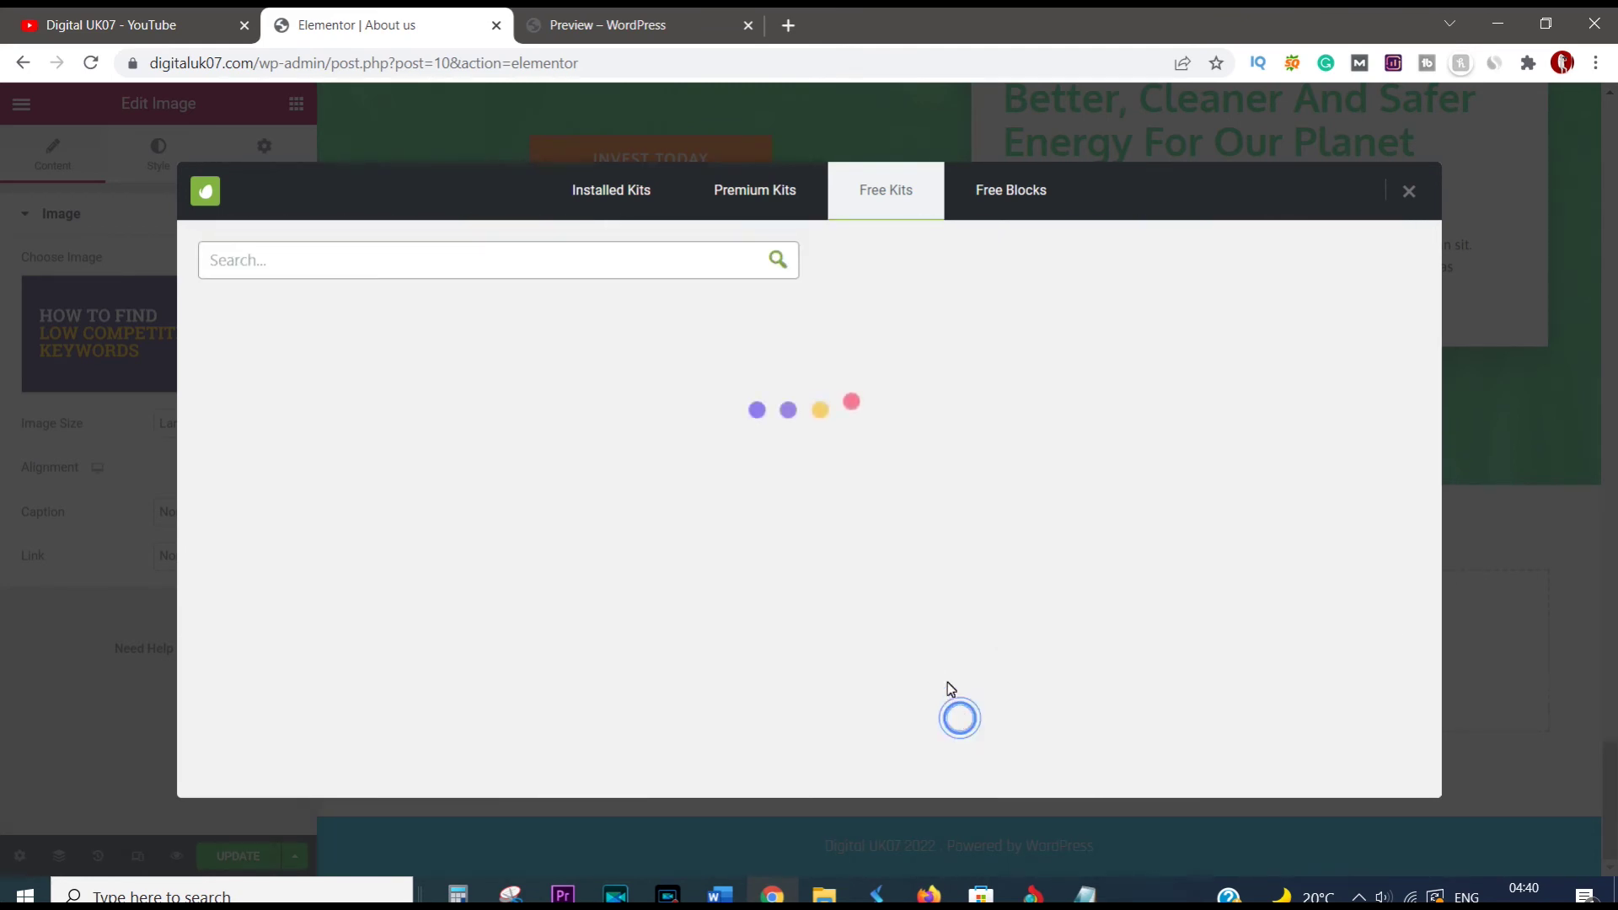
pyautogui.scroll(-4, 876, 439)
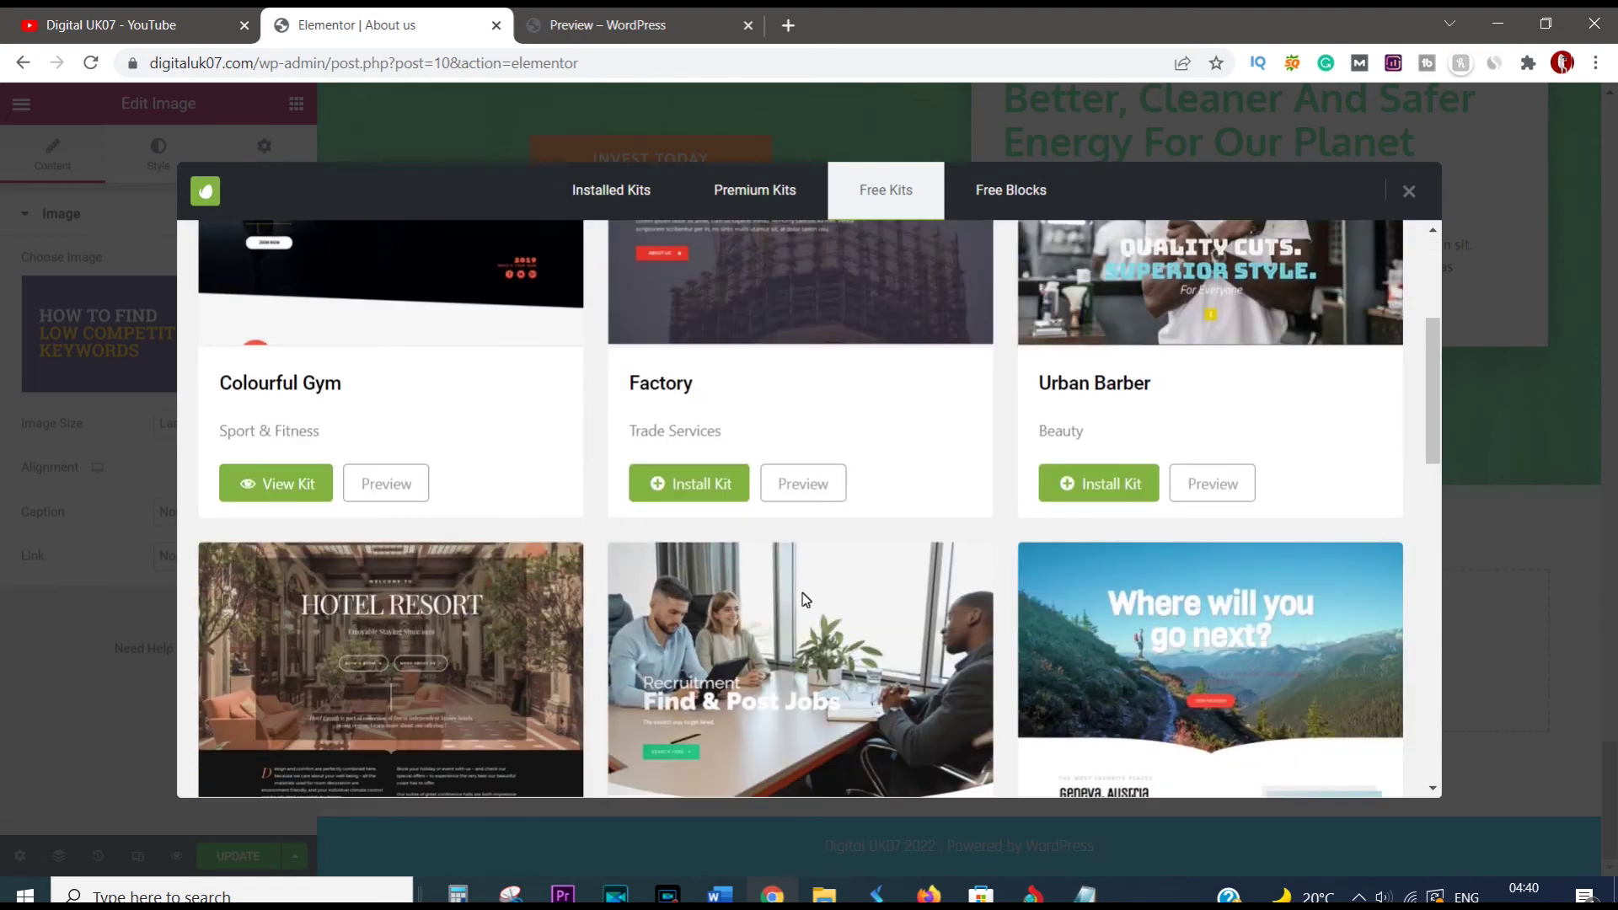
pyautogui.scroll(-4, 805, 600)
pyautogui.scroll(-4, 897, 598)
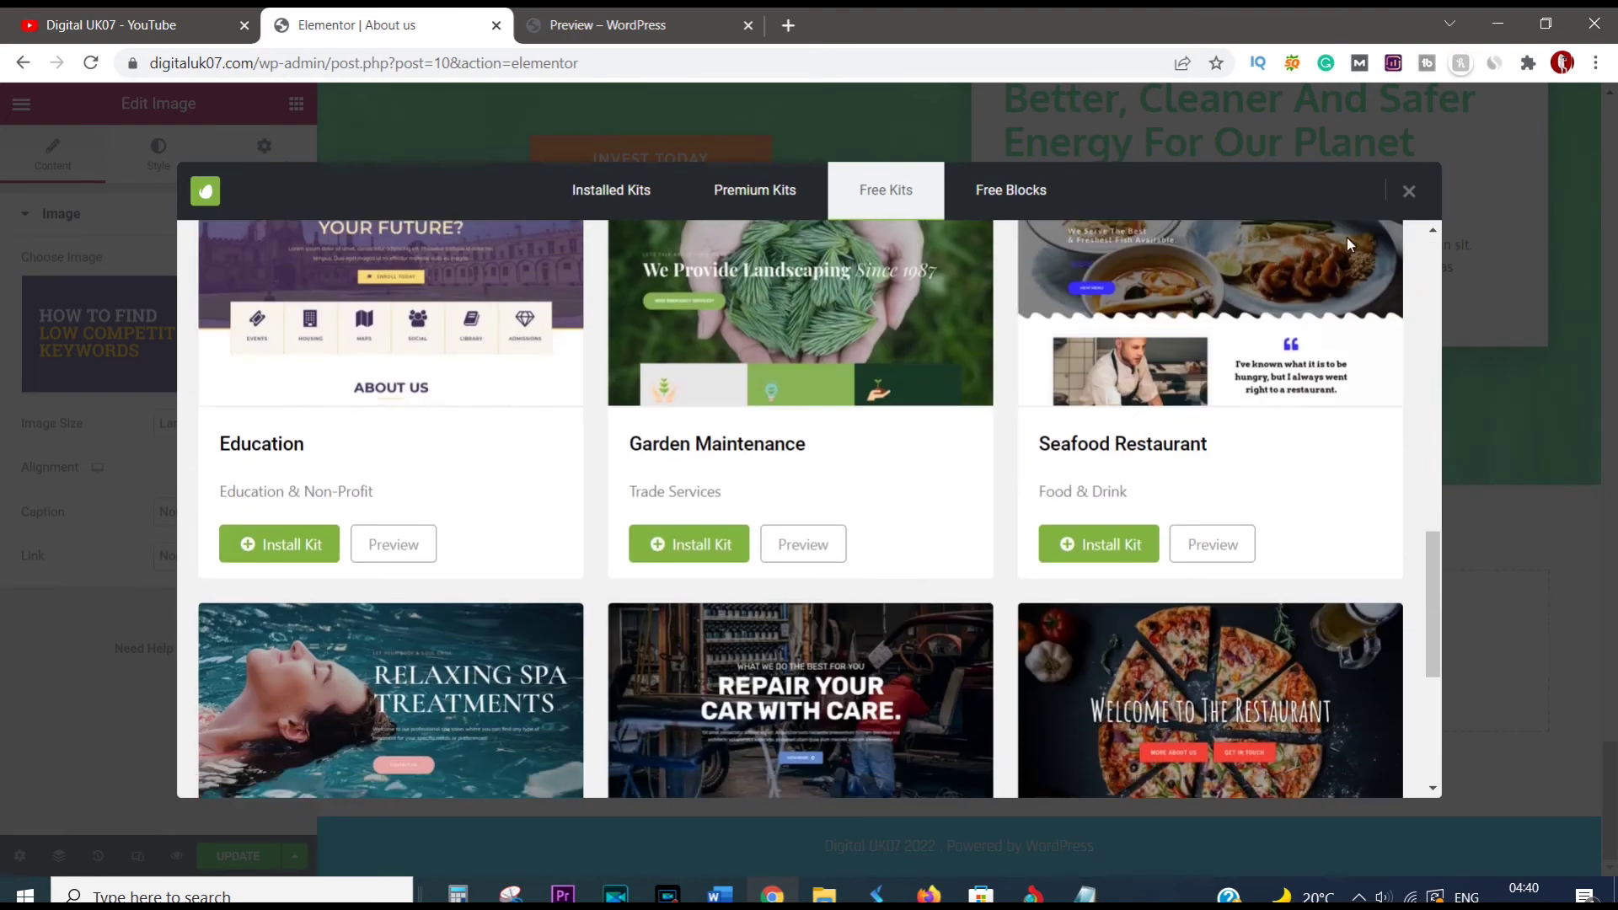
pyautogui.click(1409, 192)
# Step: Check the edited card and the sections below it, and update the About us page
pyautogui.scroll(4, 687, 444)
pyautogui.scroll(5, 700, 426)
pyautogui.scroll(-6, 689, 466)
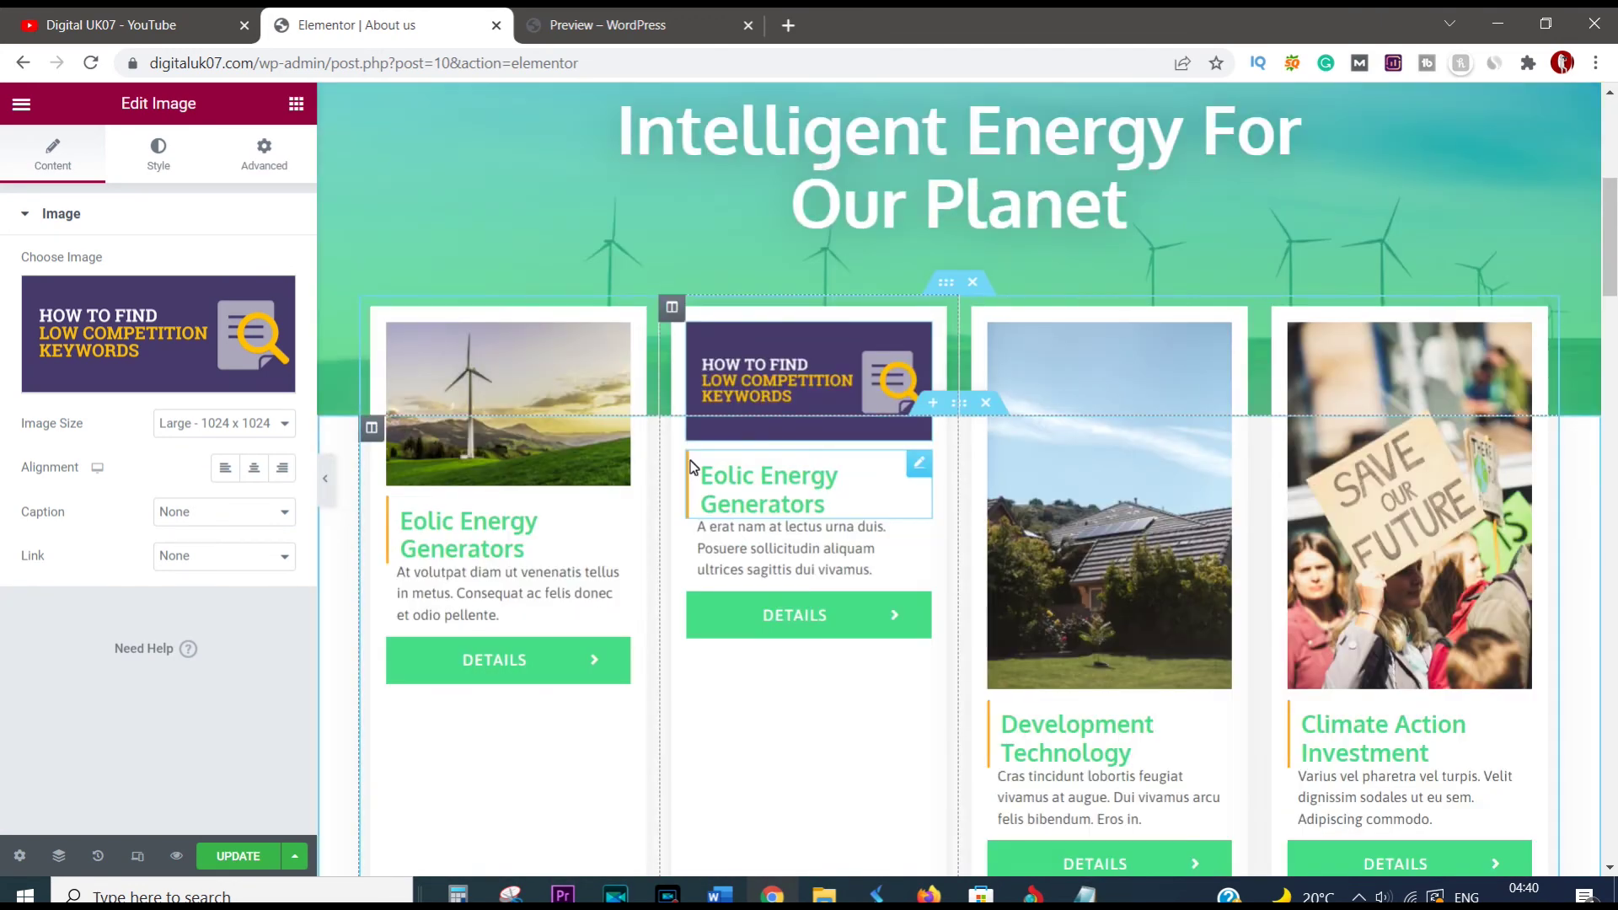
pyautogui.scroll(-5, 691, 466)
pyautogui.scroll(-3, 600, 618)
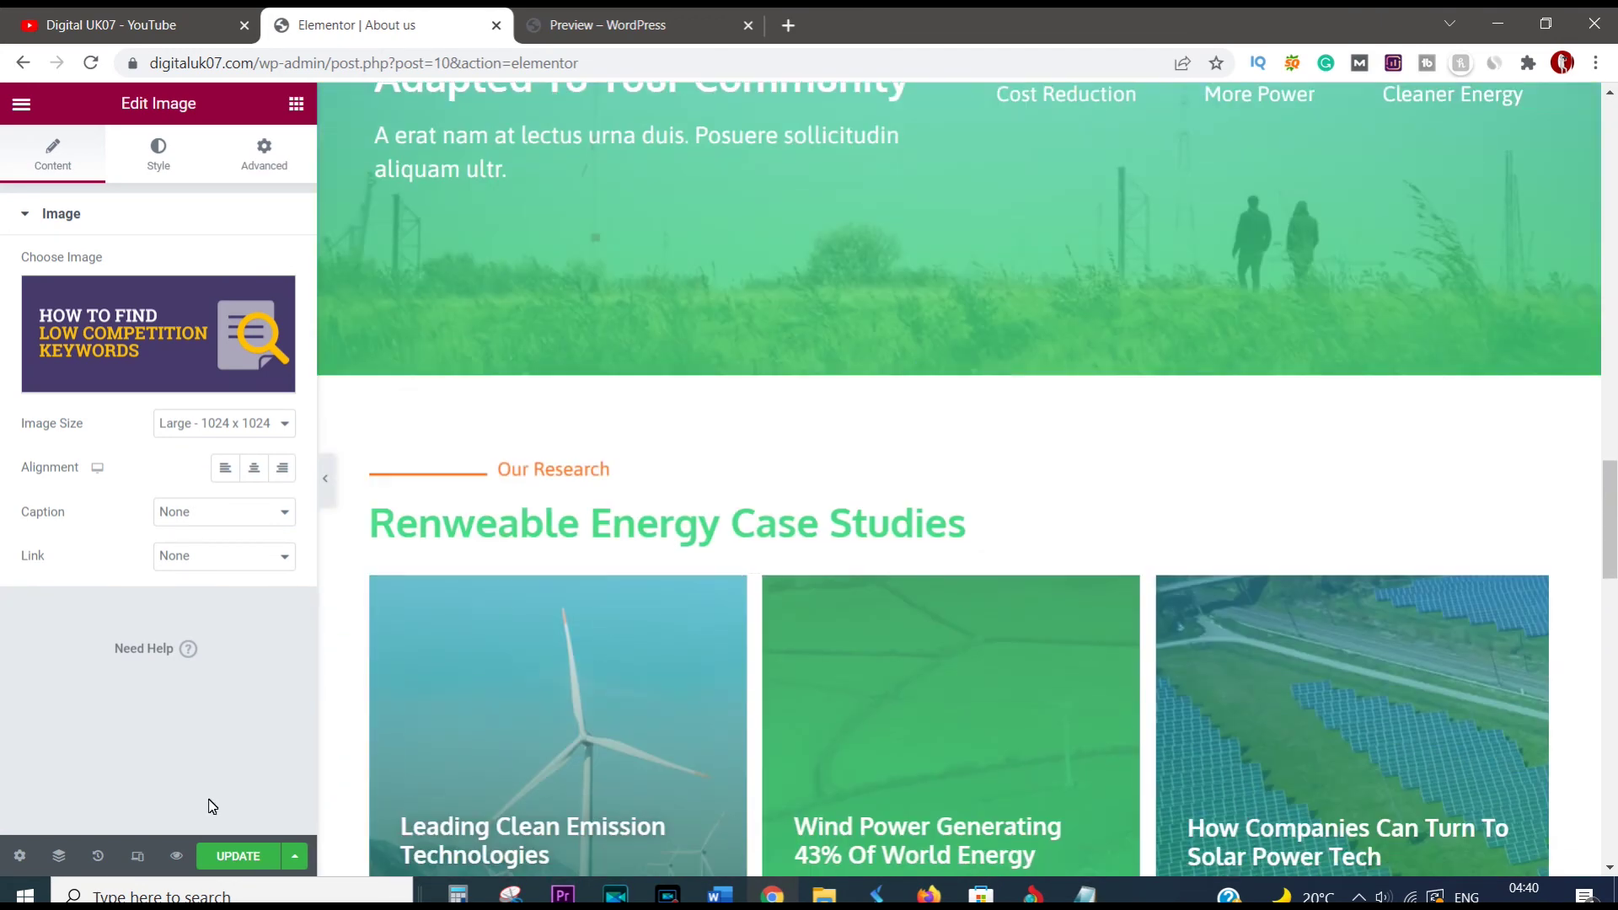
pyautogui.click(232, 858)
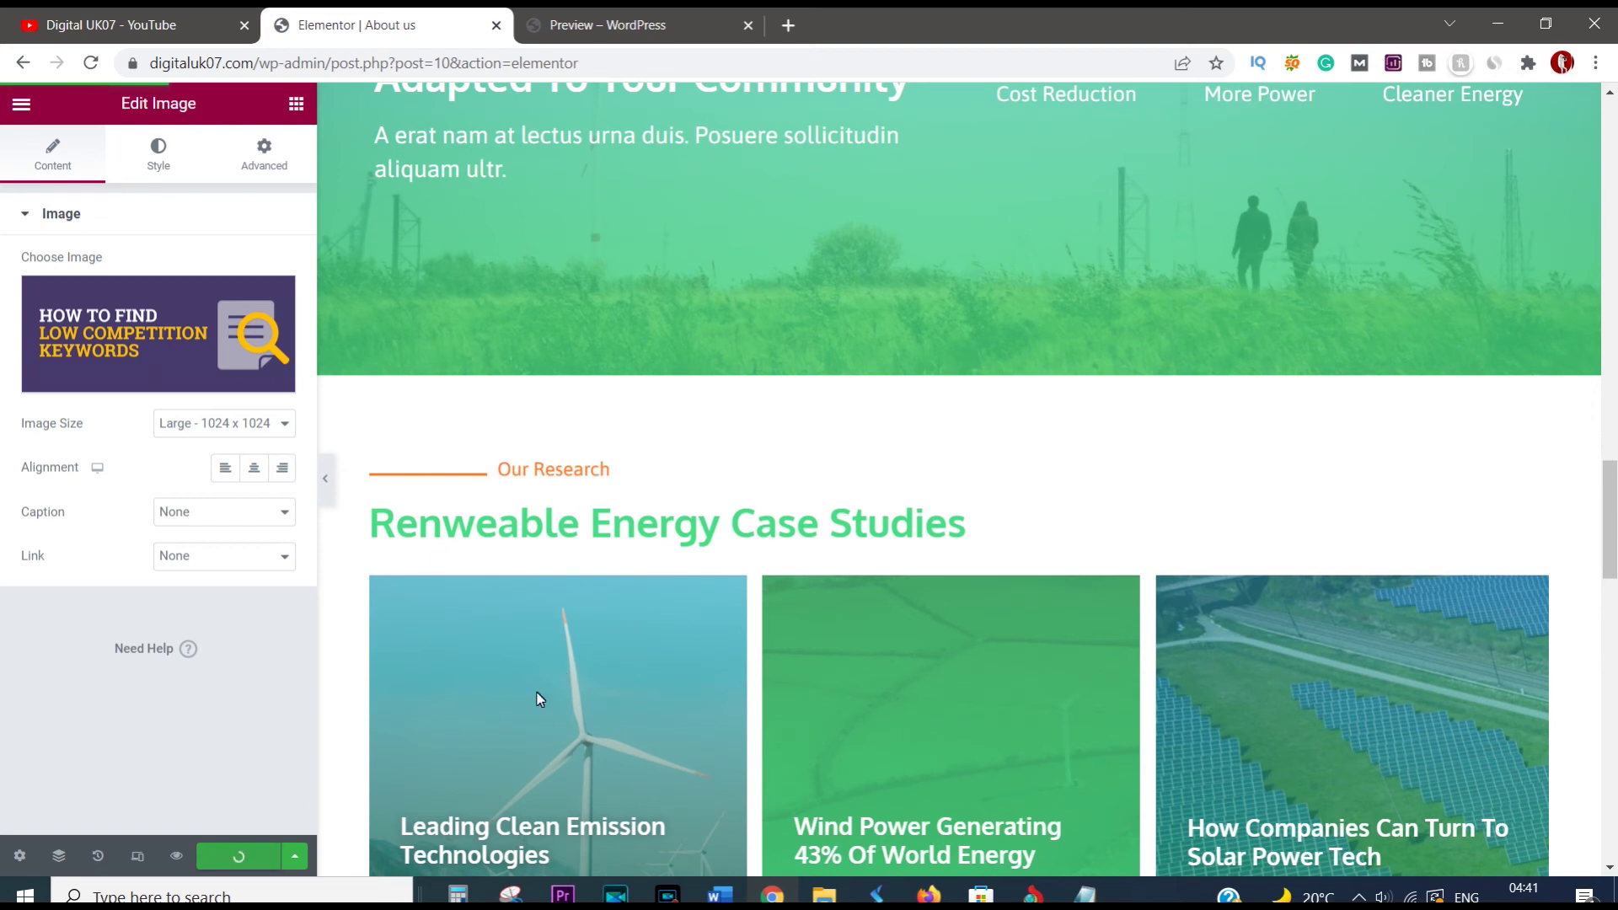
# Step: Preview the About us page on the website and review it down to the footer
pyautogui.click(176, 856)
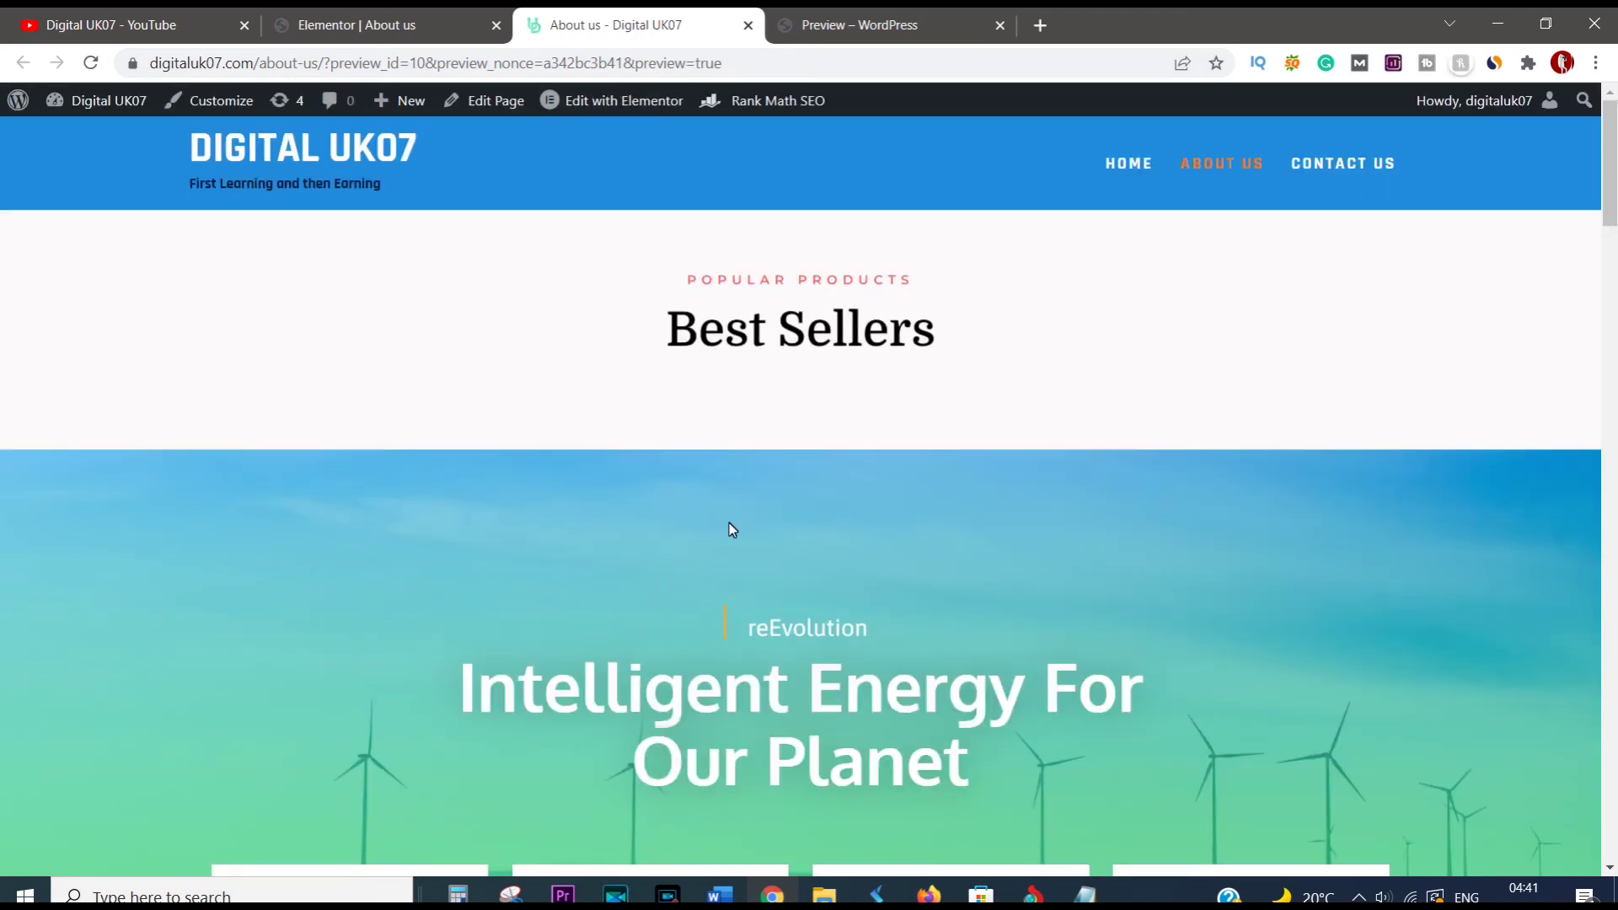
pyautogui.scroll(-10, 732, 529)
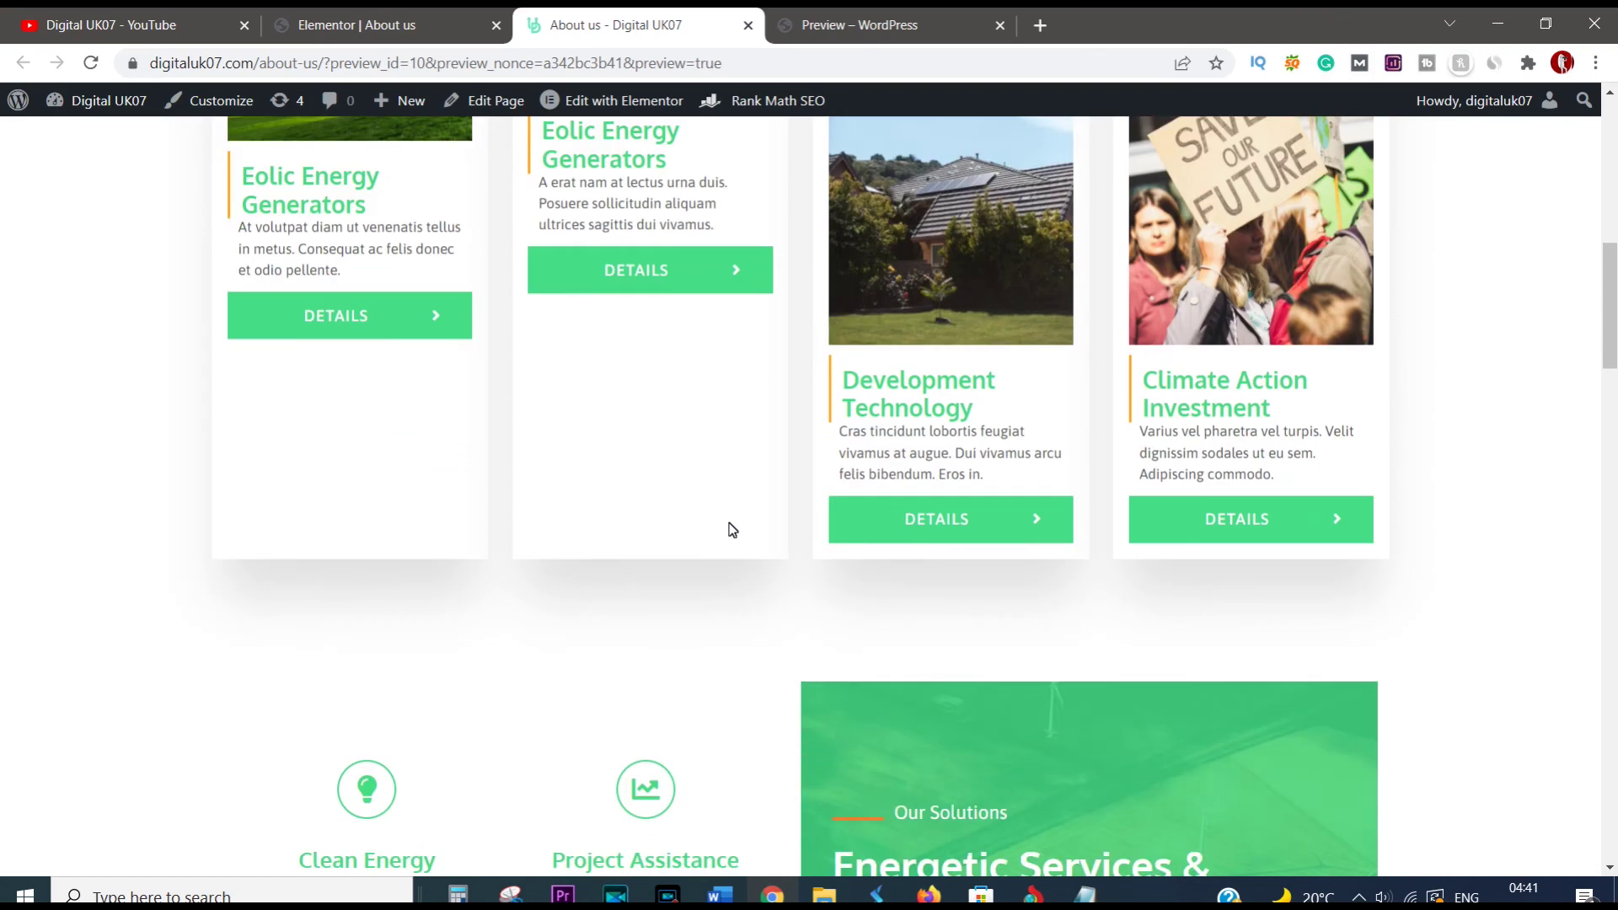
pyautogui.scroll(-20, 731, 530)
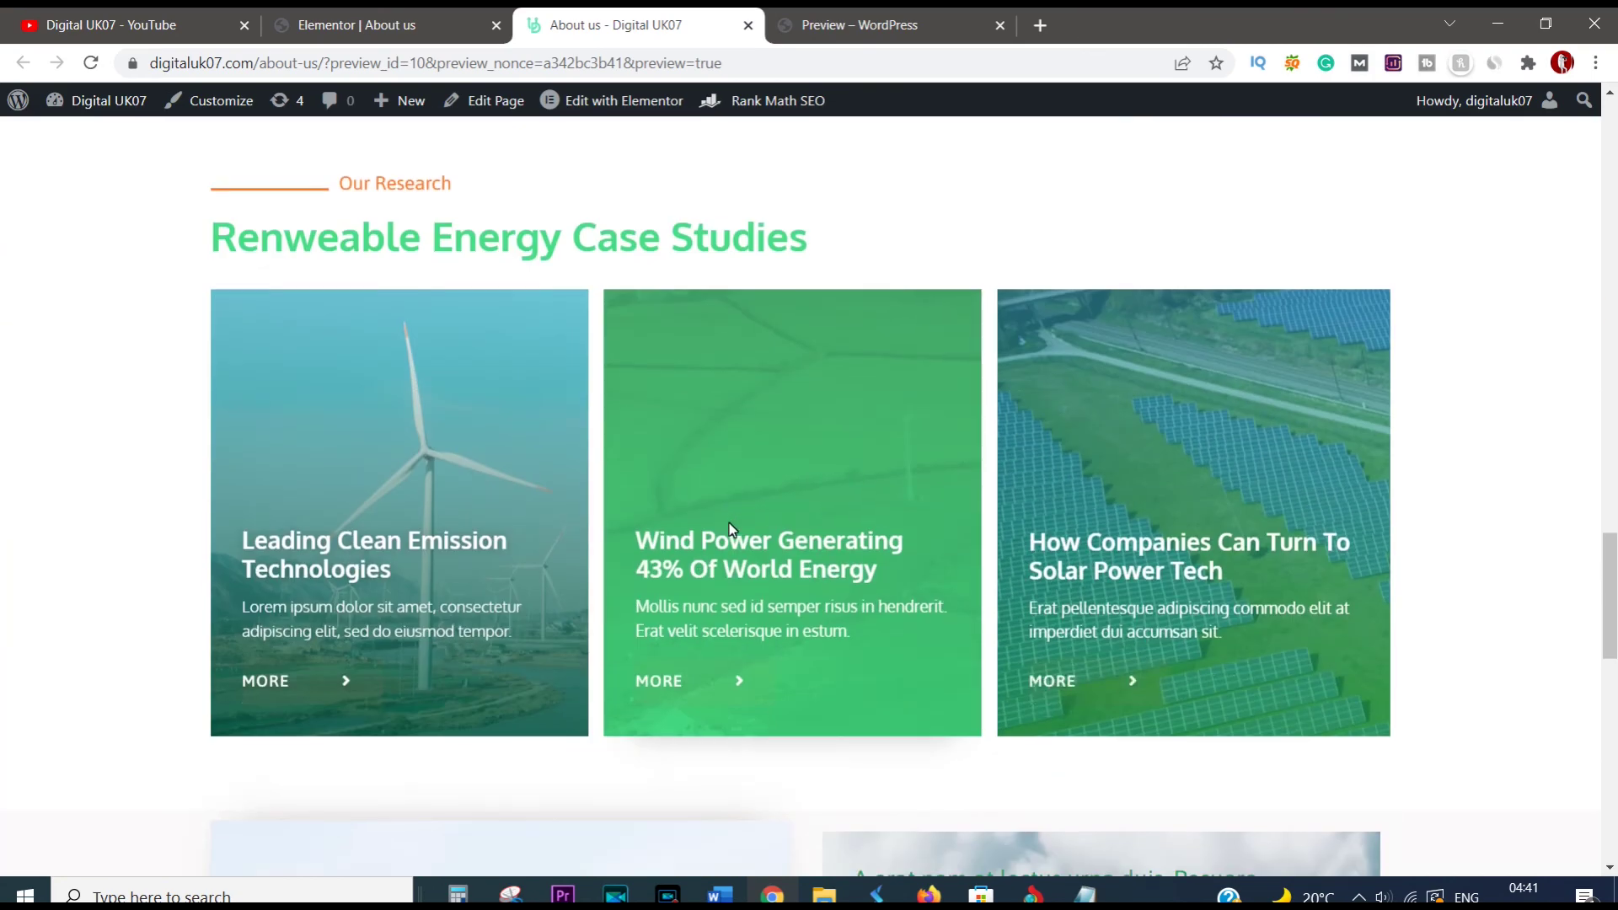
pyautogui.scroll(-12, 730, 523)
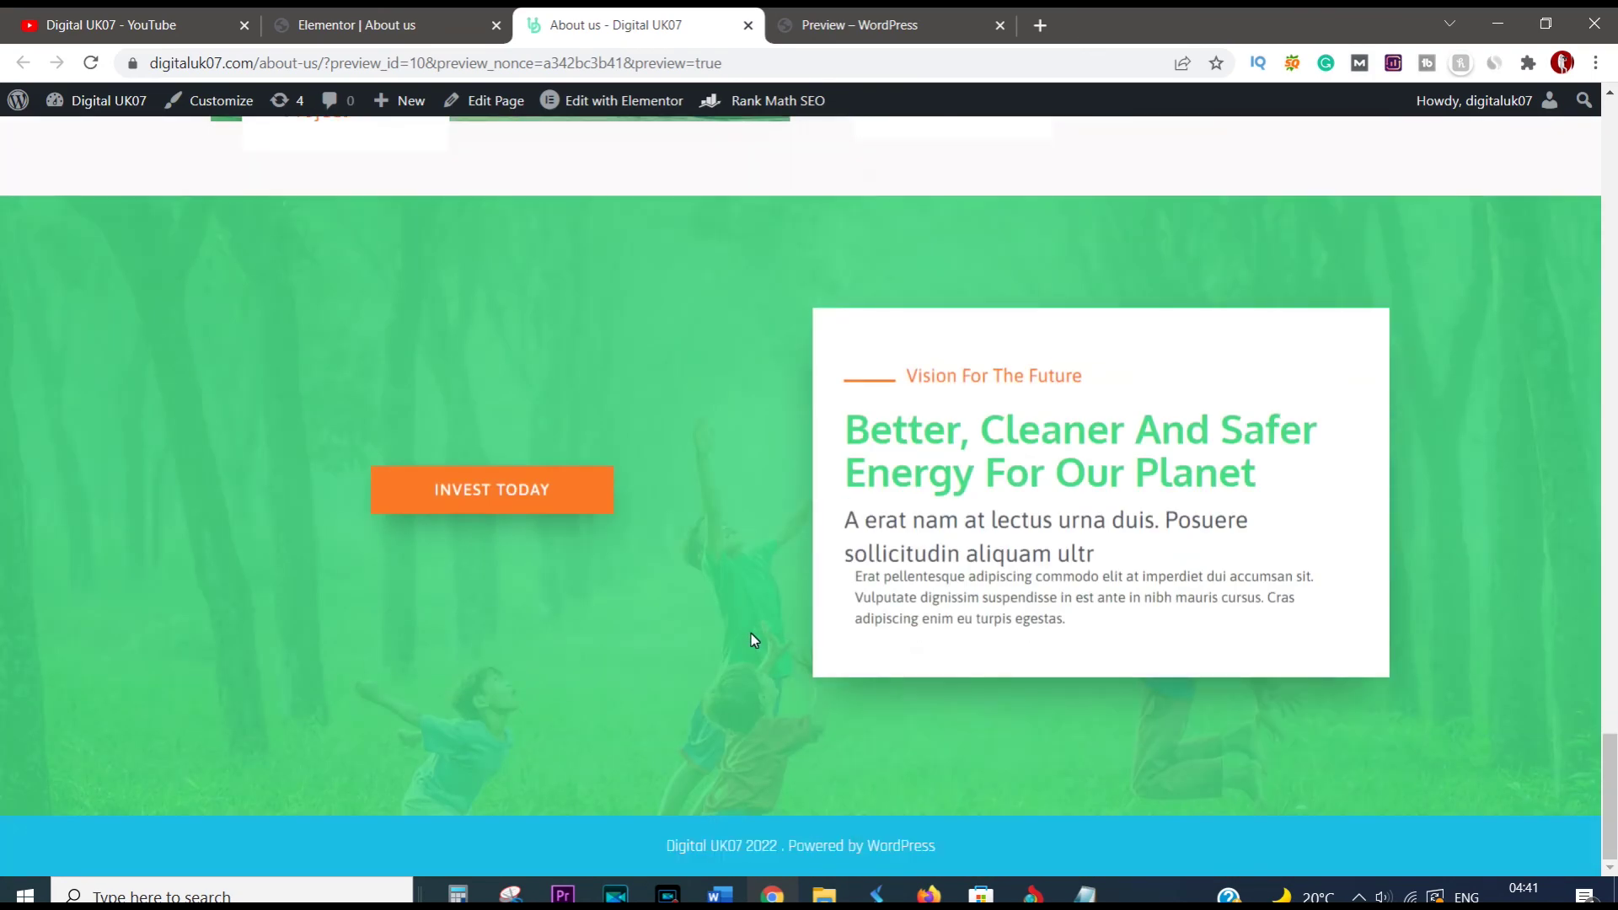
pyautogui.scroll(4, 751, 631)
pyautogui.scroll(-4, 708, 607)
pyautogui.scroll(-1, 671, 602)
# Step: Return to the Elementor editor and review the case studies, project cards and closing section
pyautogui.click(356, 23)
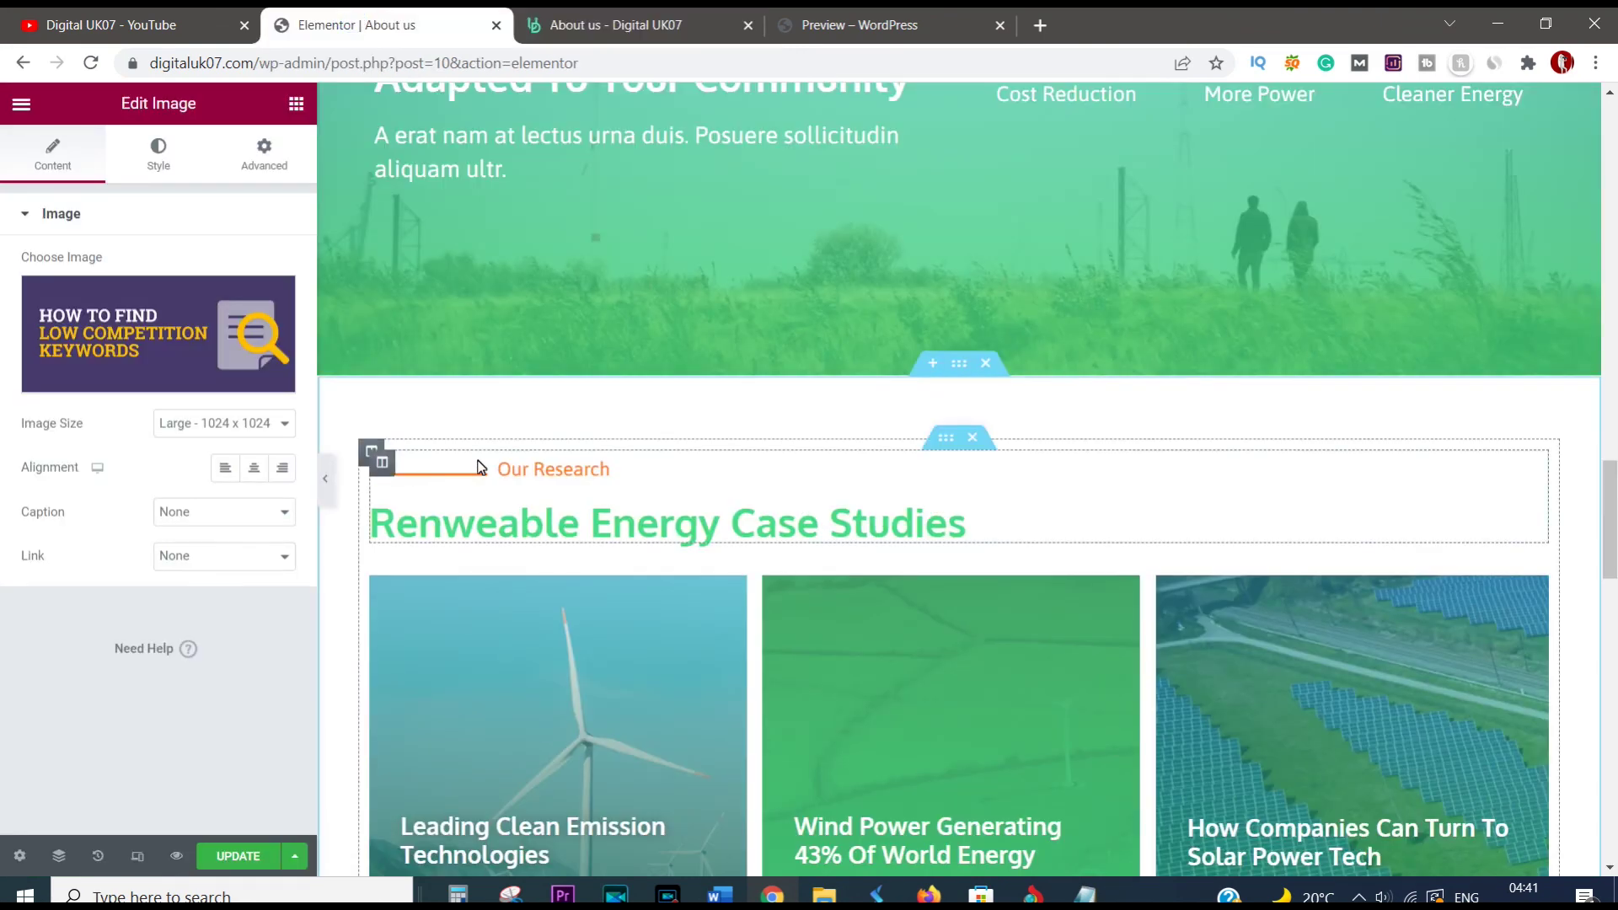
pyautogui.scroll(8, 518, 295)
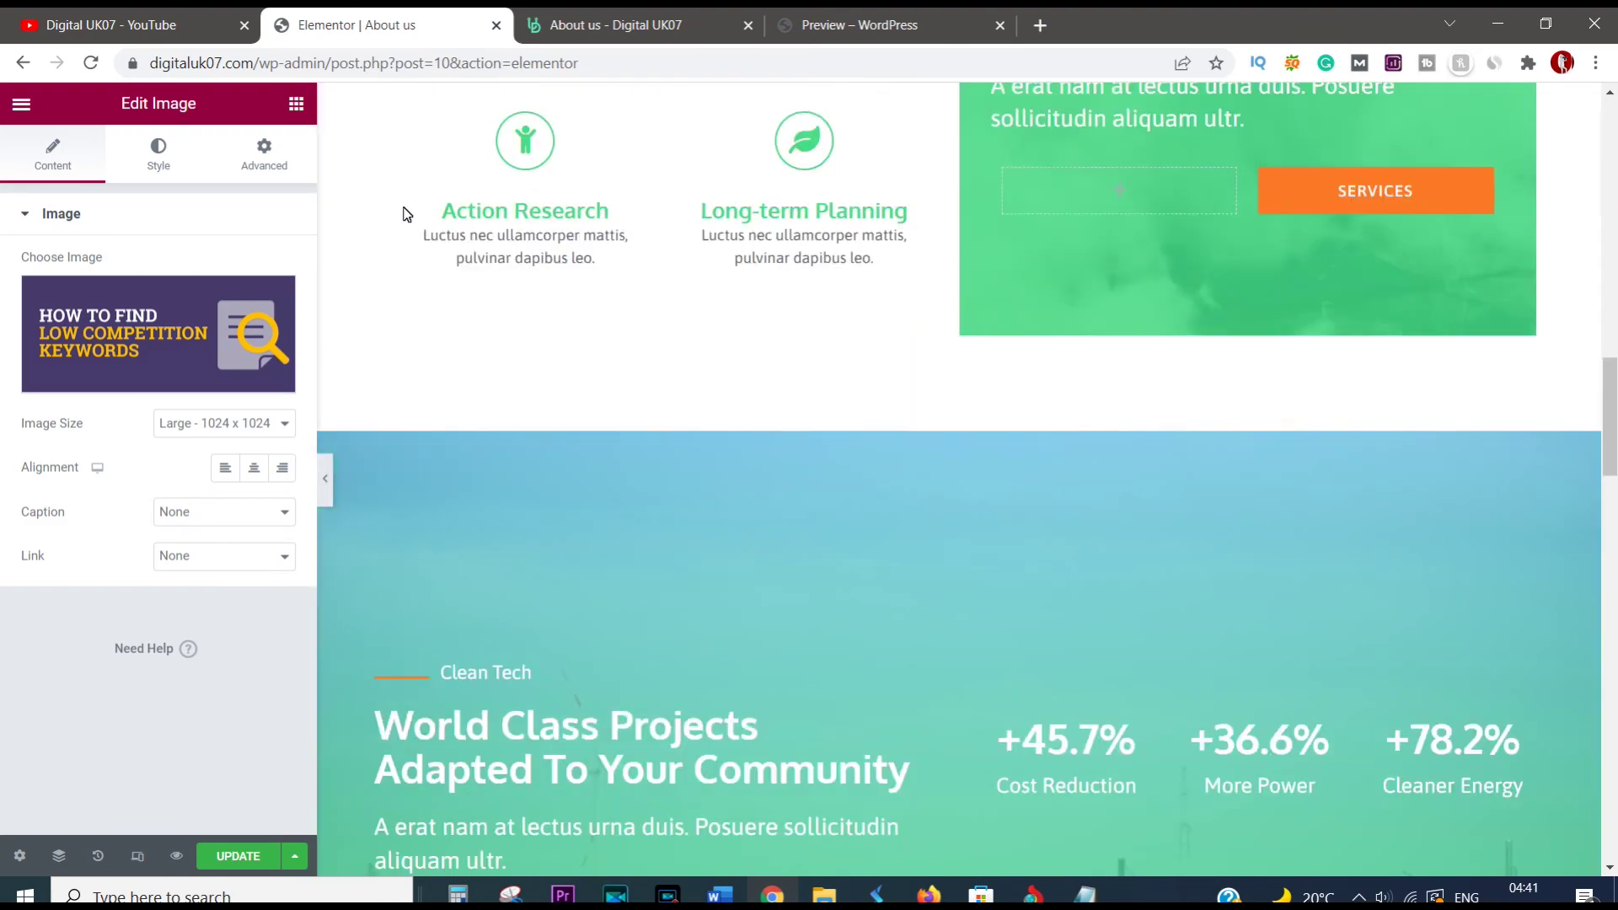
pyautogui.scroll(-9, 639, 458)
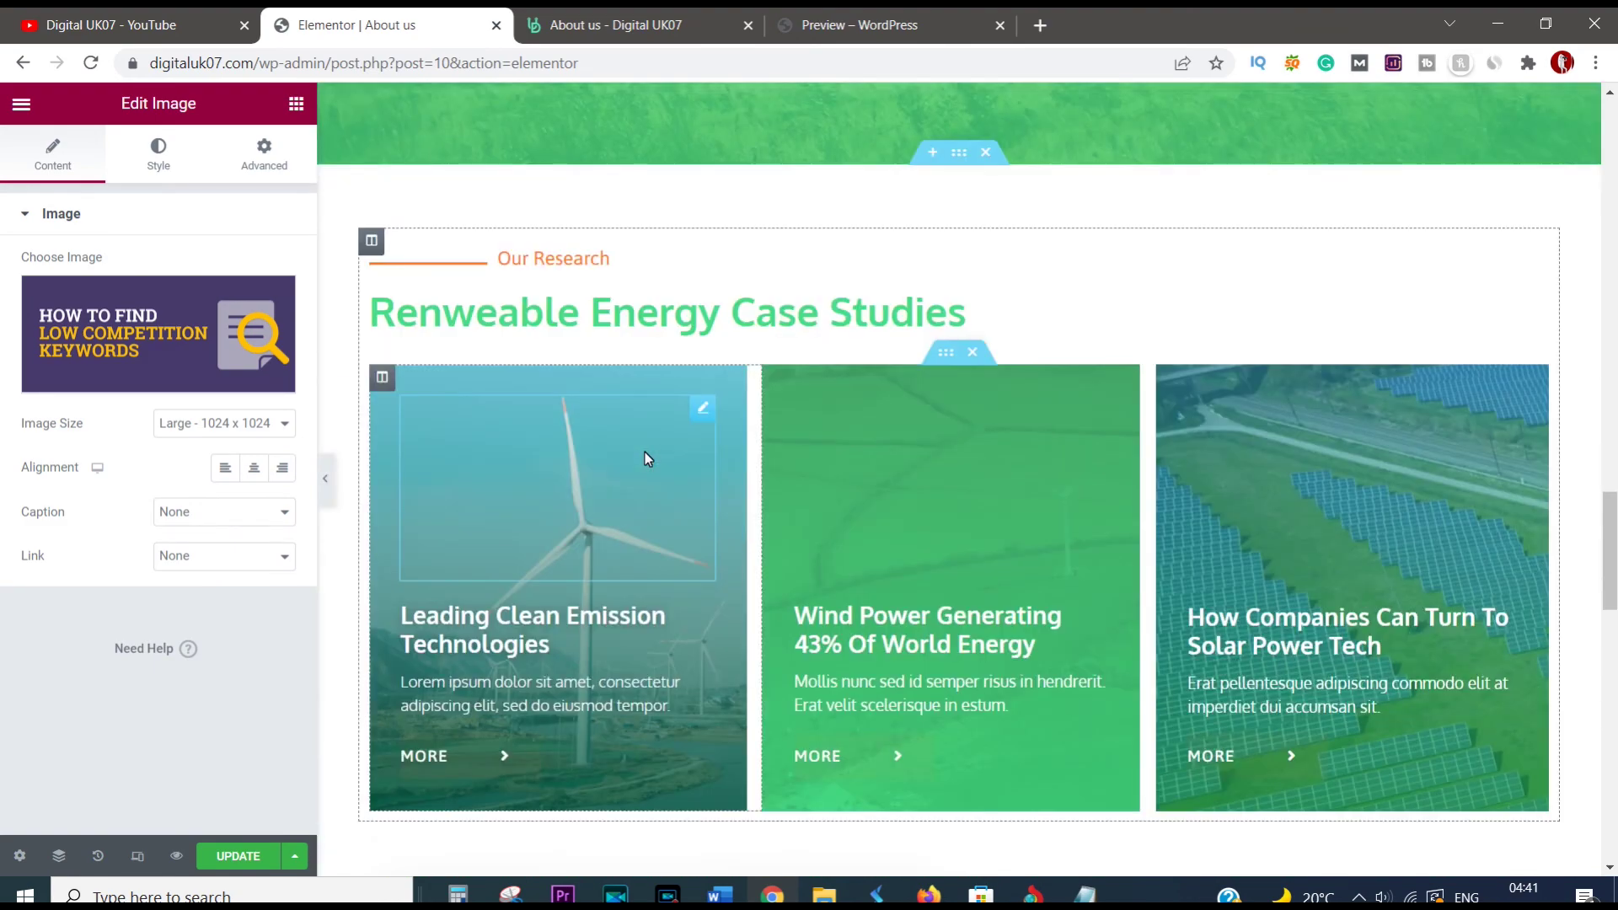
pyautogui.scroll(-5, 646, 458)
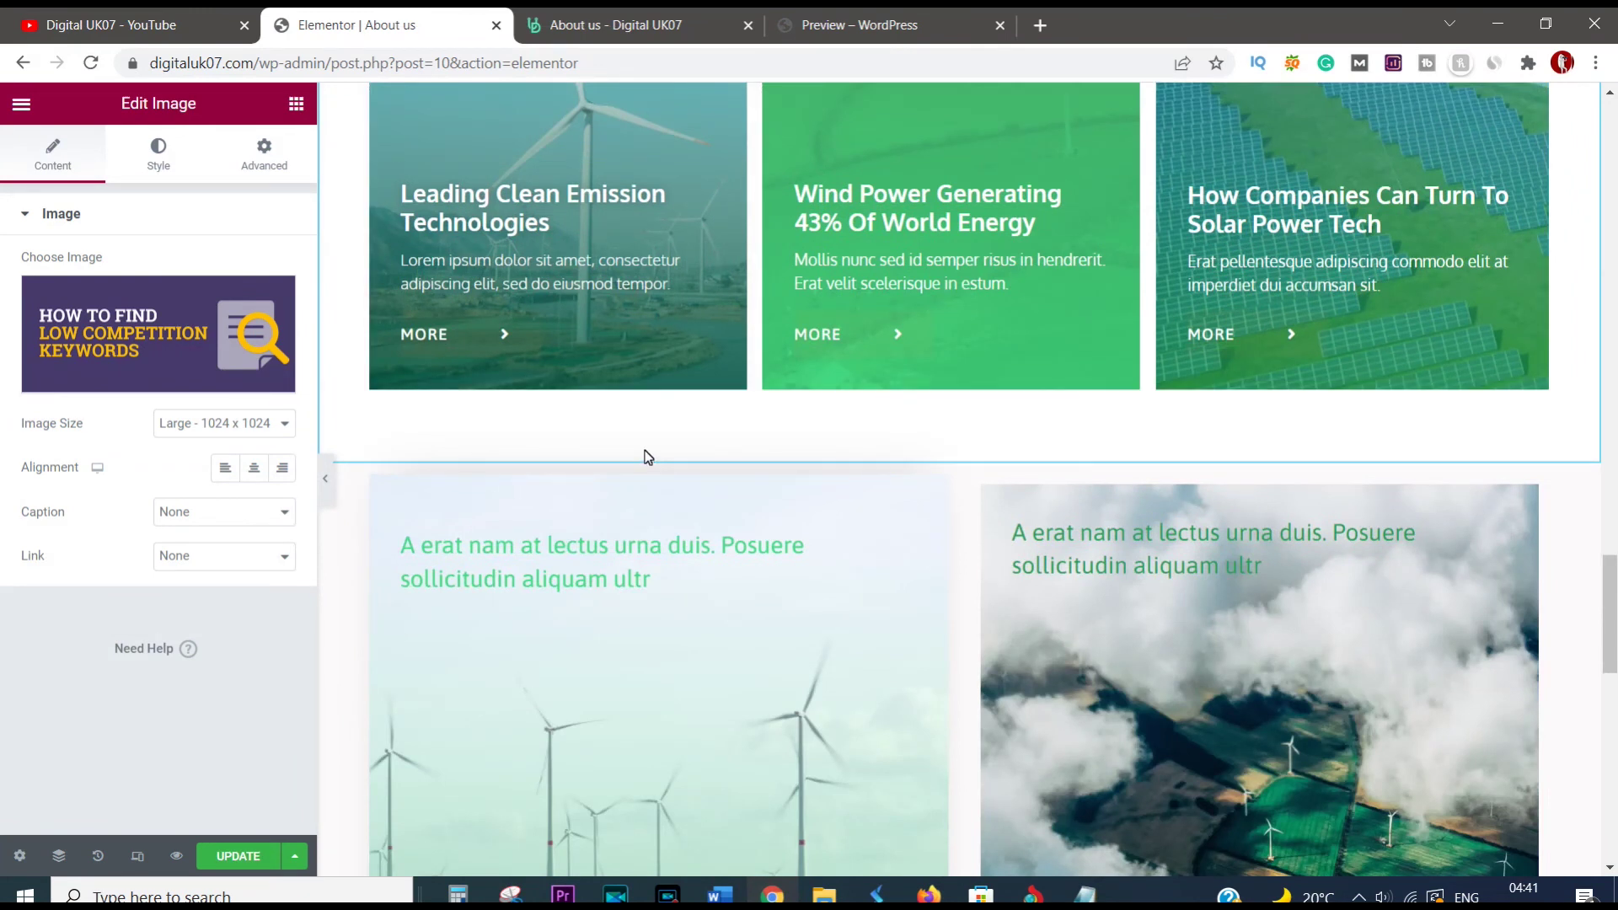
pyautogui.scroll(-1, 817, 435)
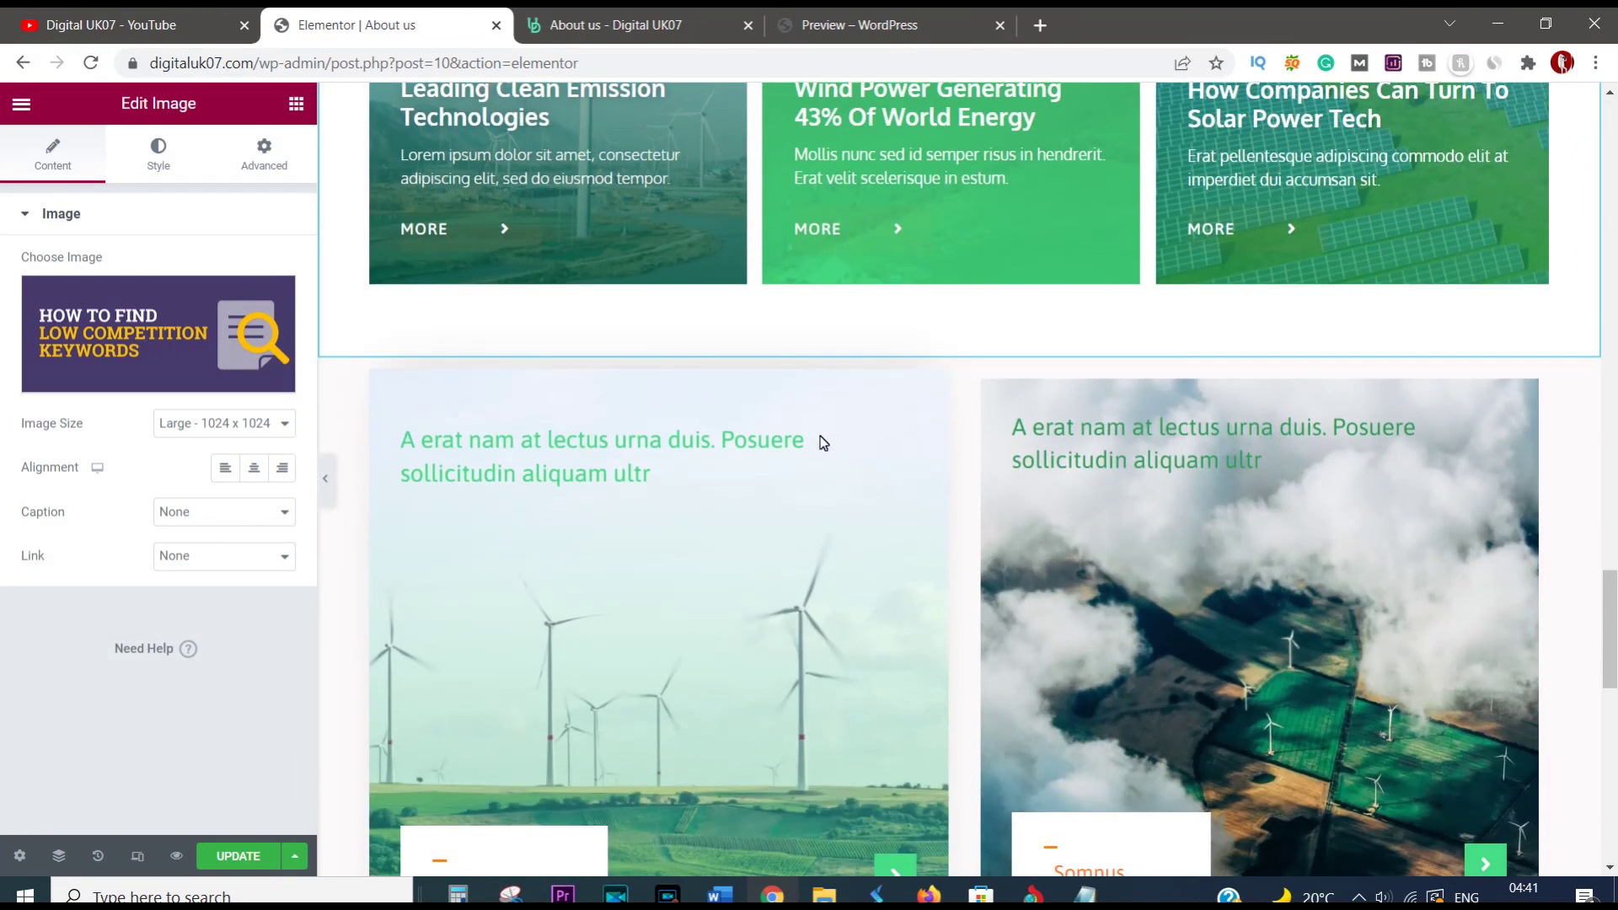
pyautogui.scroll(-4, 823, 442)
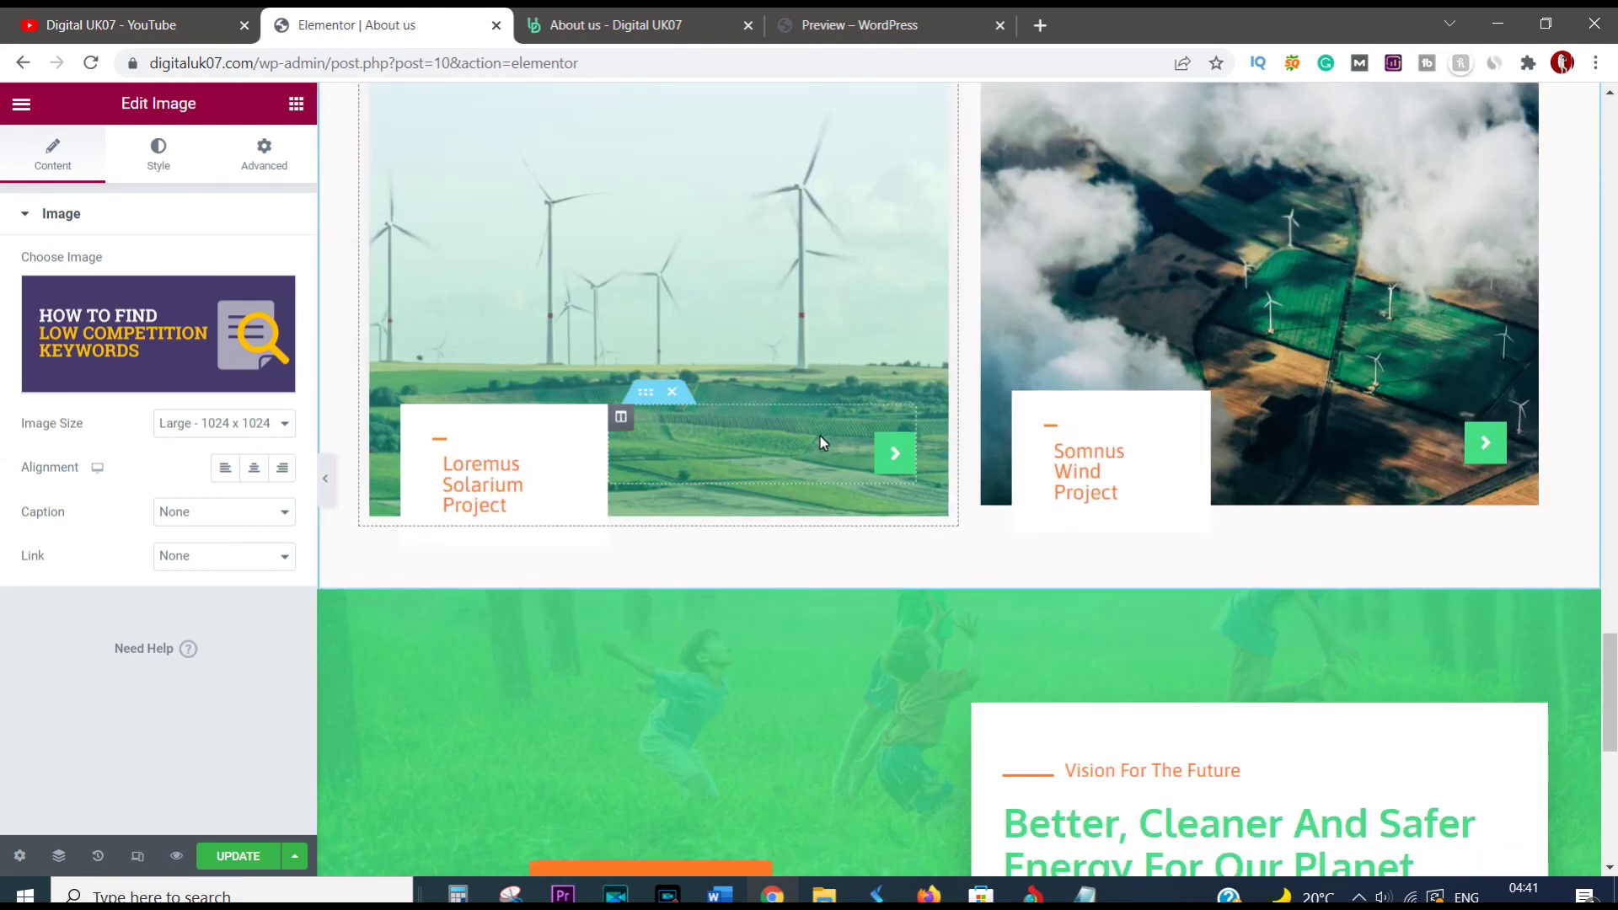
pyautogui.scroll(-2, 823, 442)
# Step: Switch to the Digital UK07 YouTube channel, look through its videos and open its playlists
pyautogui.scroll(-3, 823, 443)
pyautogui.scroll(-3, 822, 442)
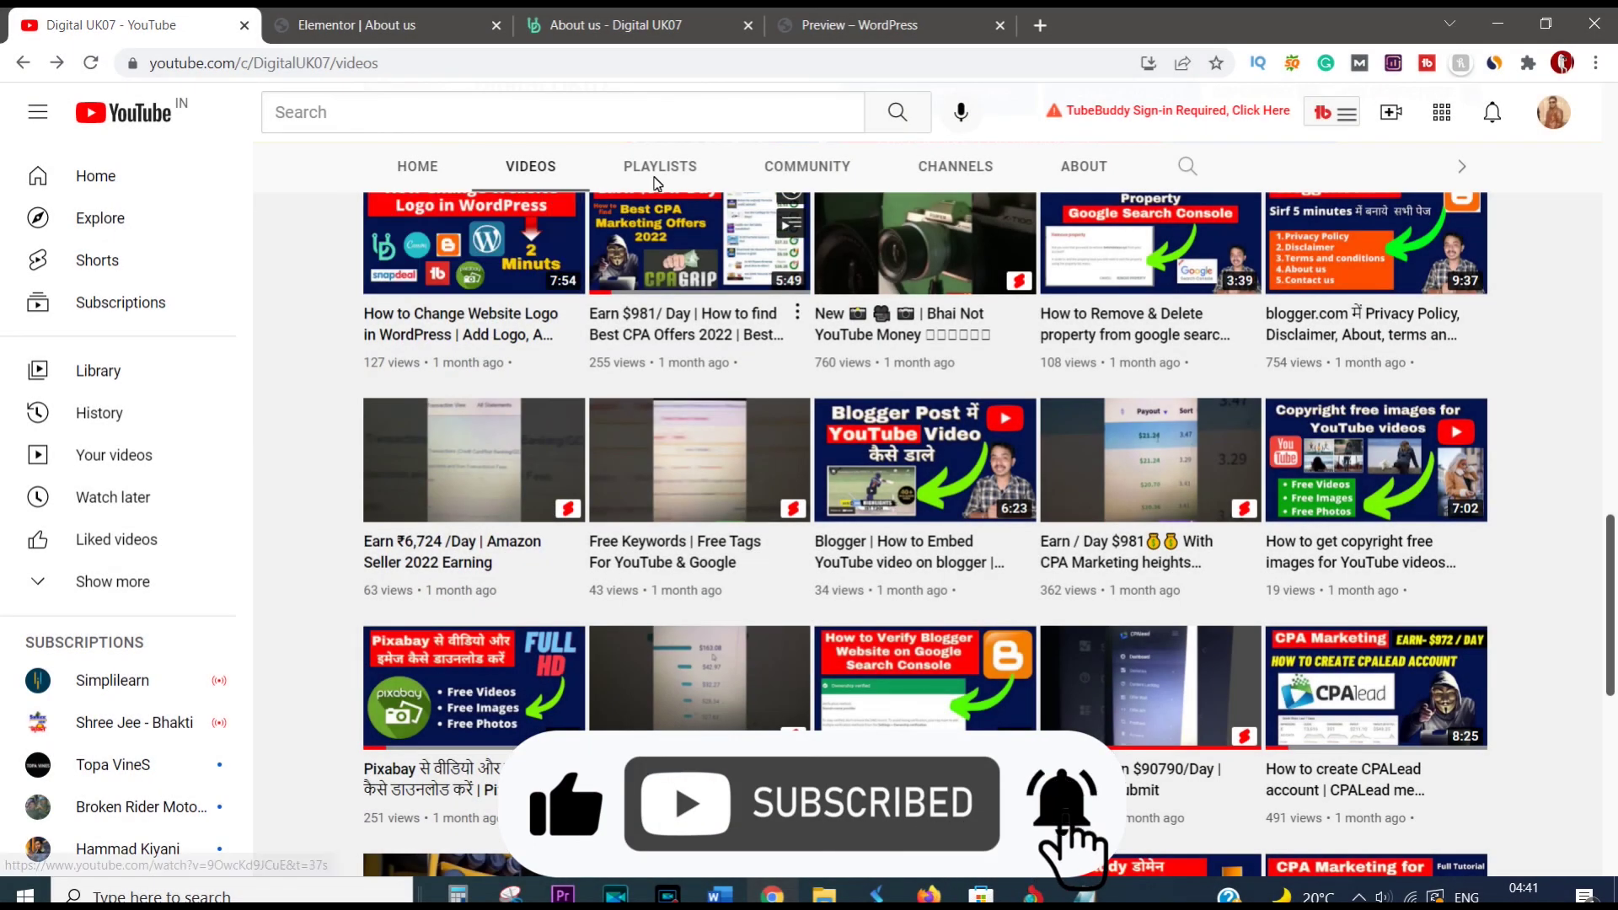
pyautogui.click(660, 164)
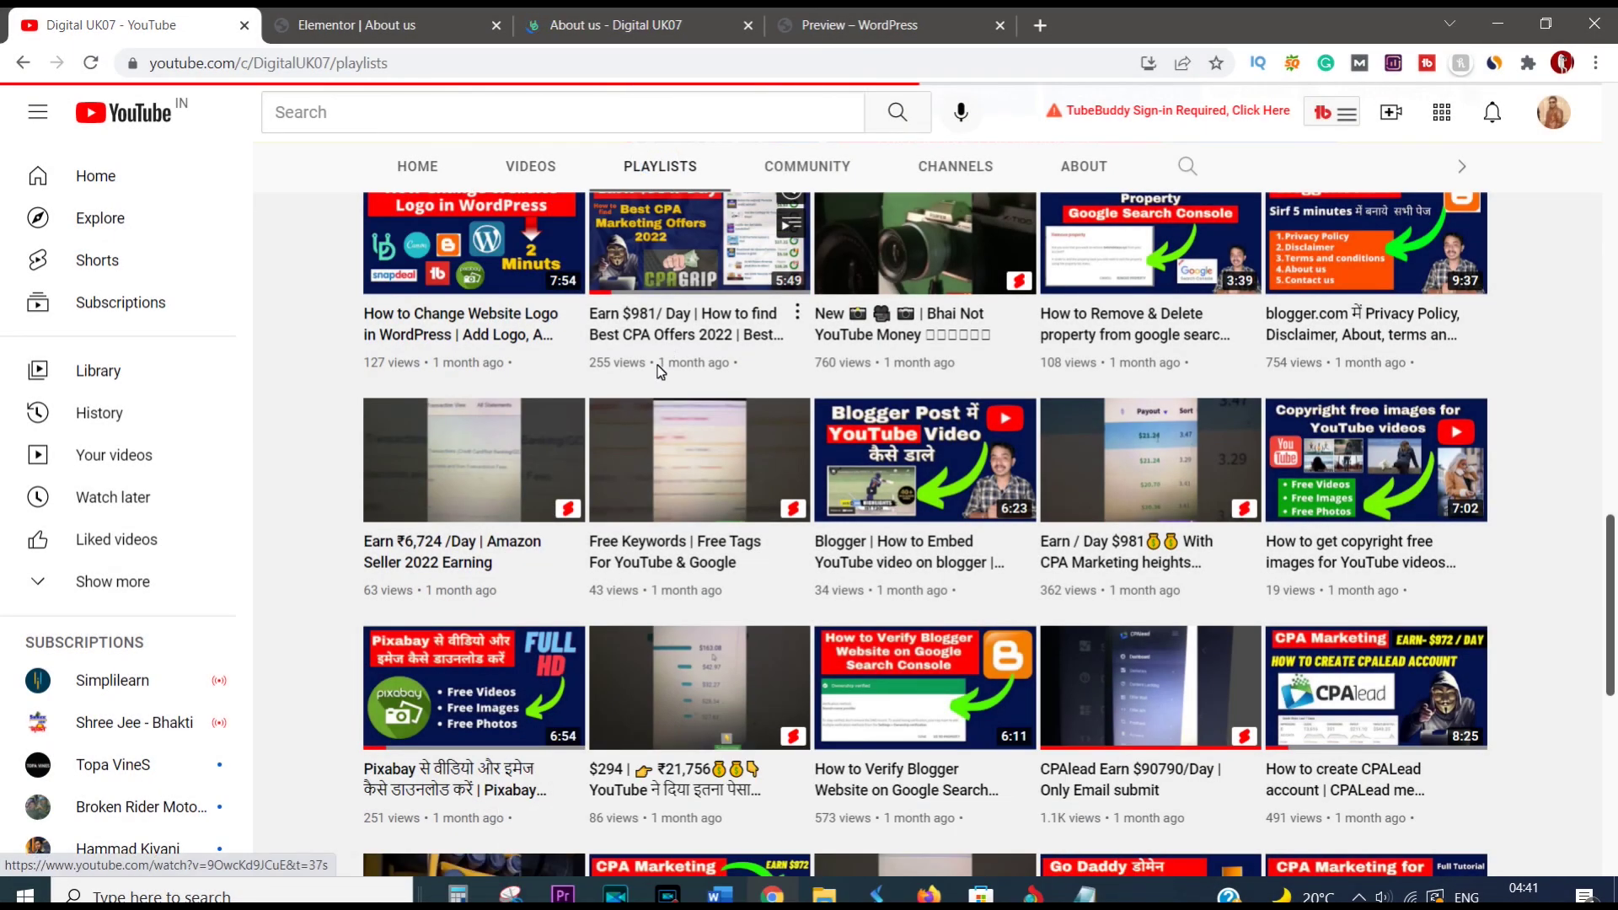